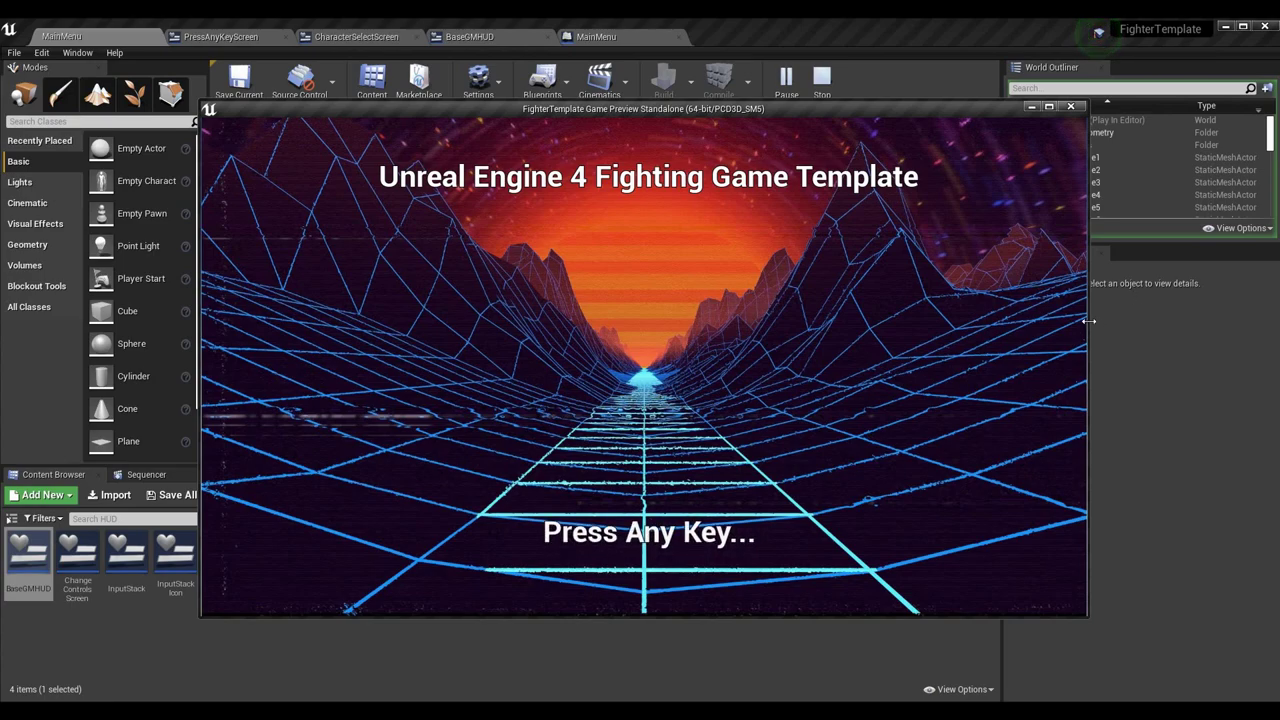
- Resize the standalone game preview window through several widths and heights to check how the Press Any Key screen scales
mouse_move(1088, 321)
mouse_down()
mouse_move(684, 326)
mouse_move(1184, 297)
mouse_move(1089, 295)
mouse_move(957, 321)
mouse_move(755, 319)
mouse_move(1077, 304)
mouse_up()
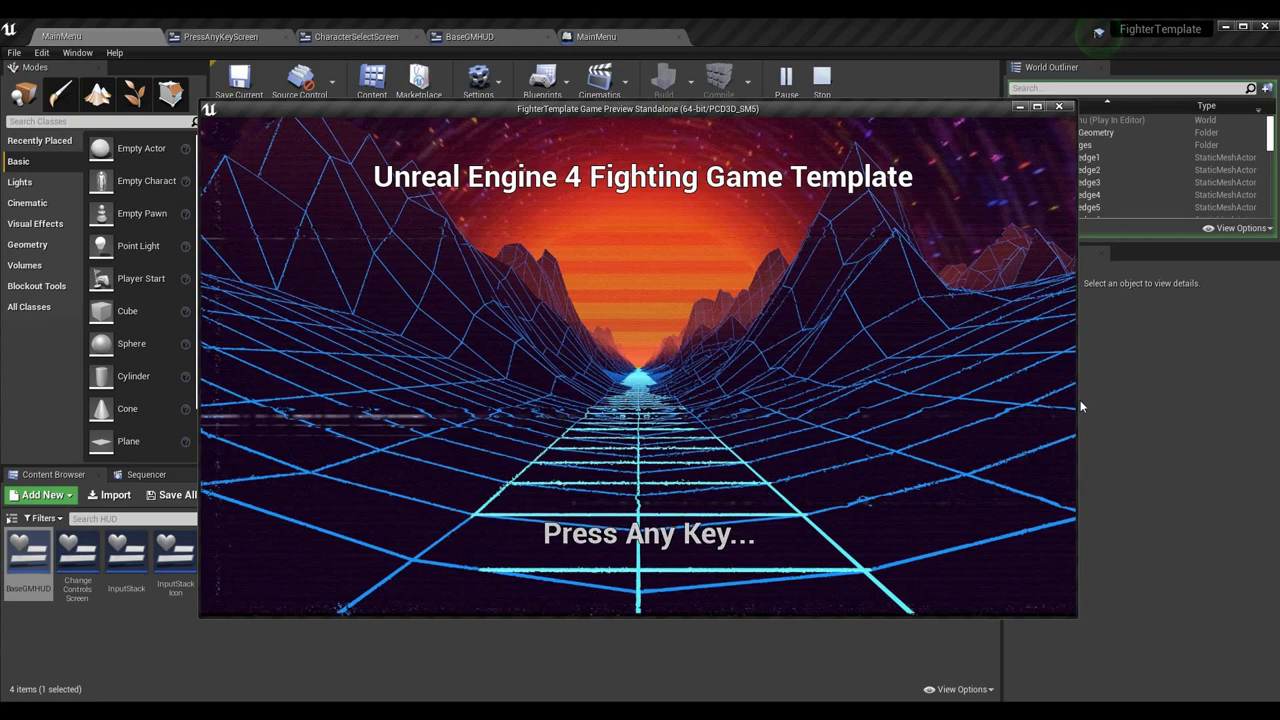
drag(1079, 405, 700, 454)
drag(747, 418, 690, 417)
drag(588, 423, 711, 226)
drag(610, 238, 1091, 230)
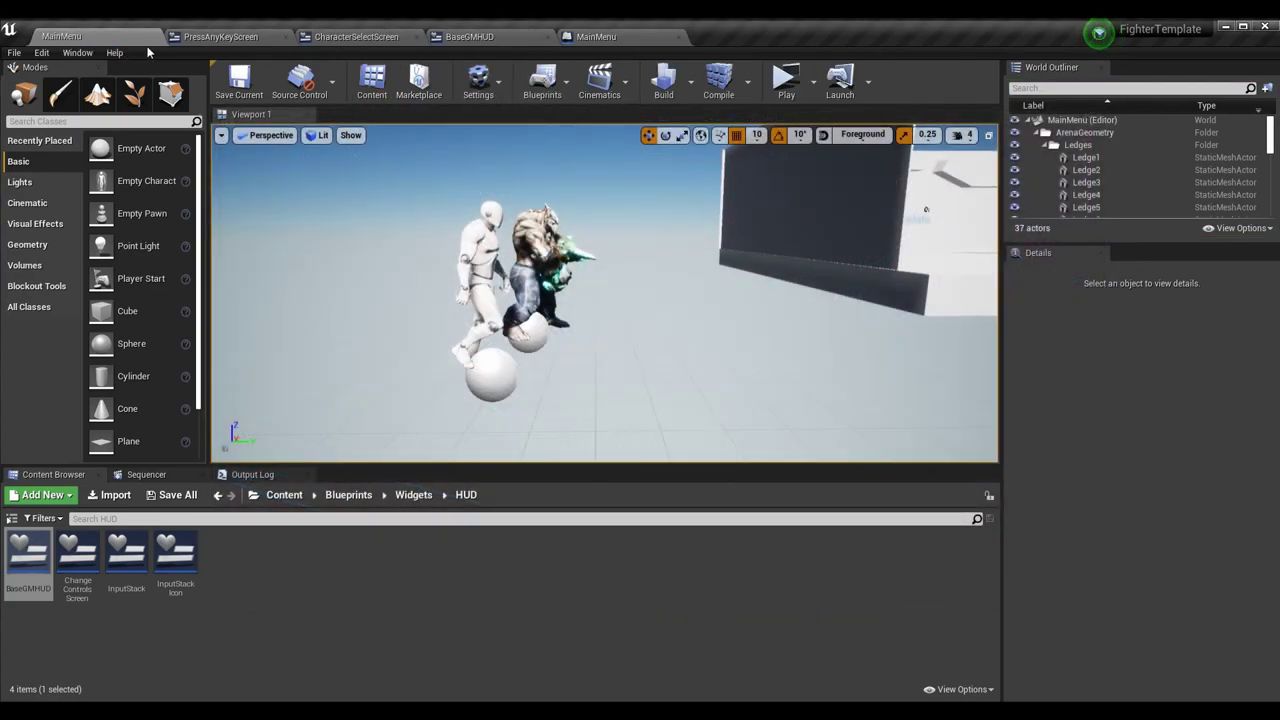
- Look at the PressAnyKeyScreen widget and find the Widget Blueprint option among the user interface assets, without creating one
click(220, 36)
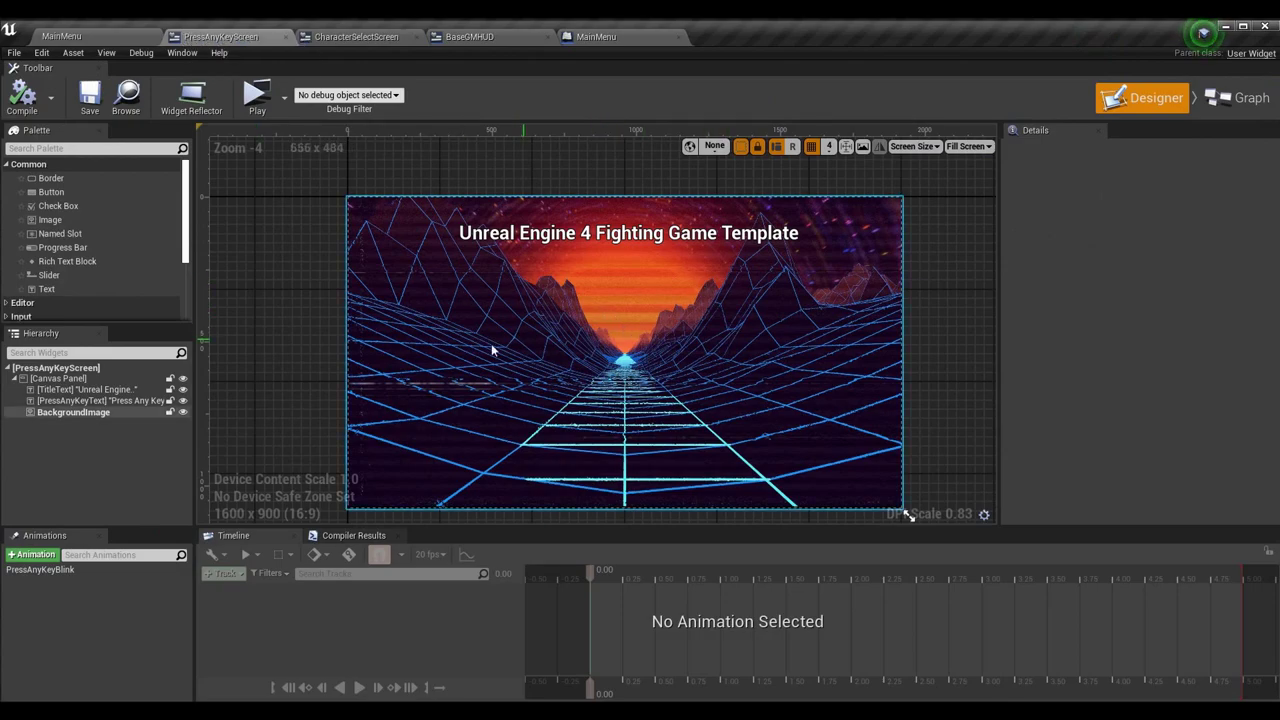
right_drag(324, 303, 295, 277)
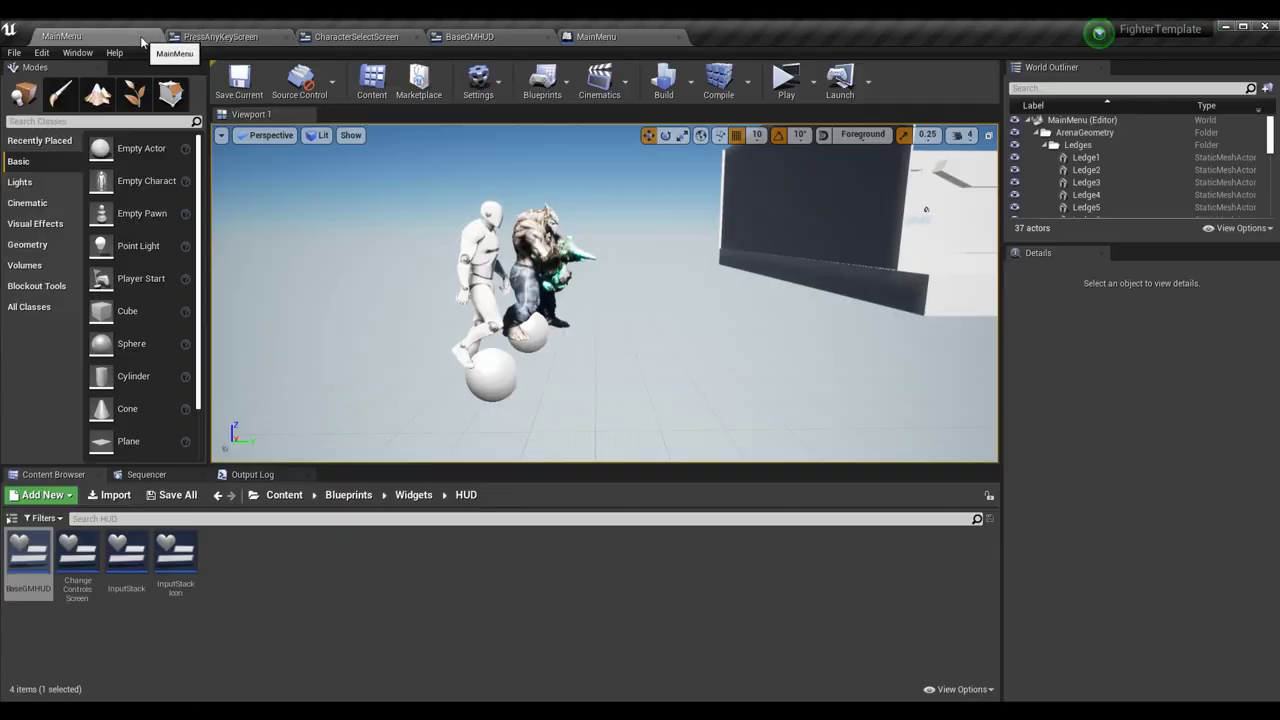
click(61, 36)
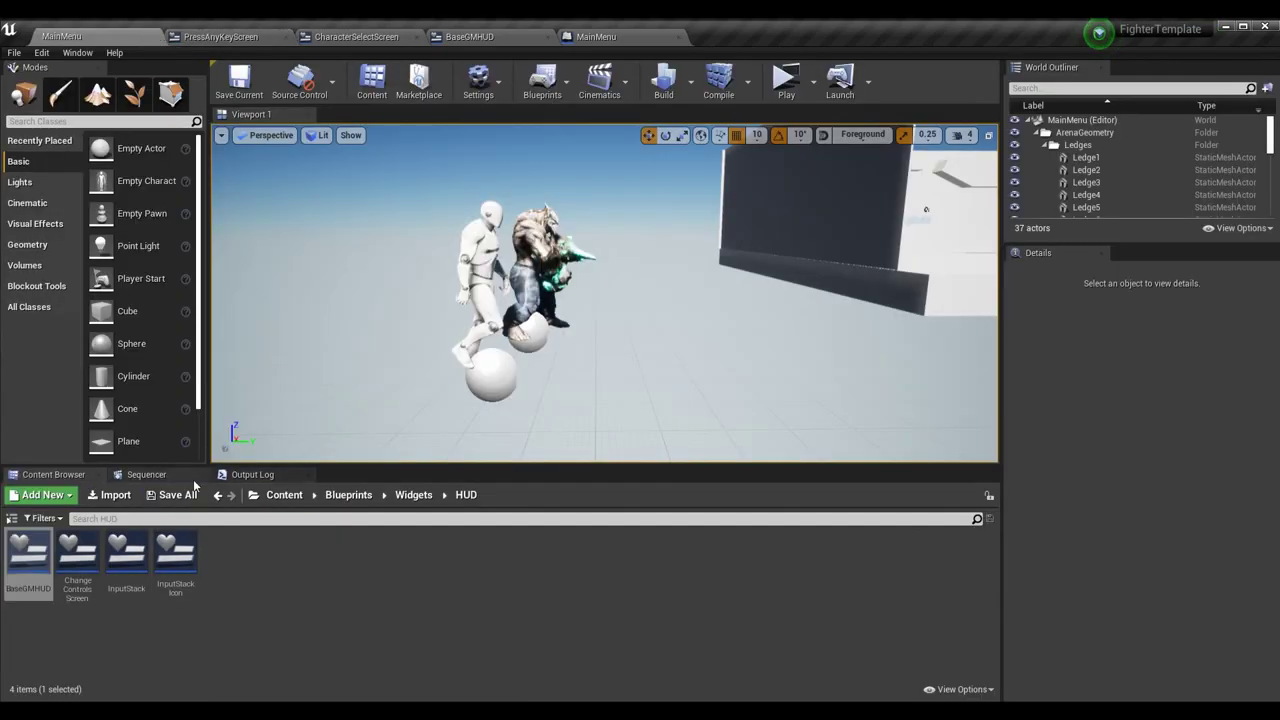
click(42, 494)
mouse_move(88, 480)
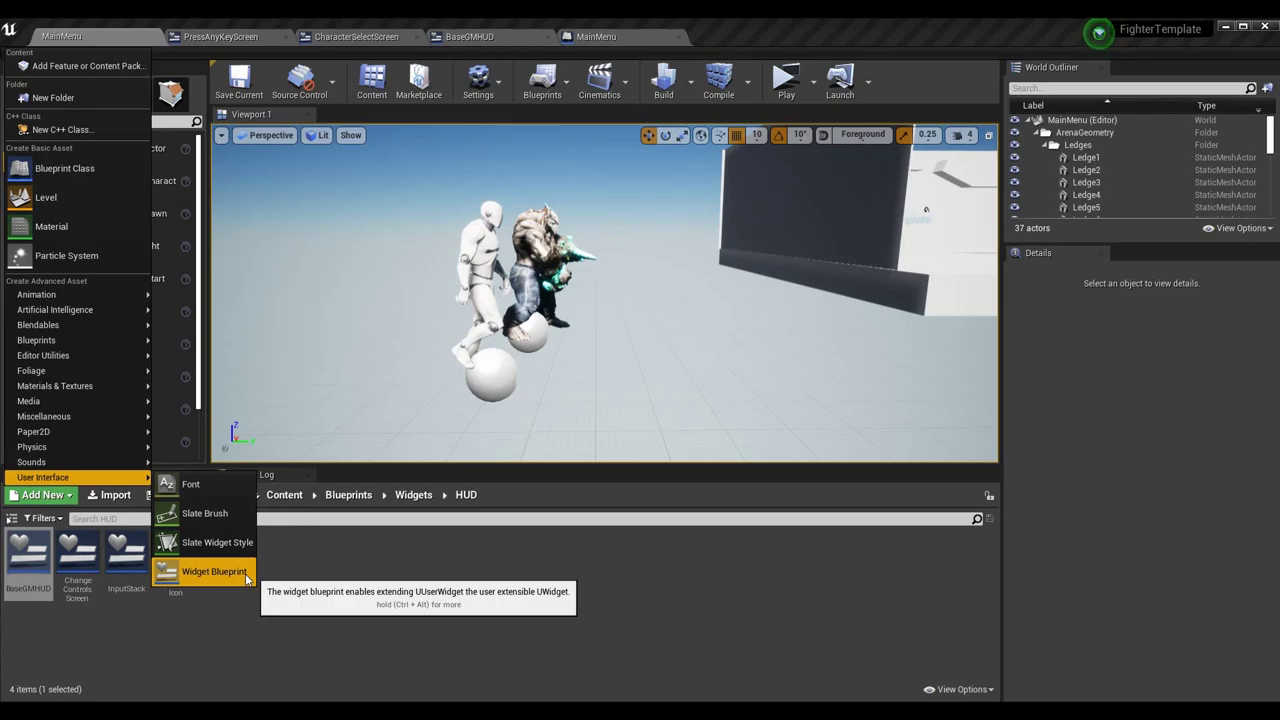
click(329, 583)
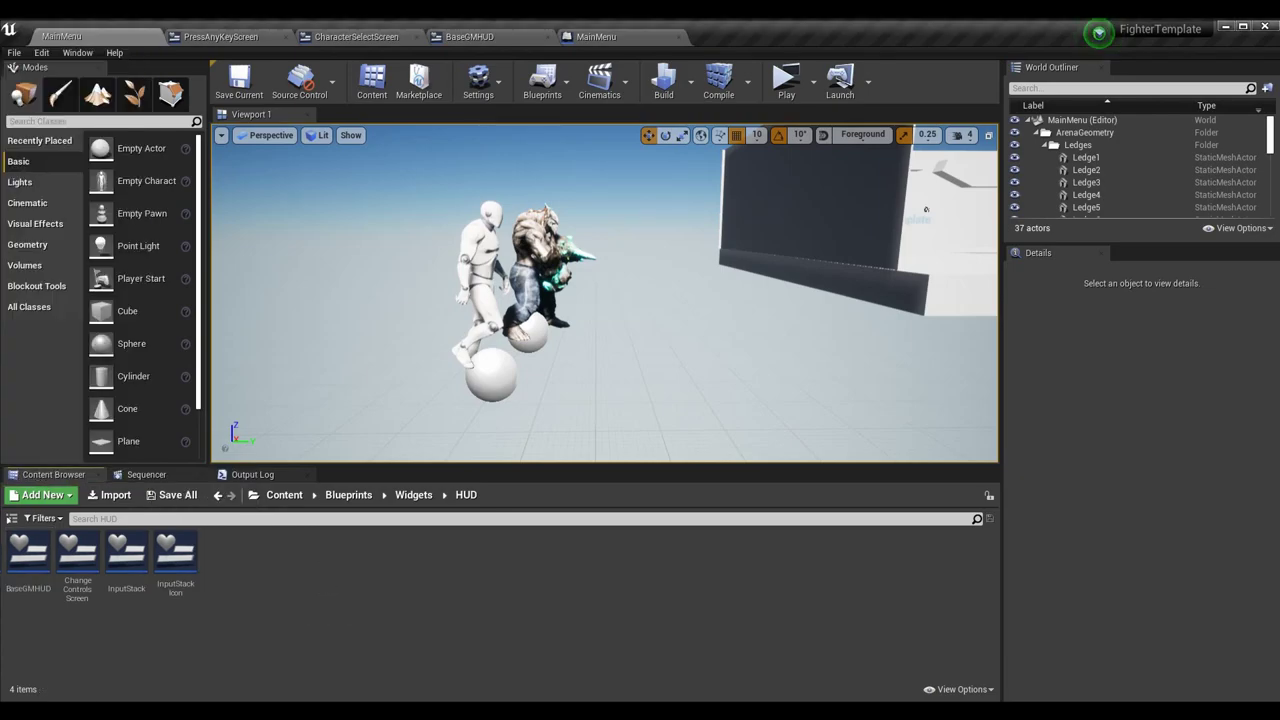
- Examine the PressAnyKeyScreen widget's hierarchy, including PressAnyKeyText, the PressAnyKeyBlink animation and the Canvas Panel
click(215, 36)
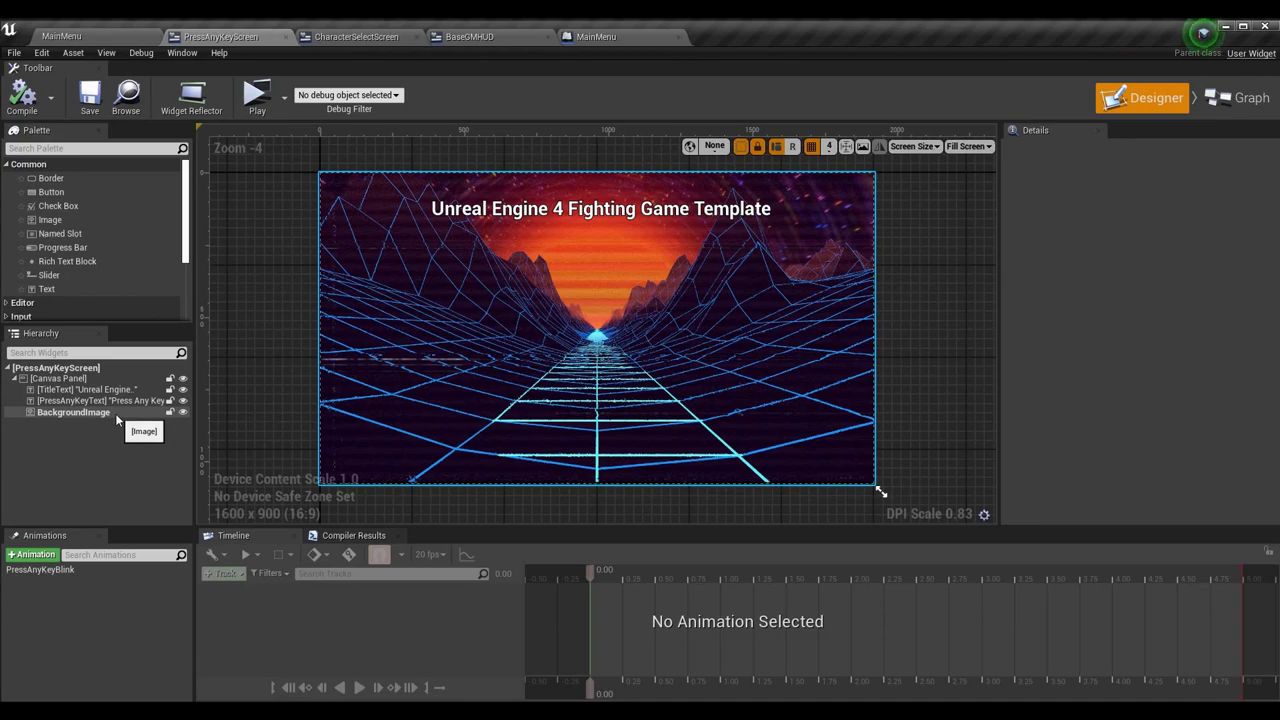
click(463, 213)
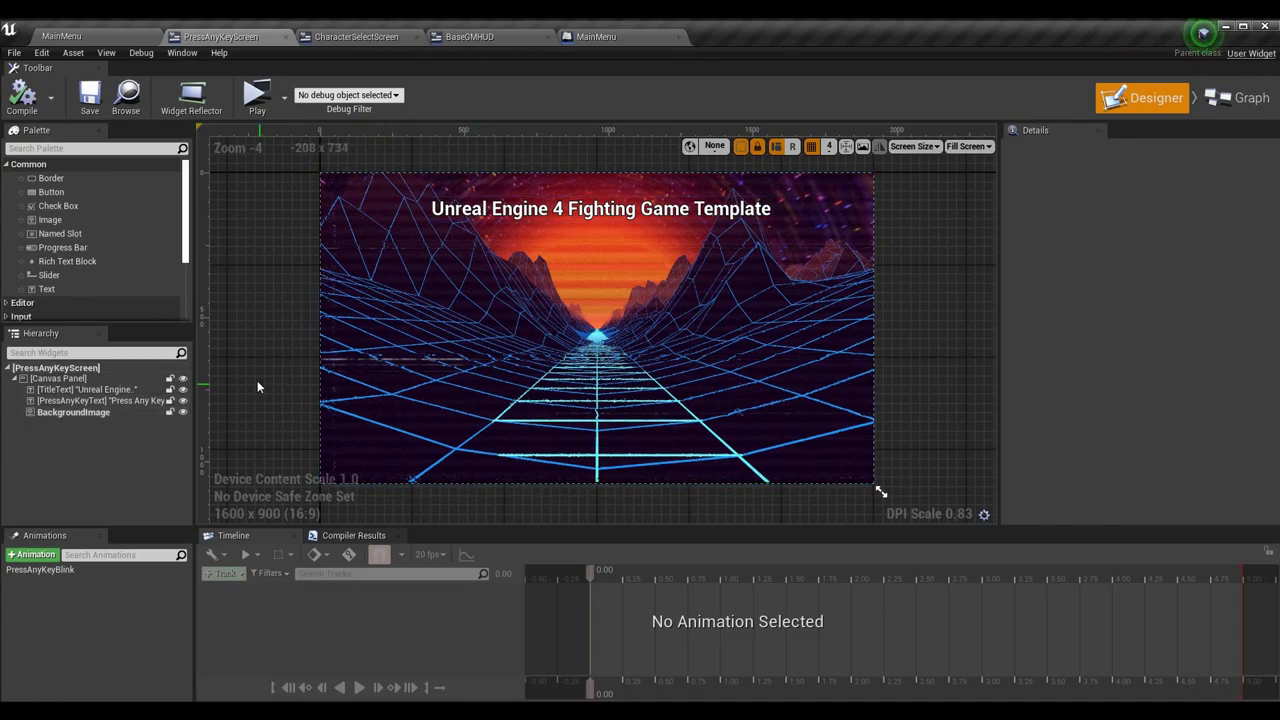
click(148, 401)
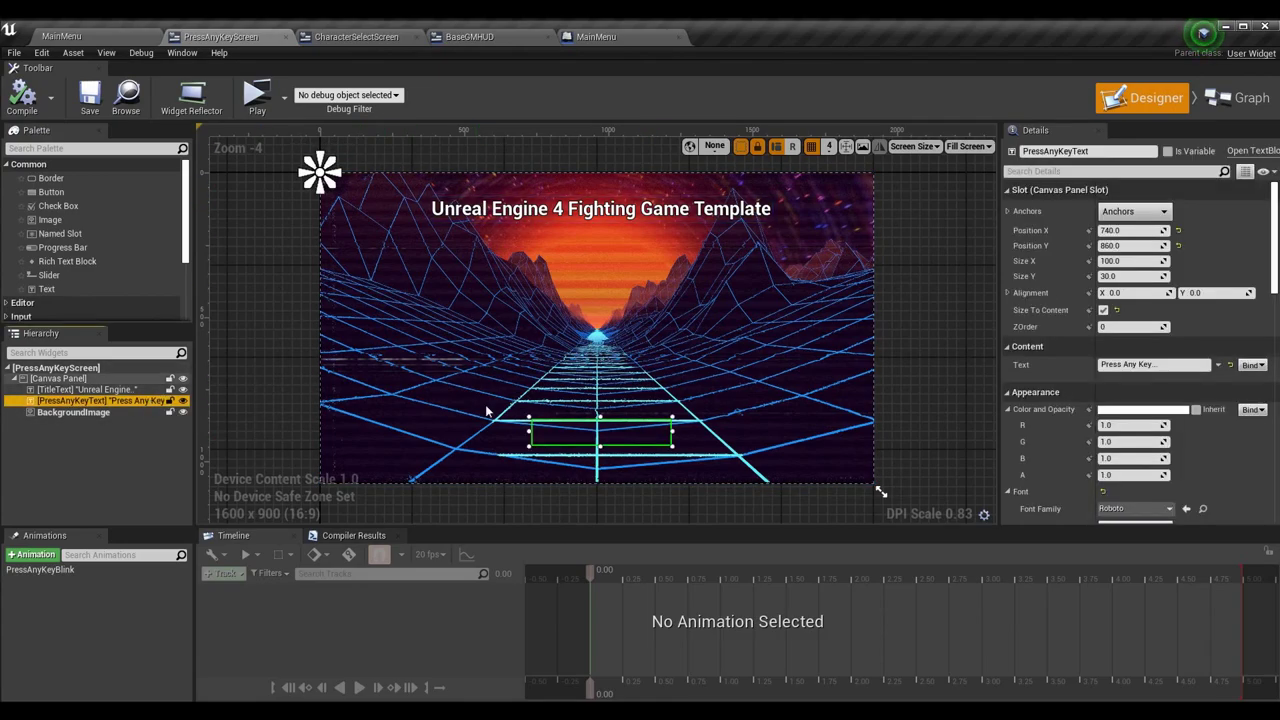
click(88, 569)
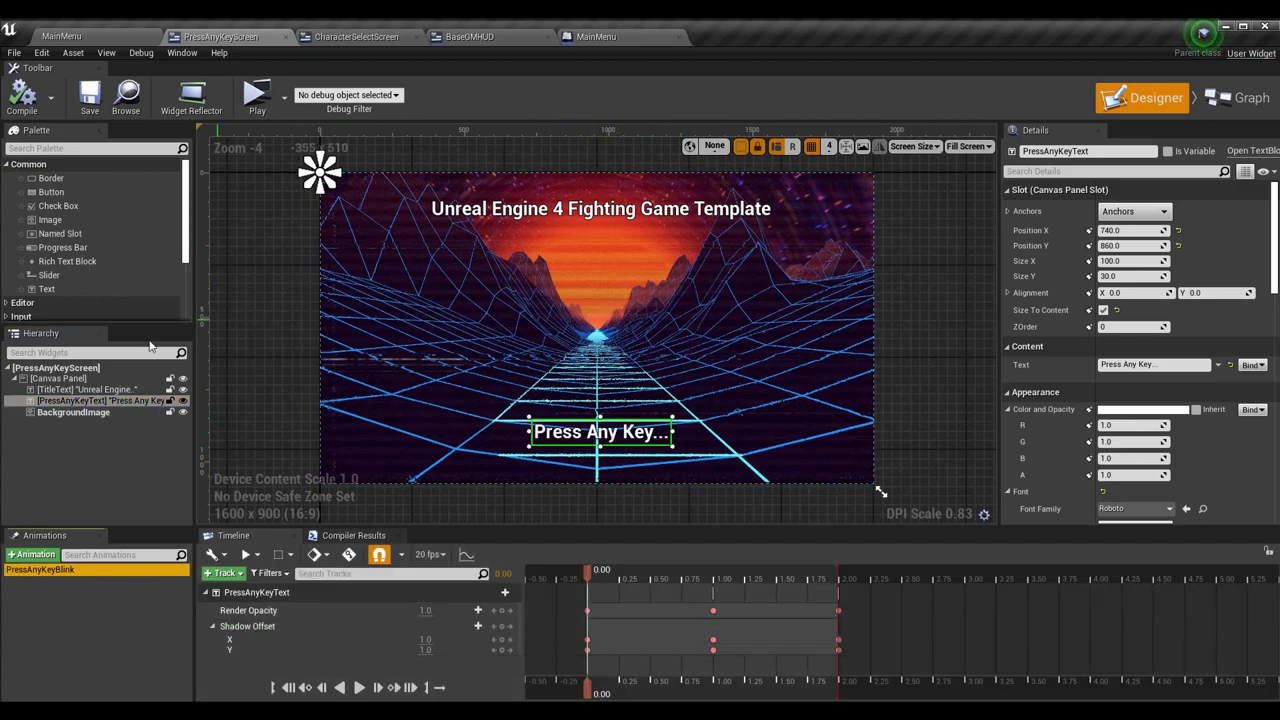
click(119, 378)
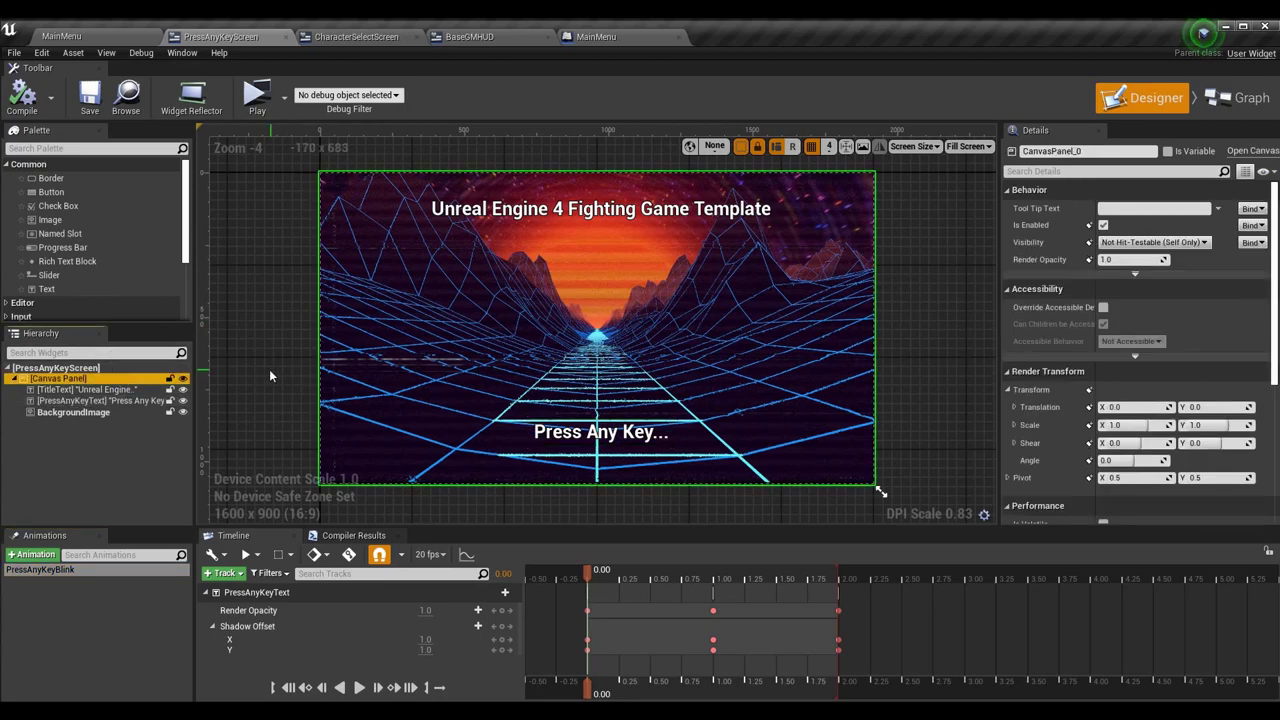
click(289, 284)
- Compare the slot settings and anchor points of TitleText, BackgroundImage and PressAnyKeyText in the widget design
click(707, 211)
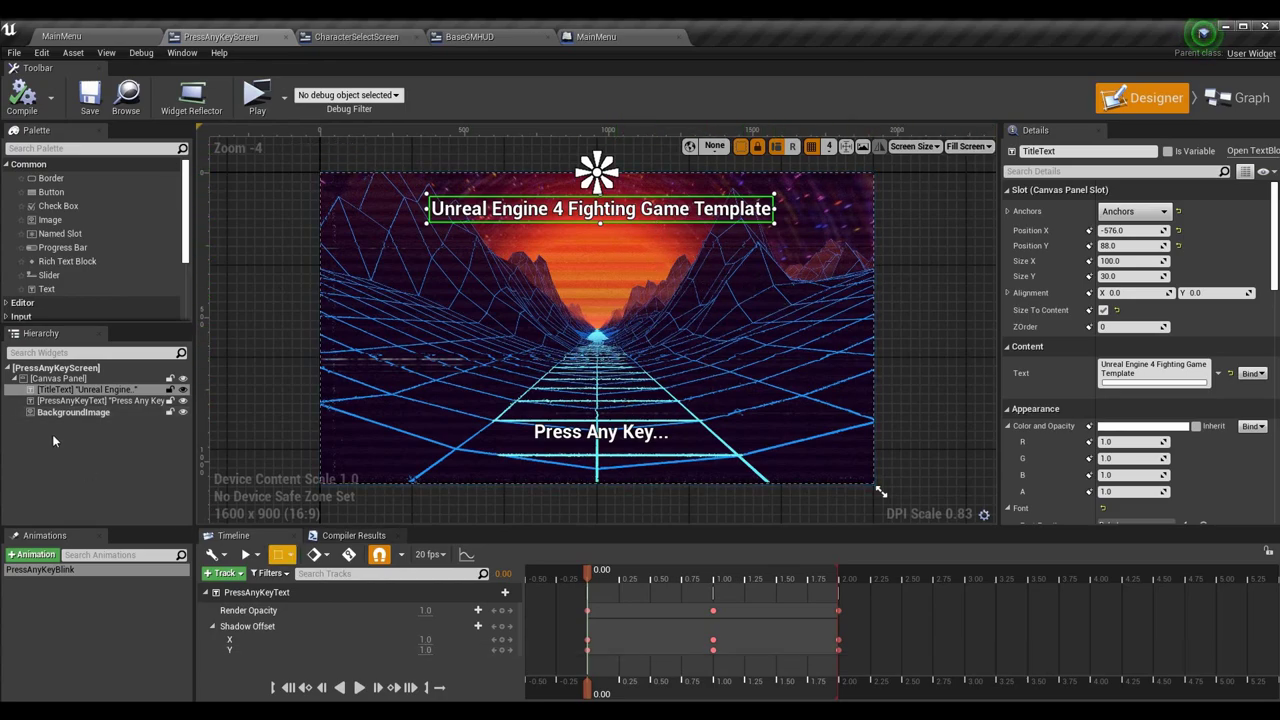
click(286, 231)
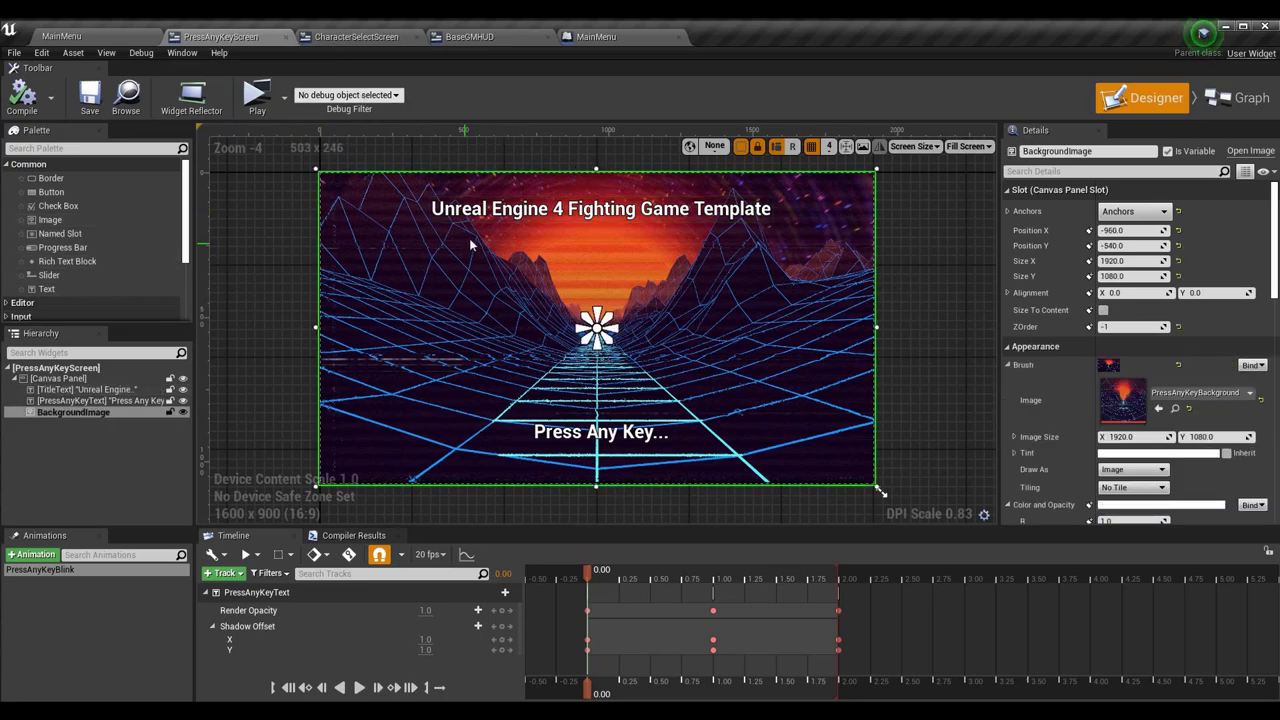
click(490, 212)
click(580, 432)
click(555, 348)
click(585, 210)
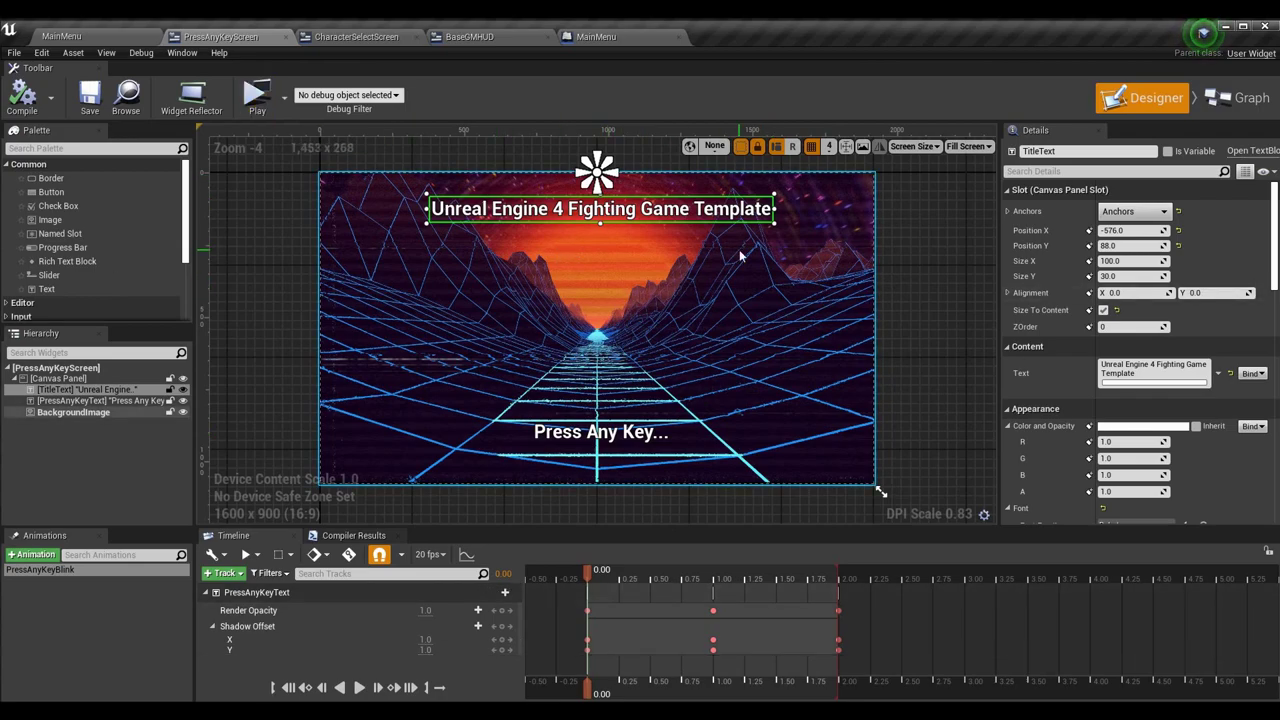
click(615, 445)
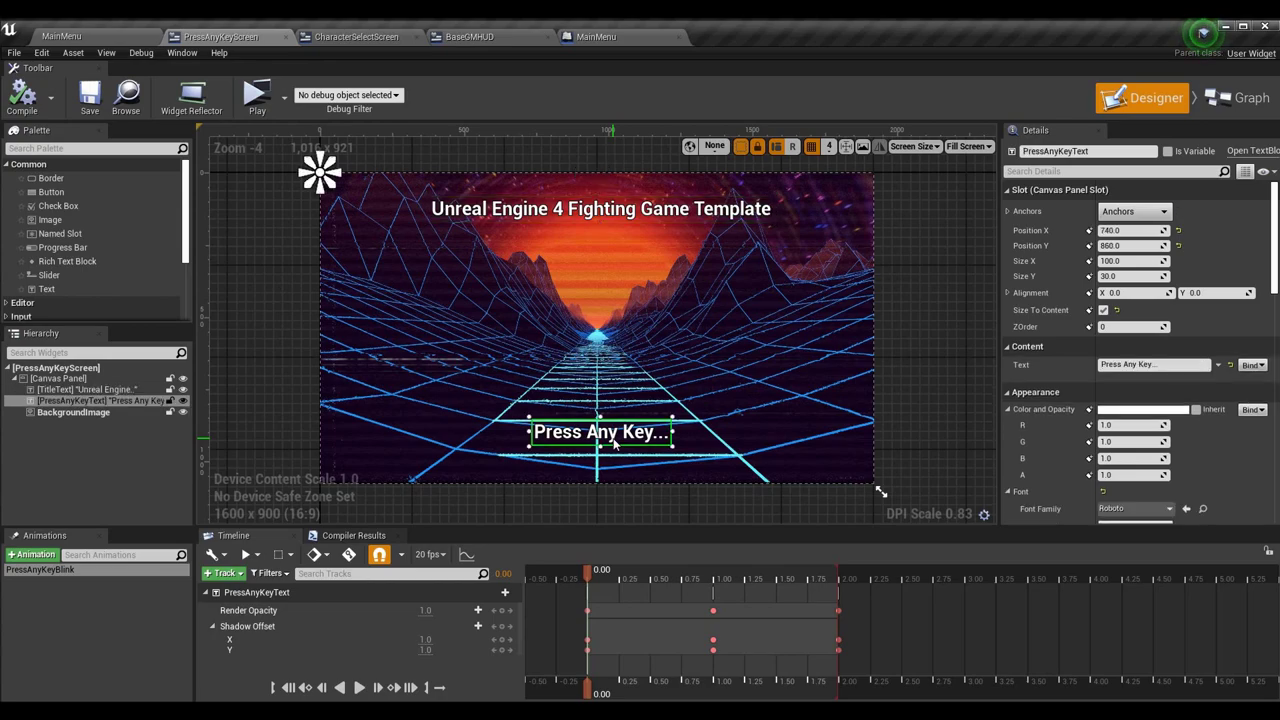
- View the anchor presets available for TitleText without changing its anchor
click(738, 211)
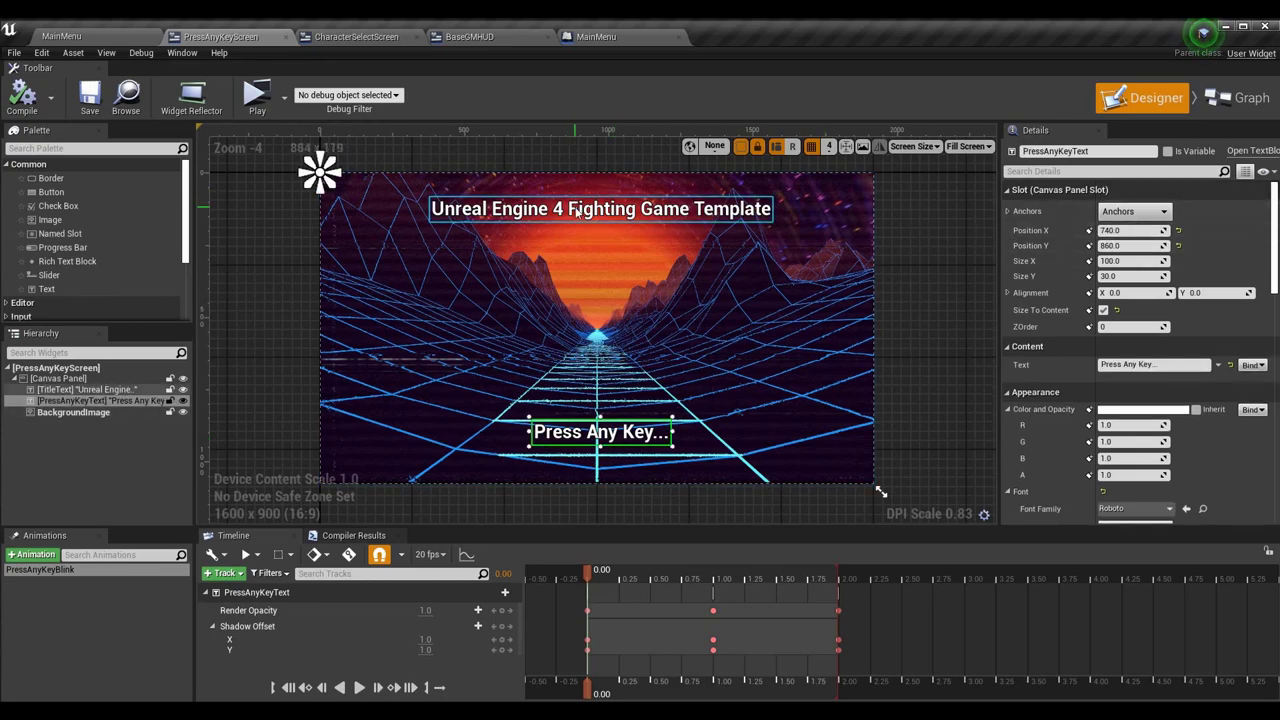
click(1165, 212)
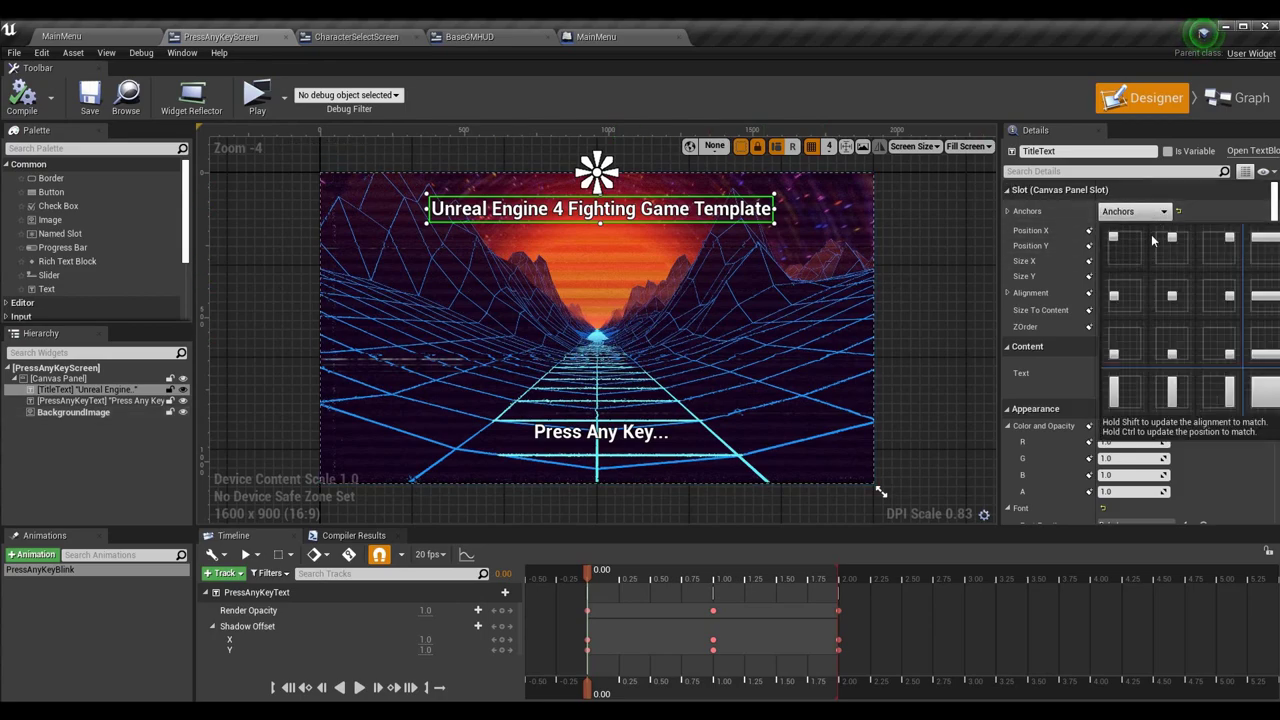
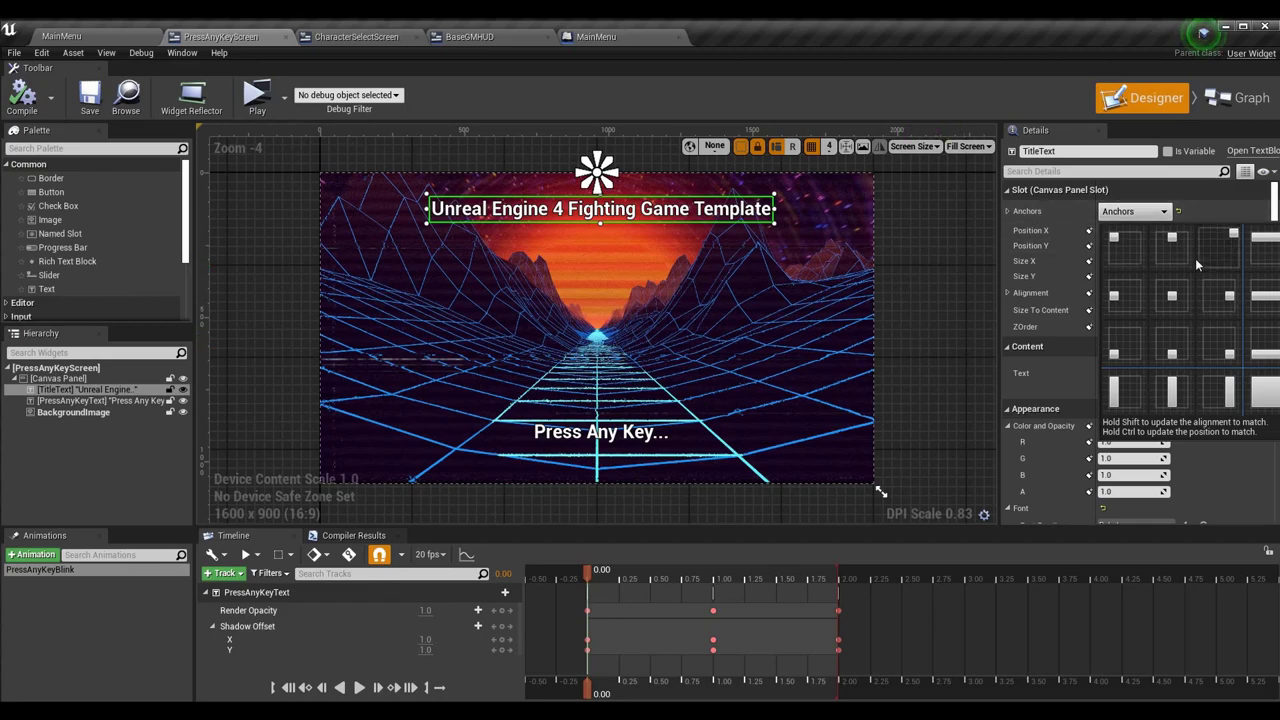
click(945, 278)
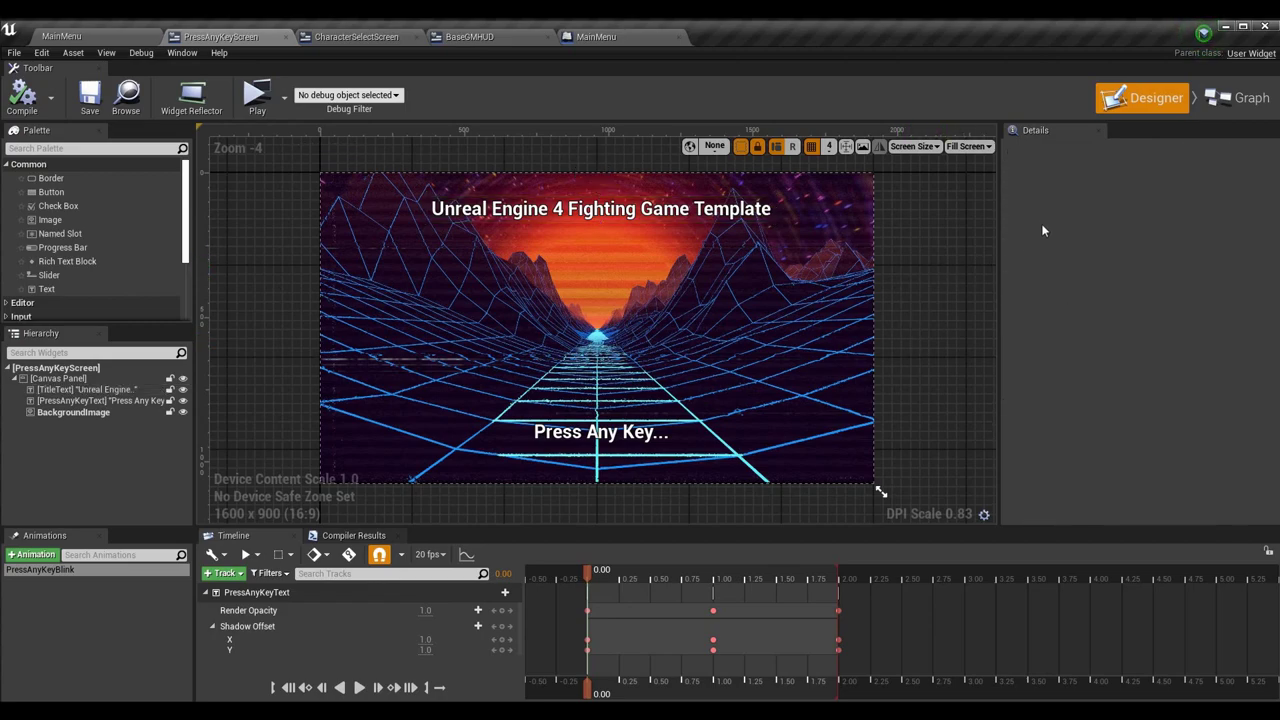
- Set TitleText's Position X and Position Y to 0
click(548, 215)
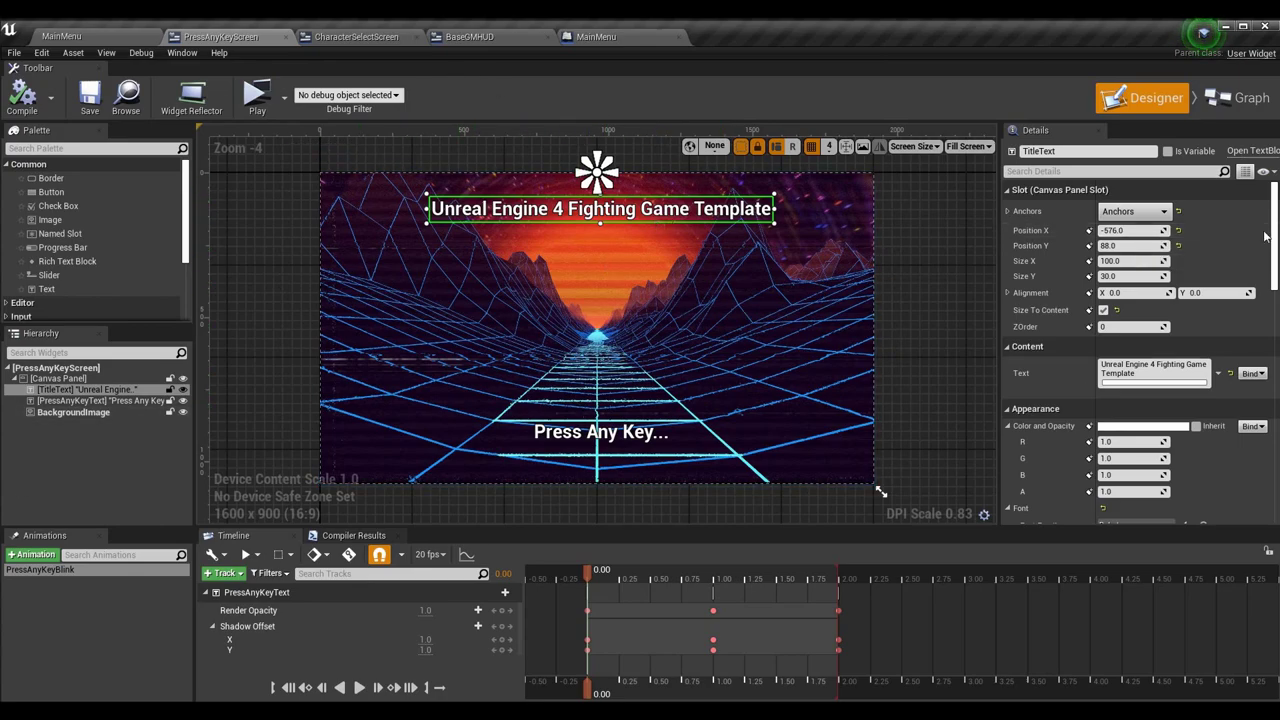
click(1118, 229)
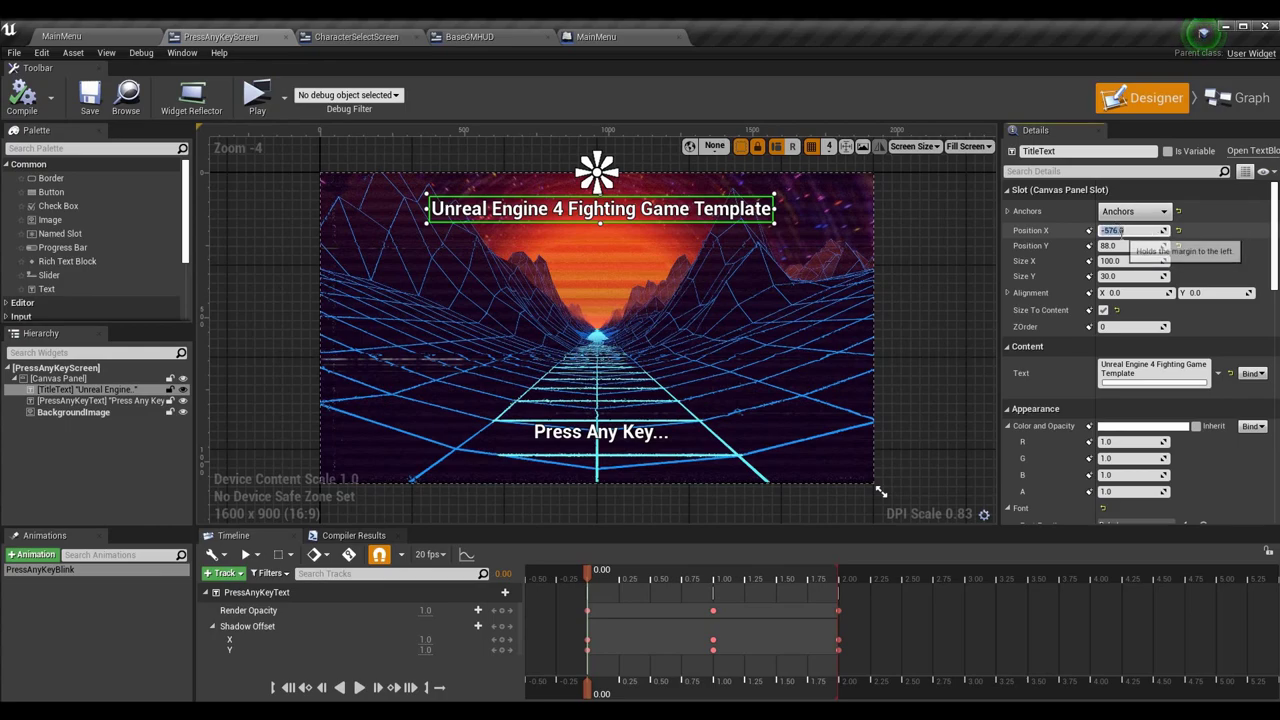
text(0)
key(Tab)
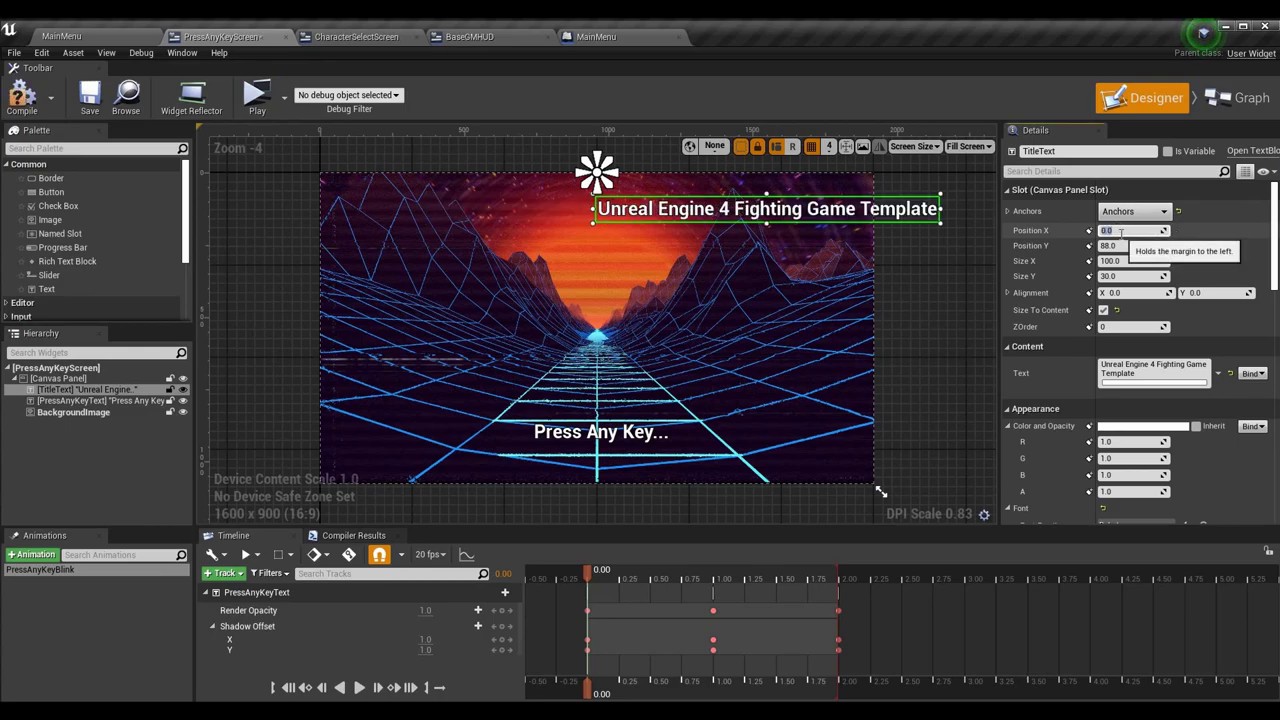
text(0)
key(Return)
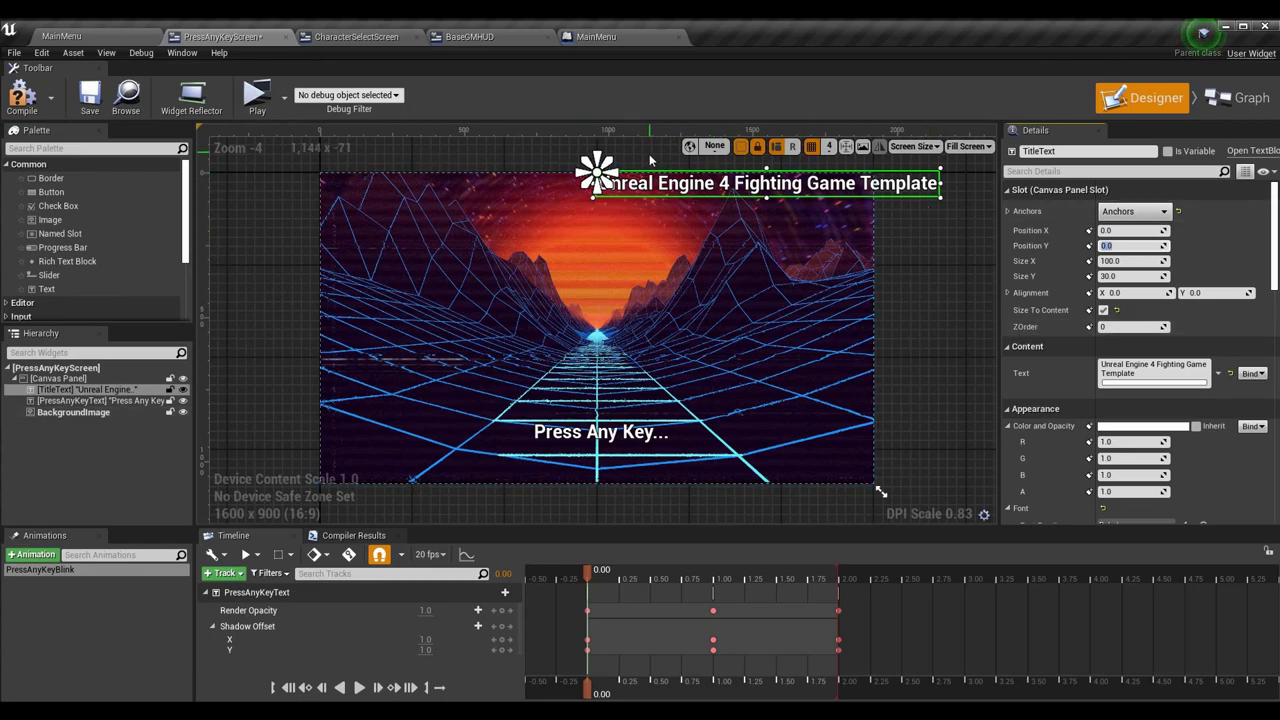
- Check TitleText's anchor presets and its offset from the top-centre anchor point
click(1137, 212)
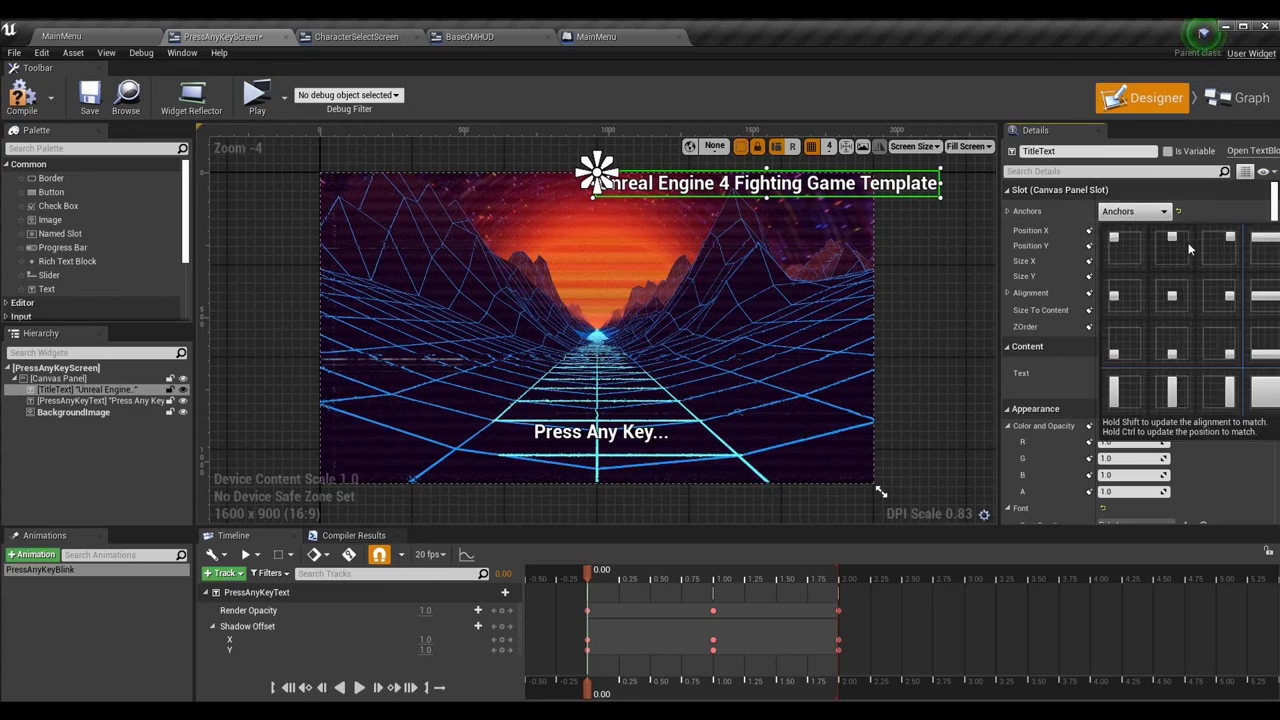
click(647, 138)
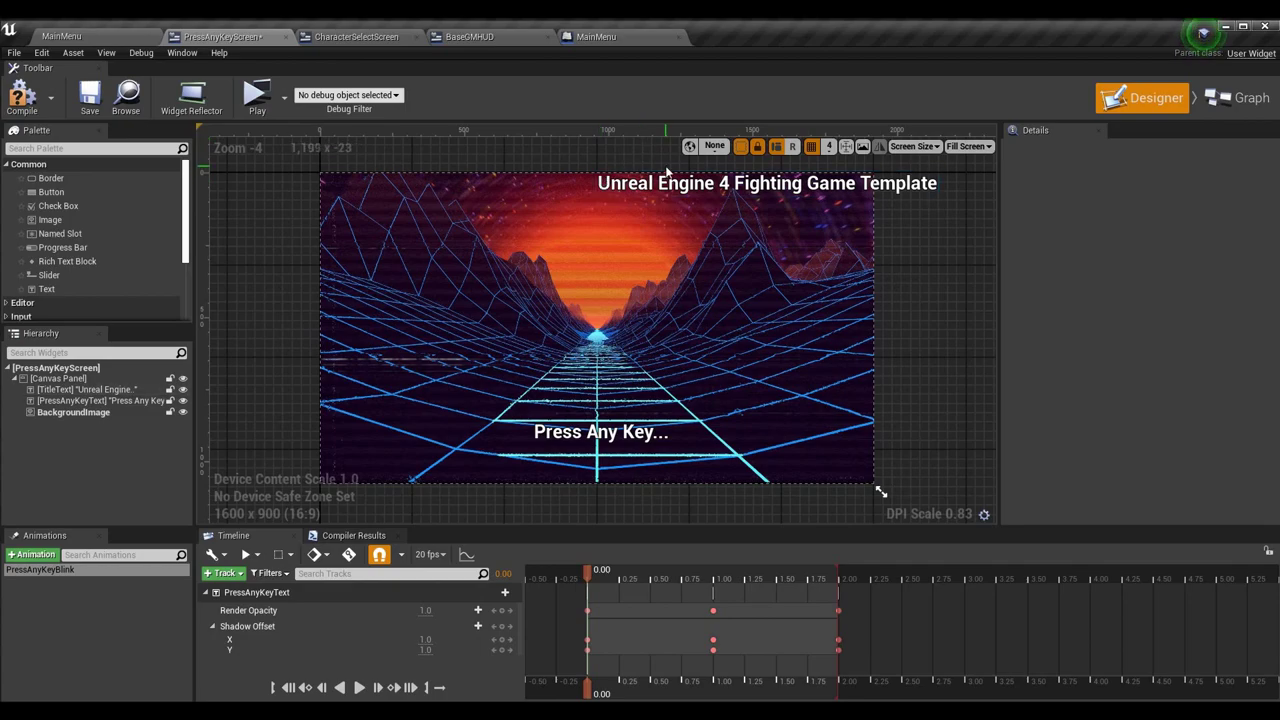
click(598, 180)
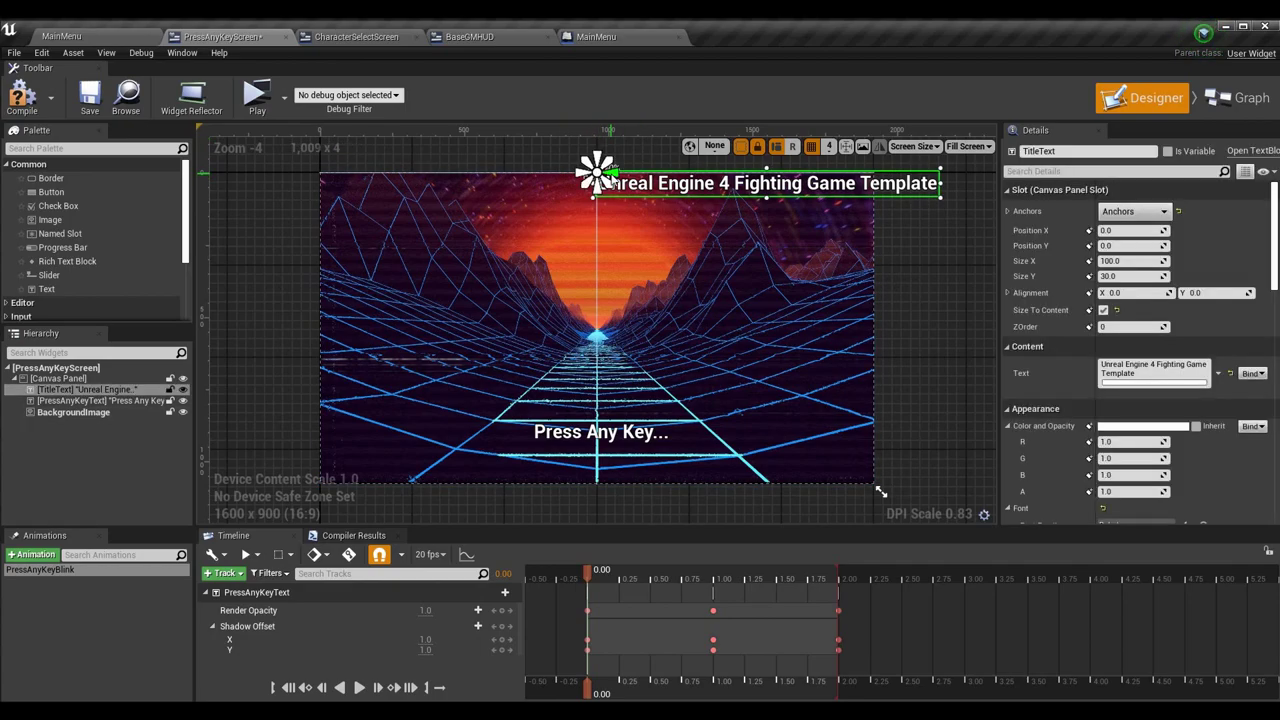
click(1152, 230)
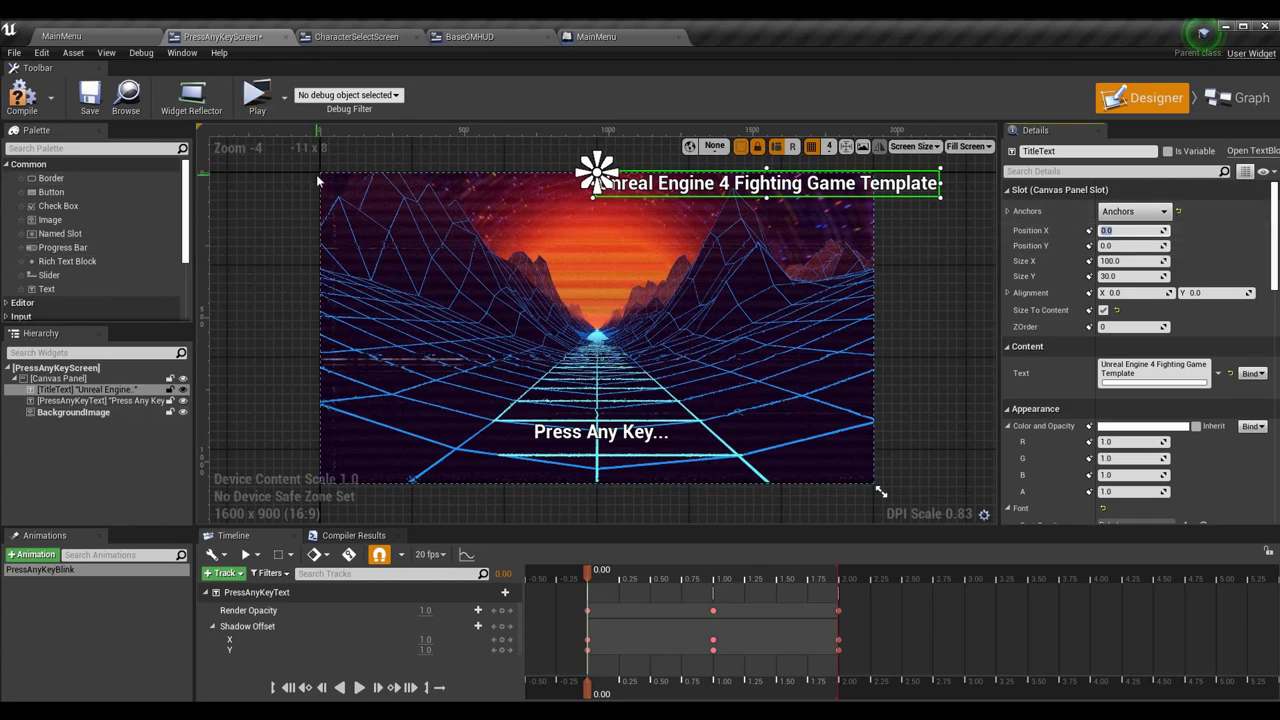
- Undo the last two position changes made to TitleText
click(952, 279)
key(ctrl+z)
key(ctrl+z)
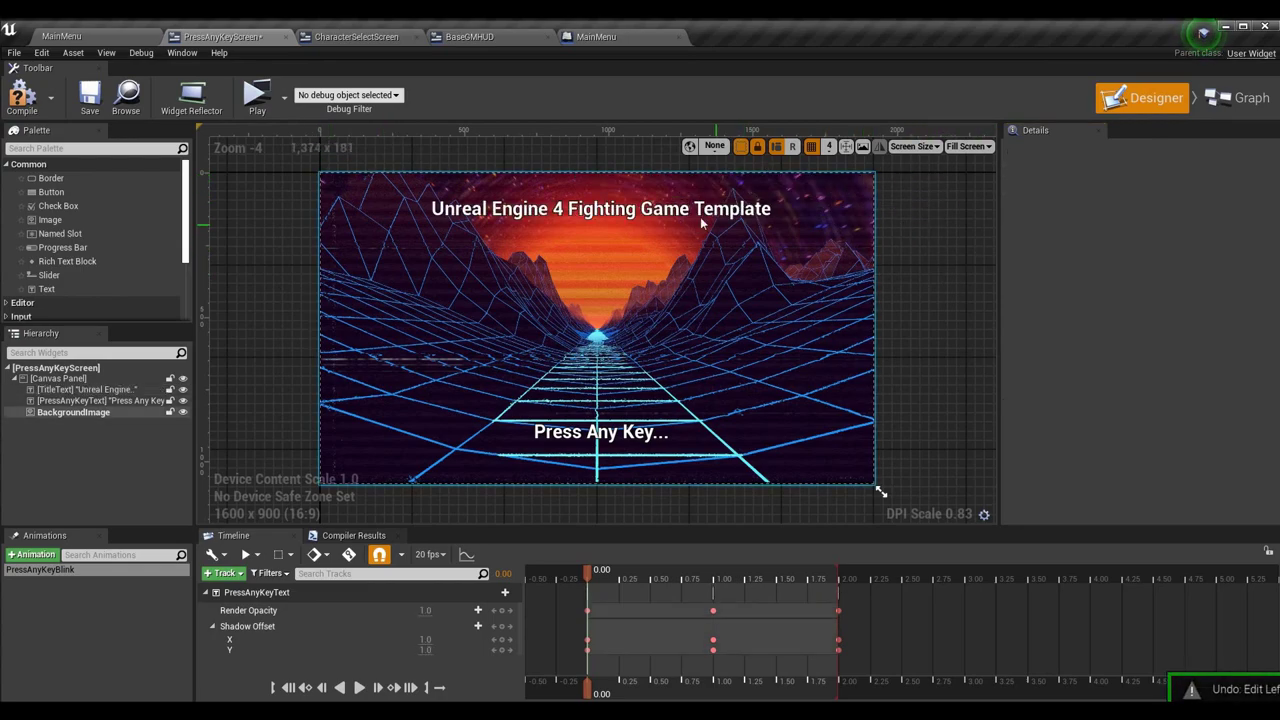
- Try a Position X of -560 for TitleText, settle on -580, and deselect the text
click(1133, 231)
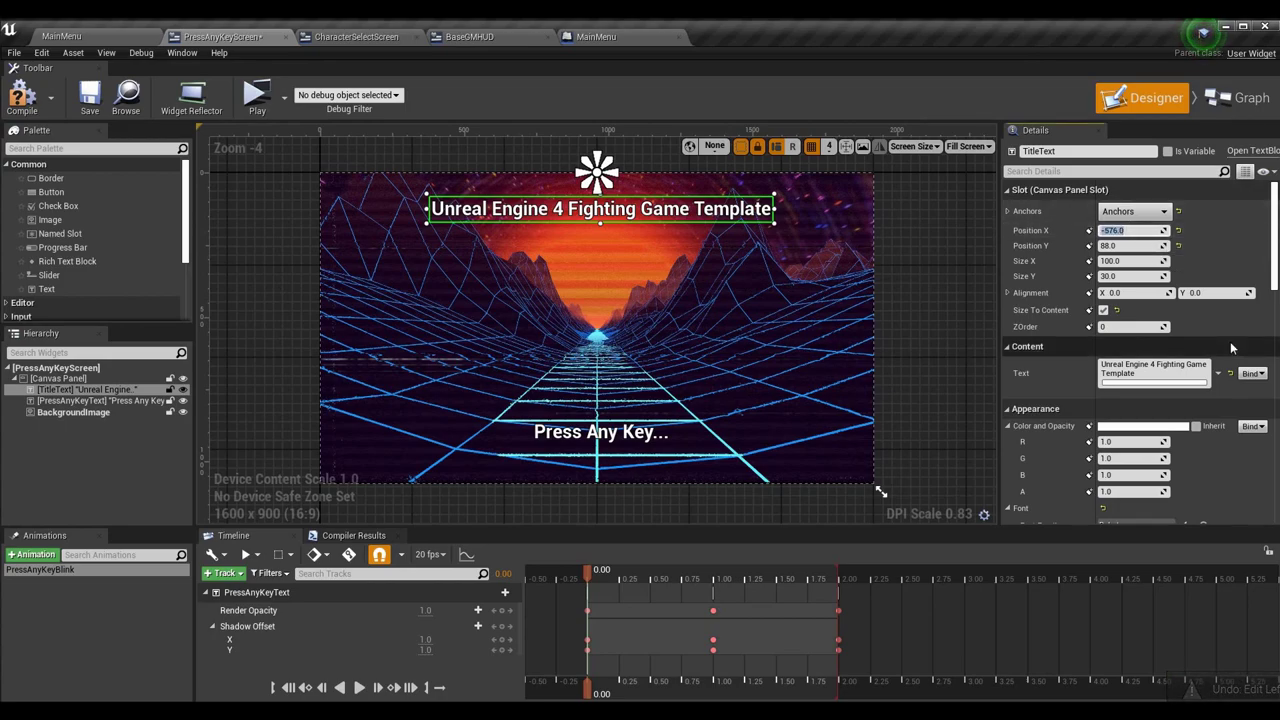
text(-560)
key(Return)
text(-580)
key(Return)
click(959, 279)
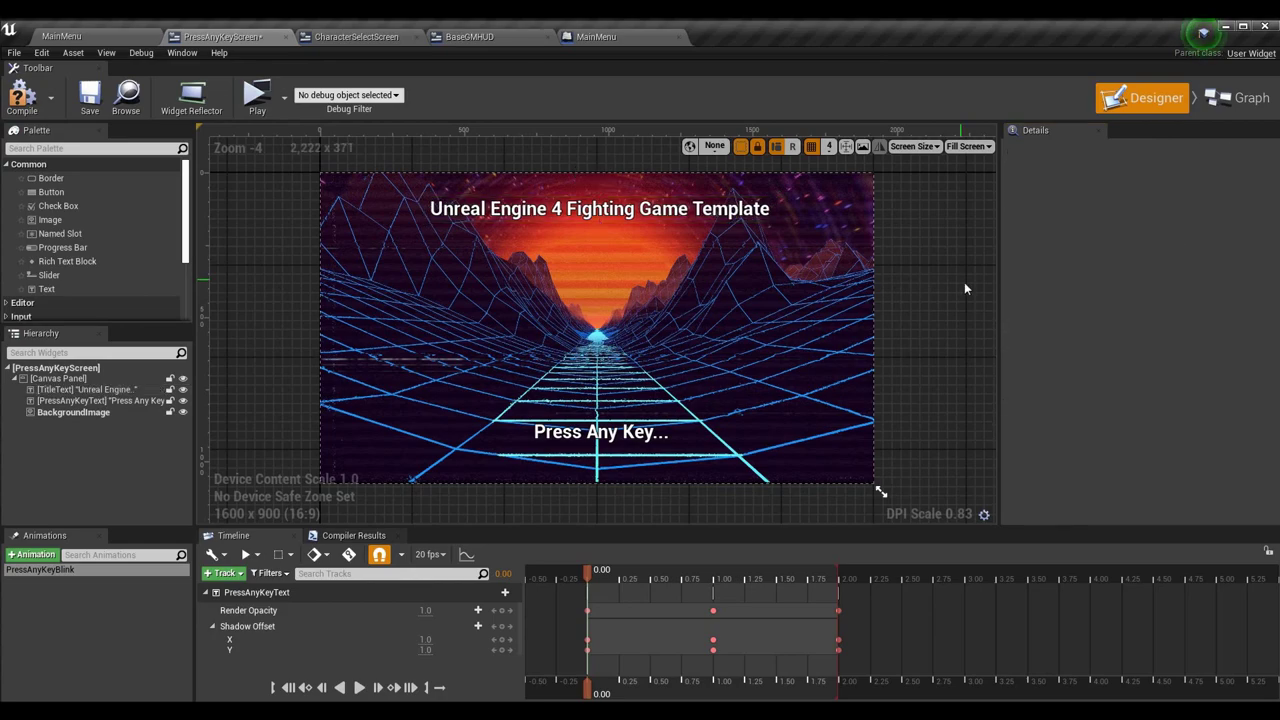
- Examine TitleText's minimum and maximum anchor values in its expanded anchor settings
click(715, 210)
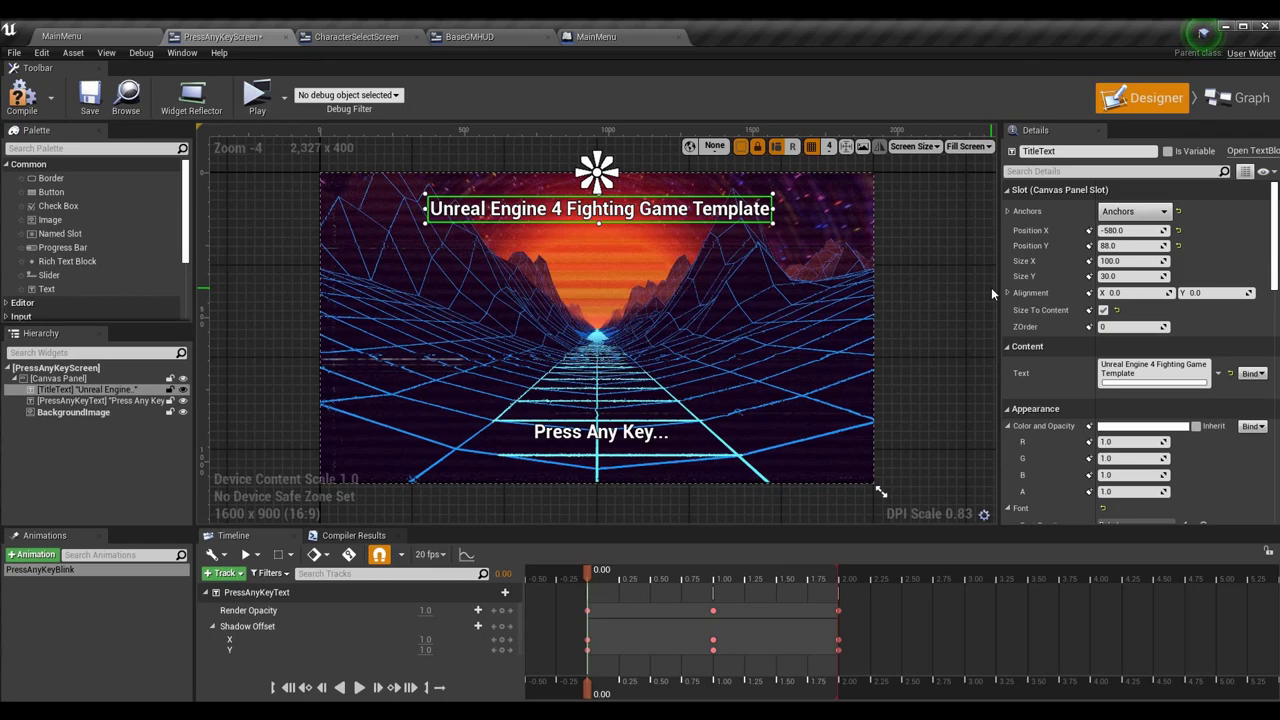
click(1007, 211)
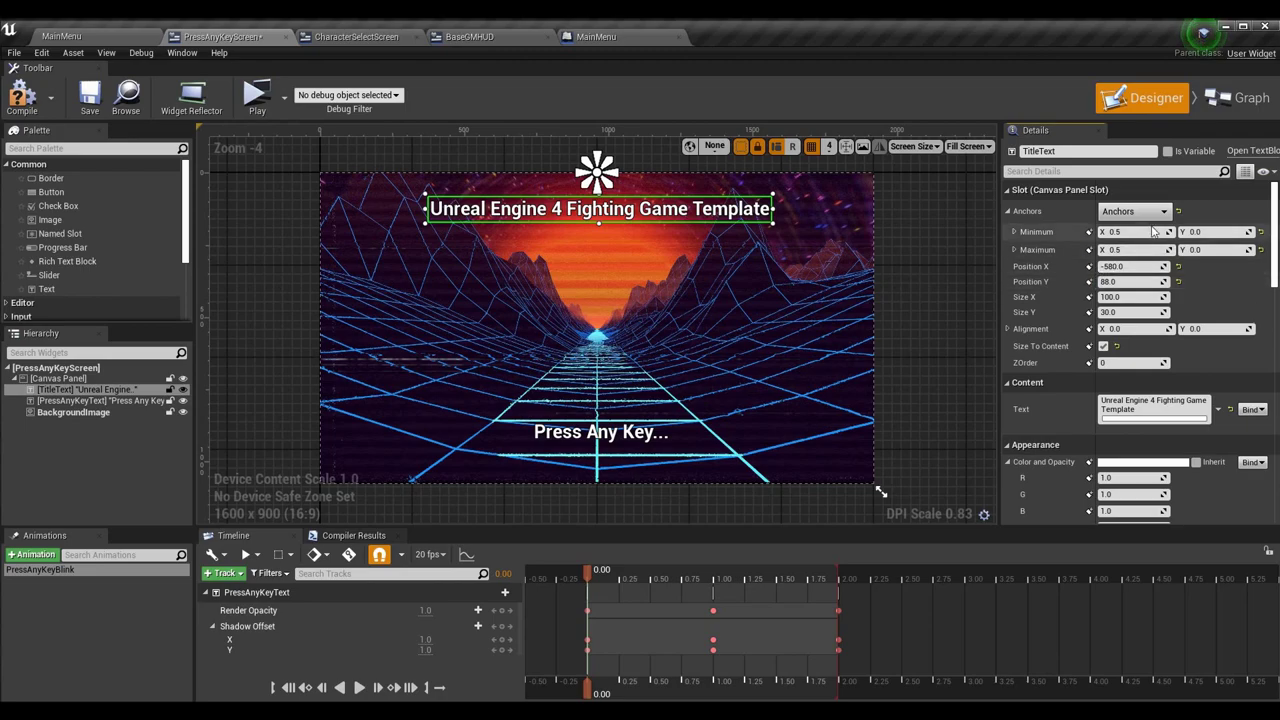
mouse_move(1152, 234)
mouse_down()
mouse_move(1080, 234)
mouse_move(1182, 234)
mouse_move(1128, 234)
mouse_move(1152, 234)
mouse_up()
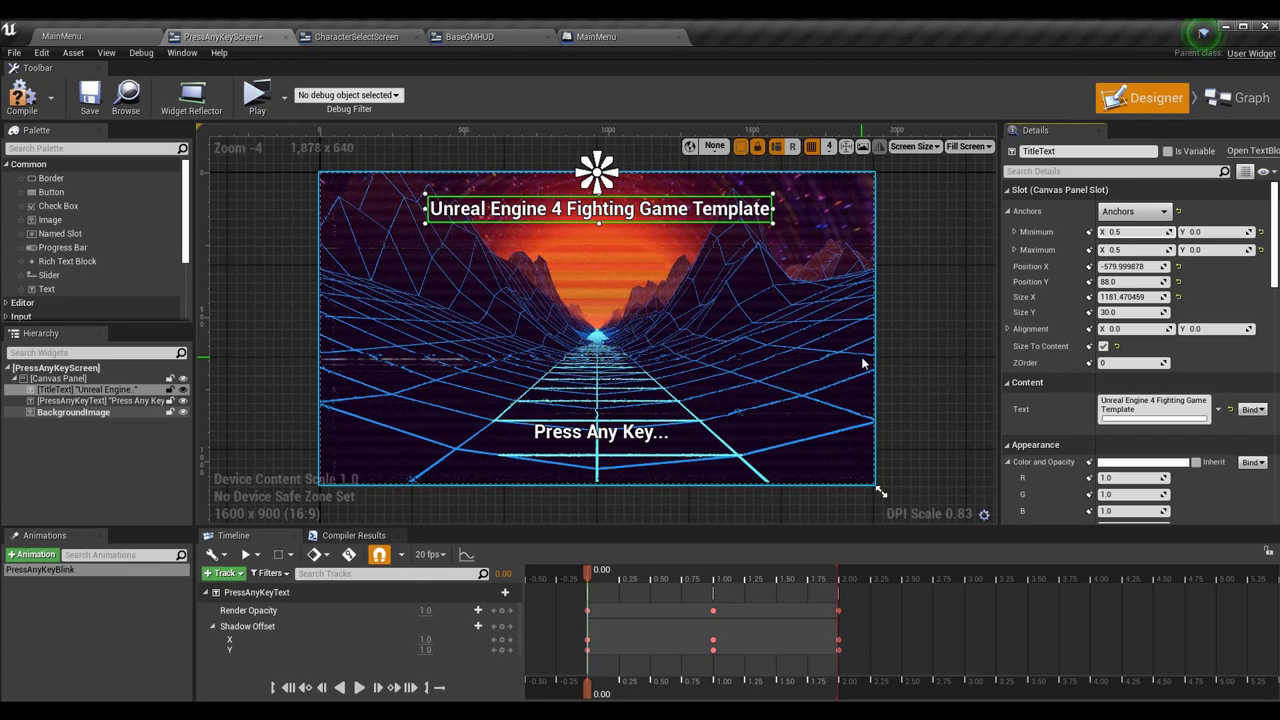
click(1007, 212)
- Anchor PressAnyKeyText to the bottom centre of the canvas
click(552, 440)
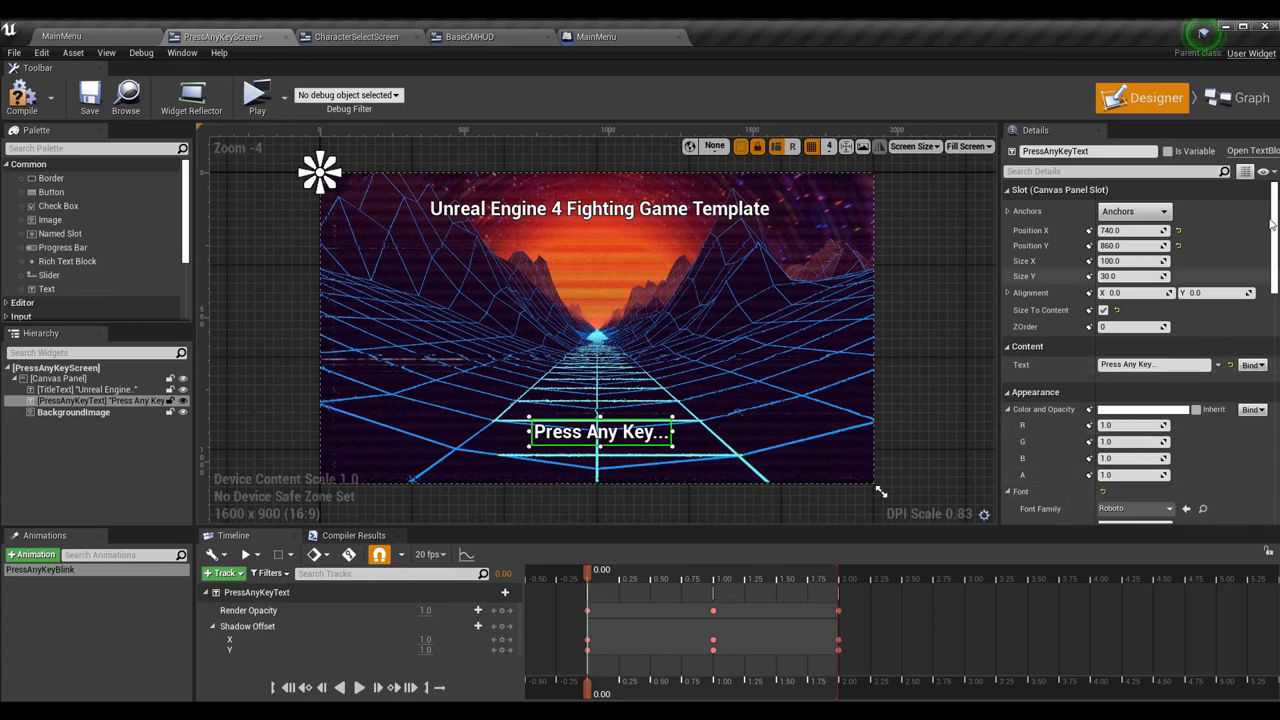
click(1150, 216)
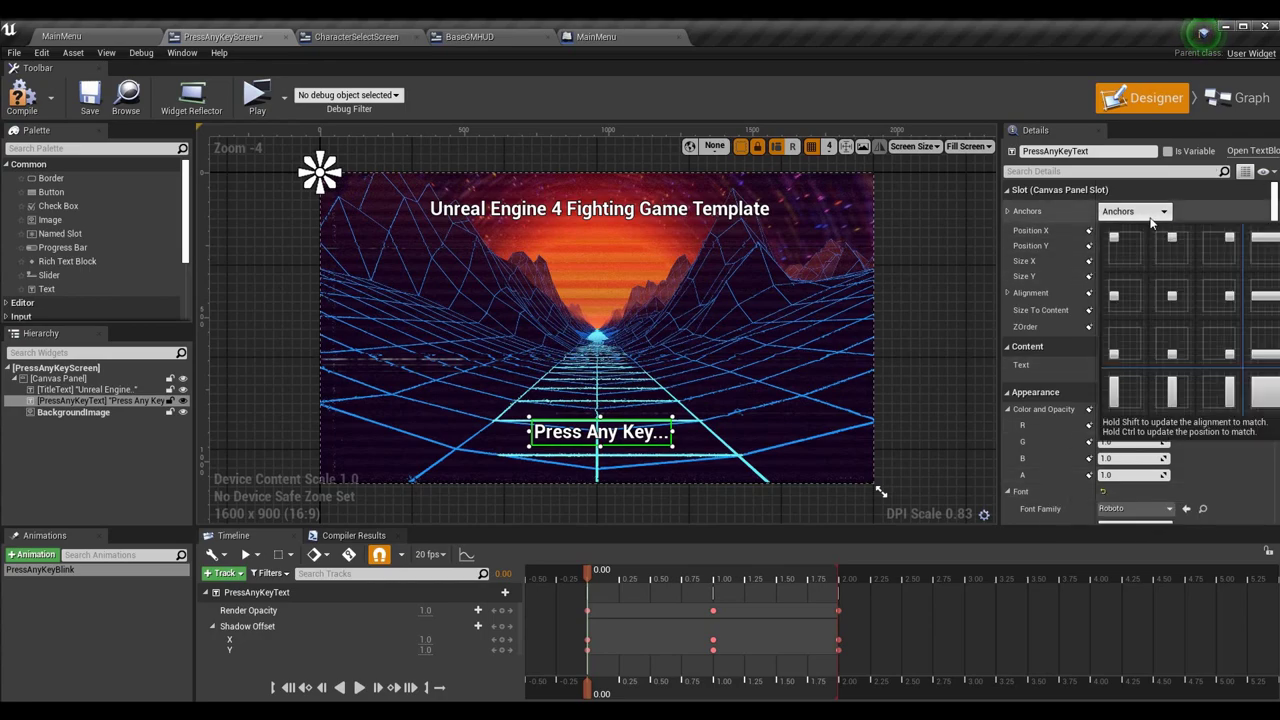
click(1168, 346)
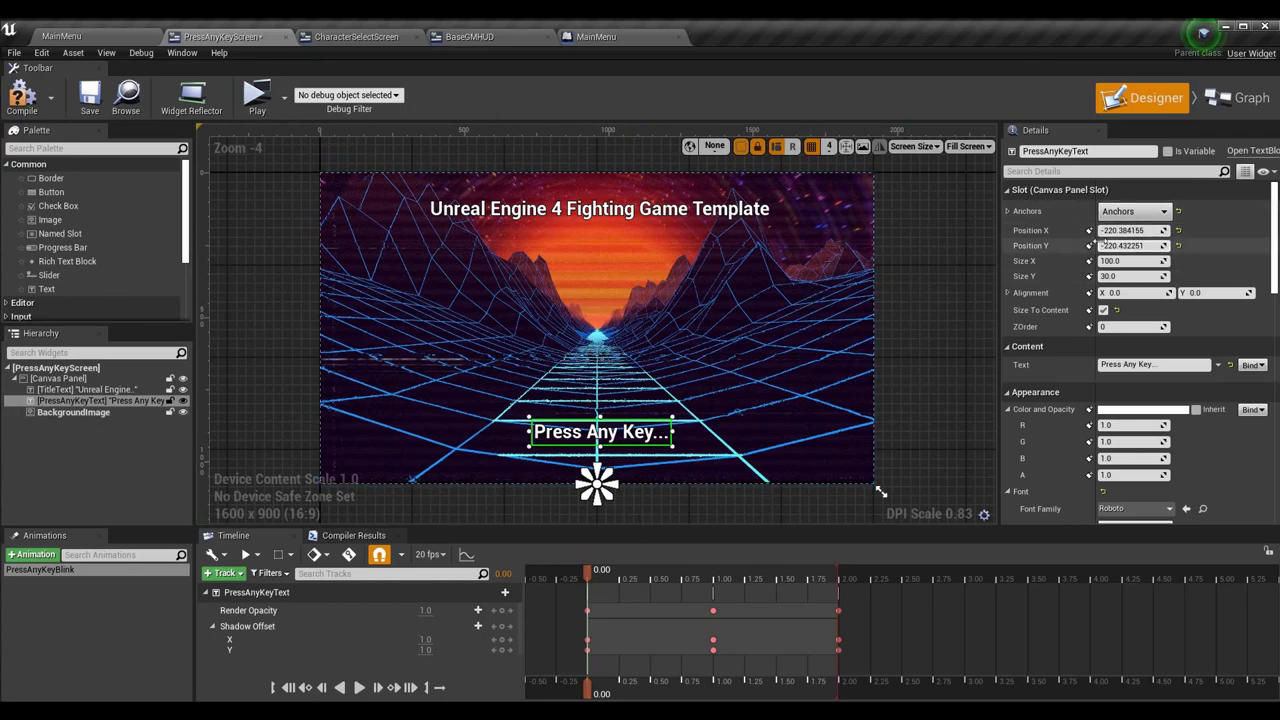
- Try Position X and Position Y values of 0 for PressAnyKeyText to place it at its anchor point
click(1137, 229)
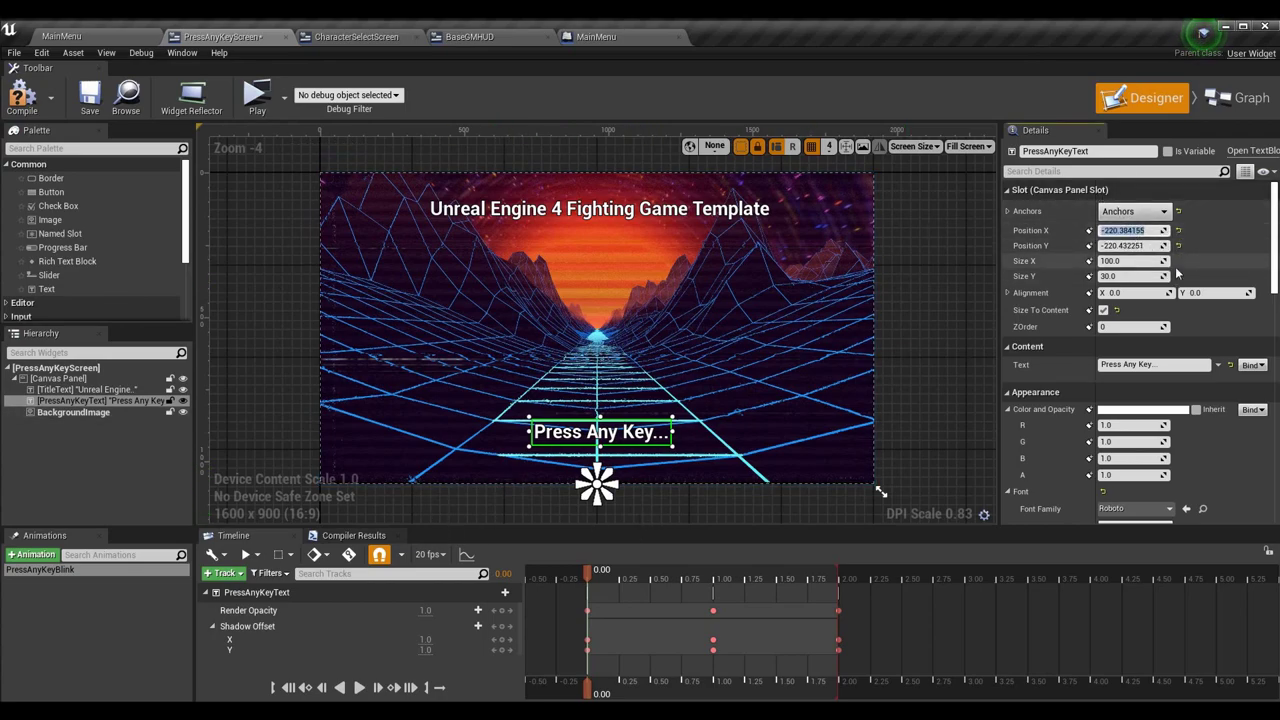
text(0)
key(Return)
click(1130, 245)
text(0)
key(Return)
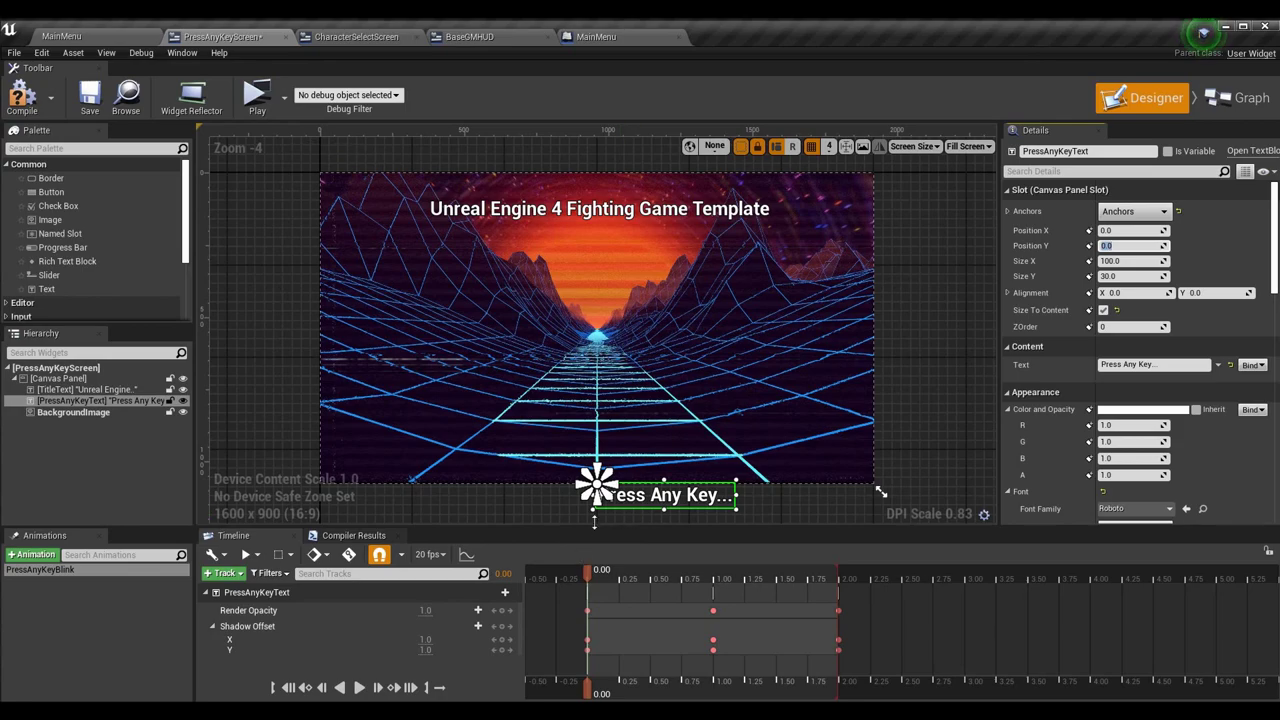
- Set PressAnyKeyText's Position X and Position Y to -220 and deselect the text
click(1133, 232)
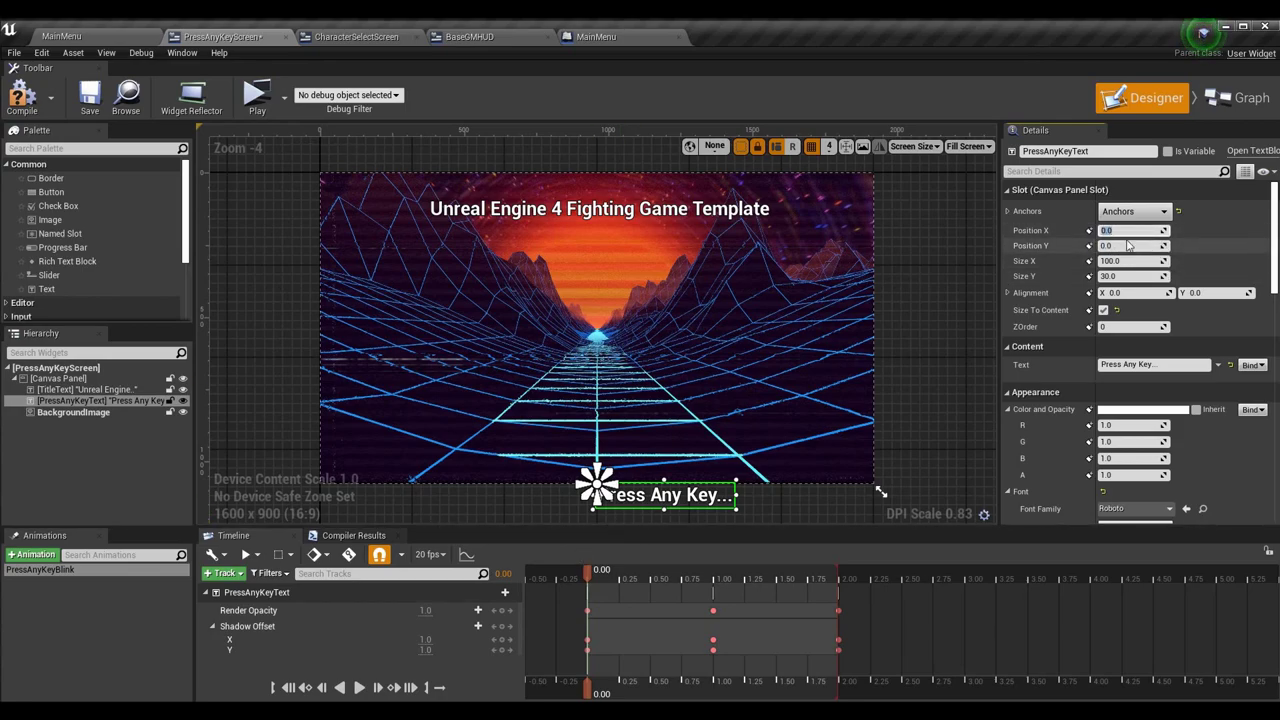
text(-220)
key(Tab)
text(-)
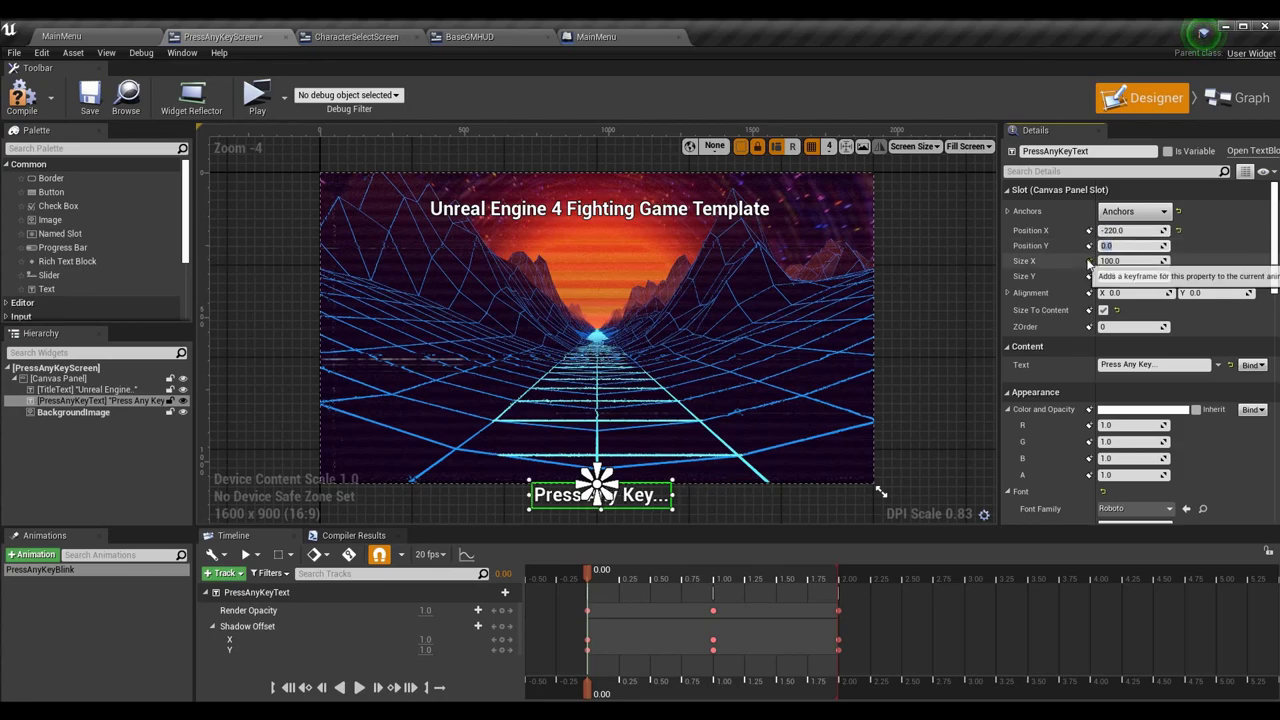
text(220)
key(Return)
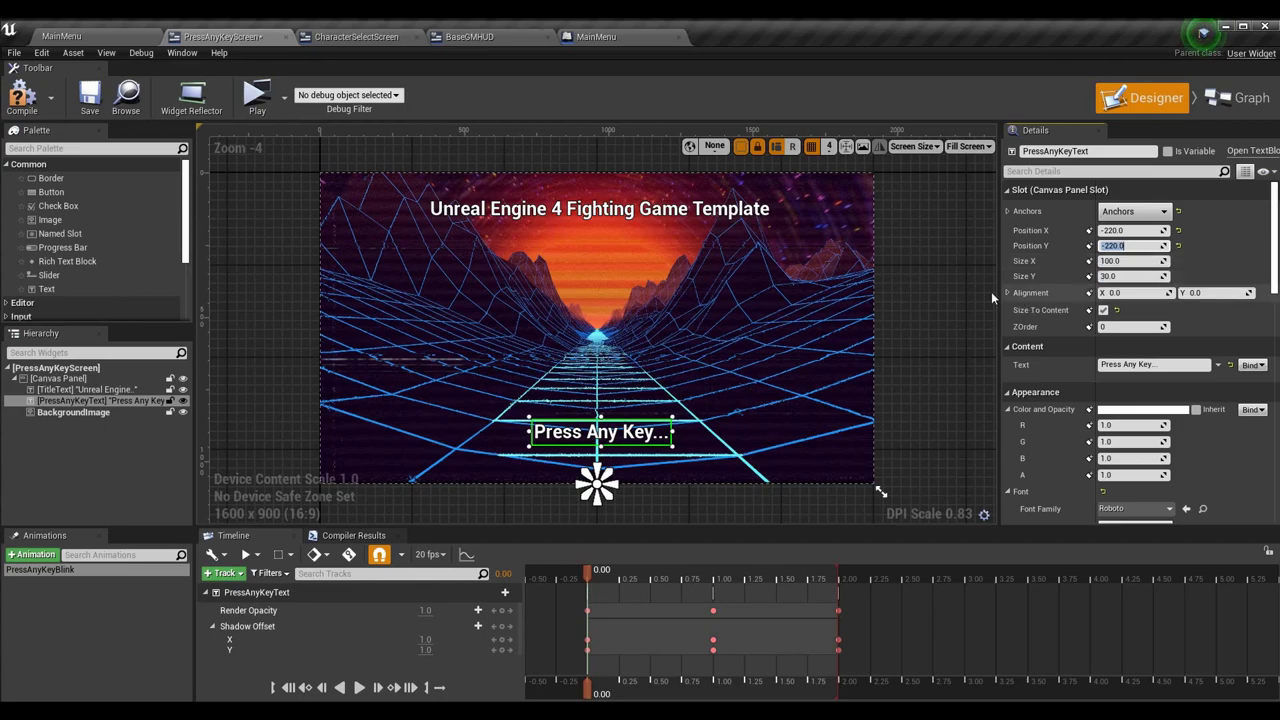
click(829, 278)
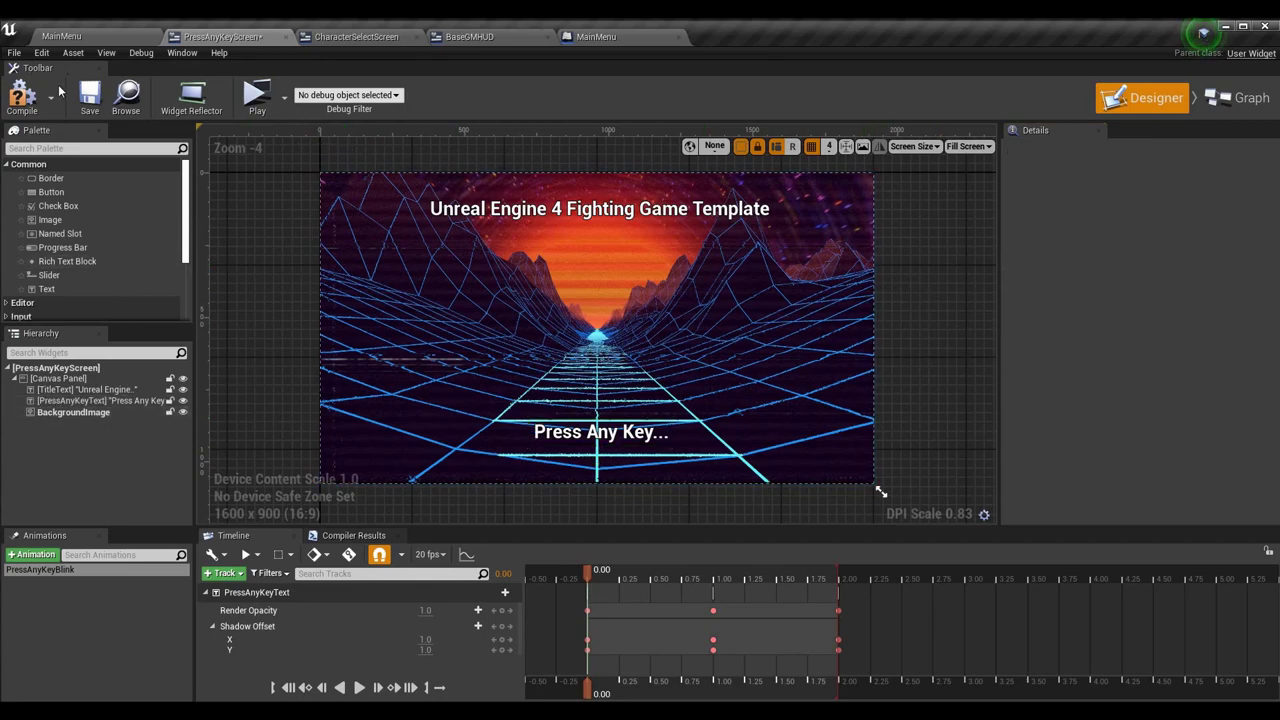
- Run a standalone game preview of the Press Any Key screen, continue past it, and stop the preview
click(257, 95)
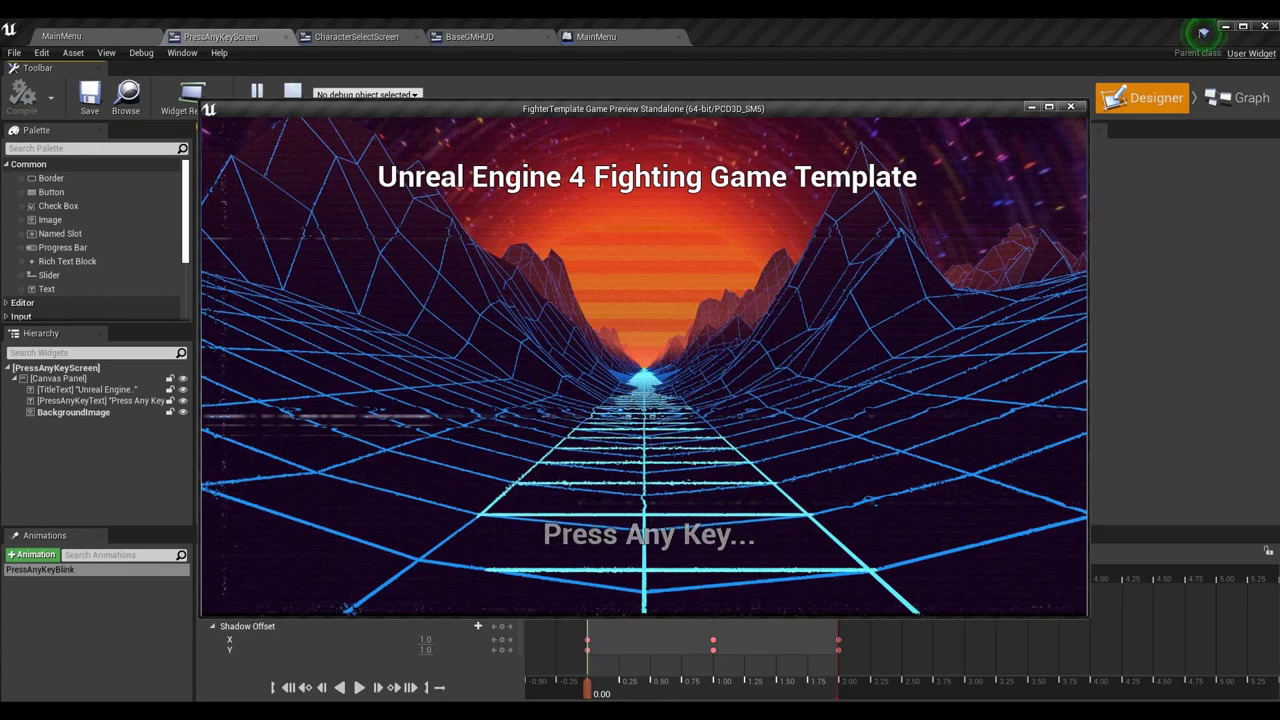
key(space)
key(Escape)
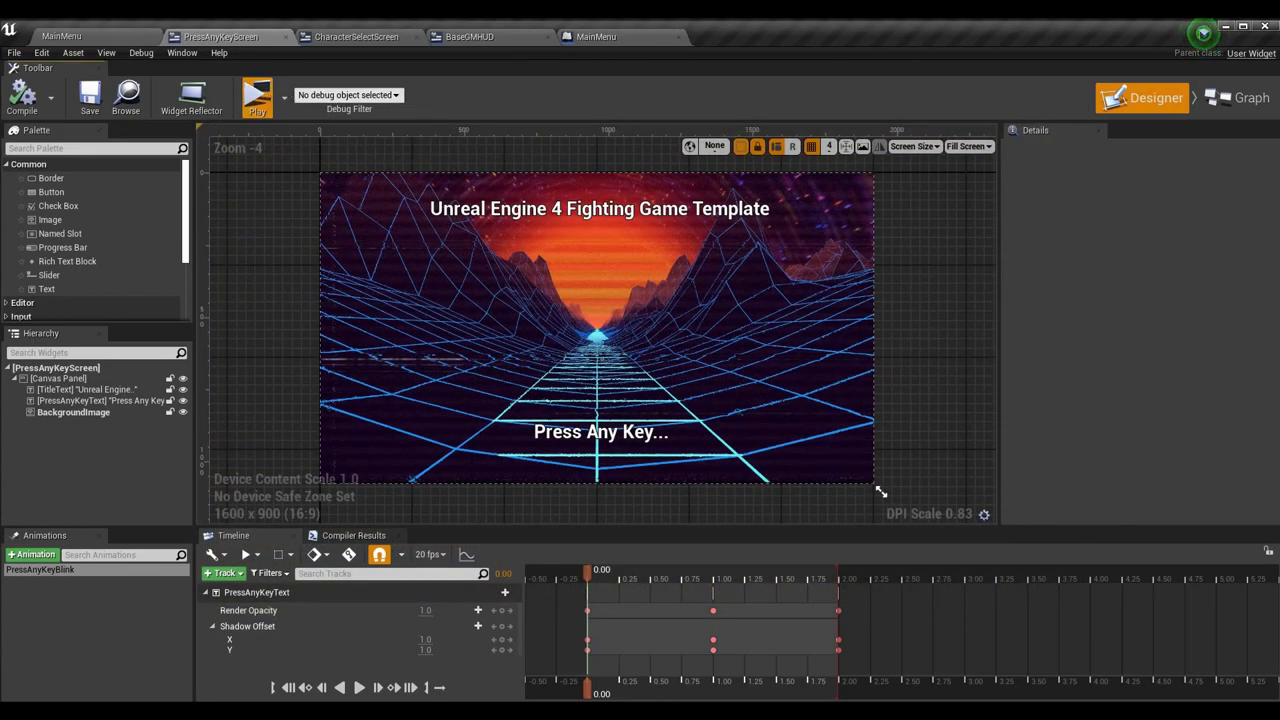
- Check the anchored texts in a new game preview by making its window narrower, taller and wide again, and close it
key(alt+p)
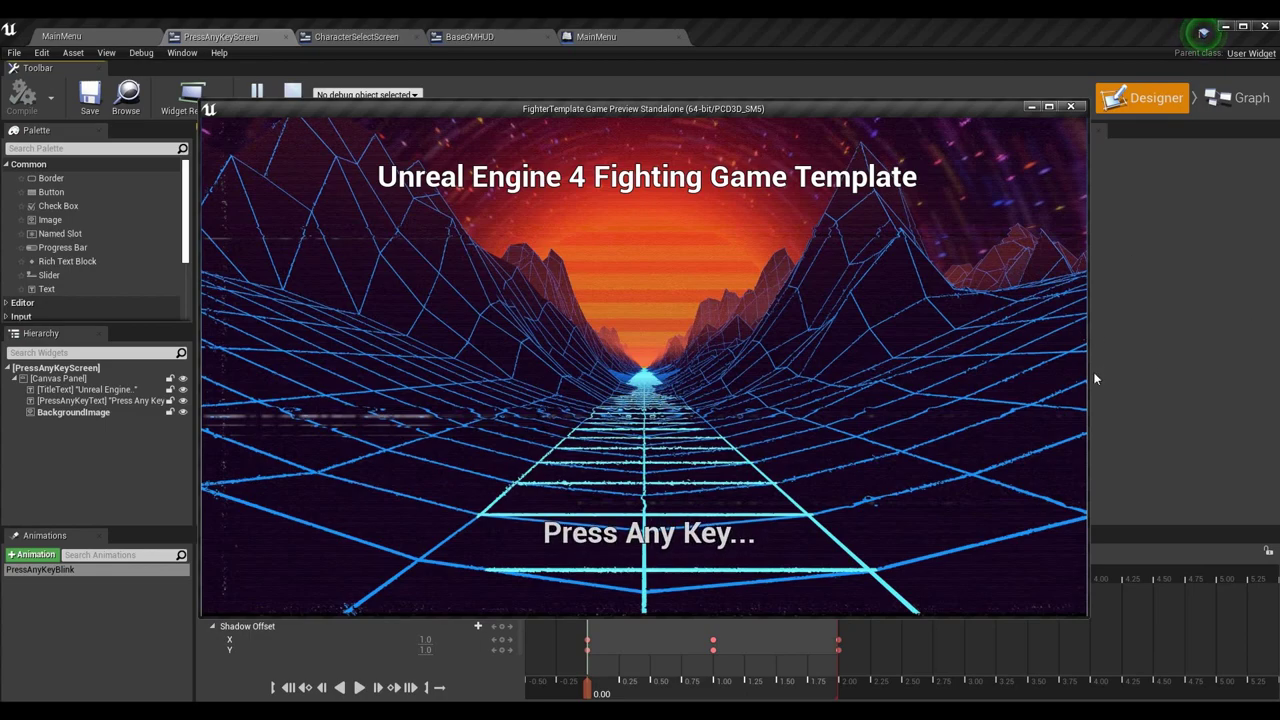
drag(1087, 377, 1047, 390)
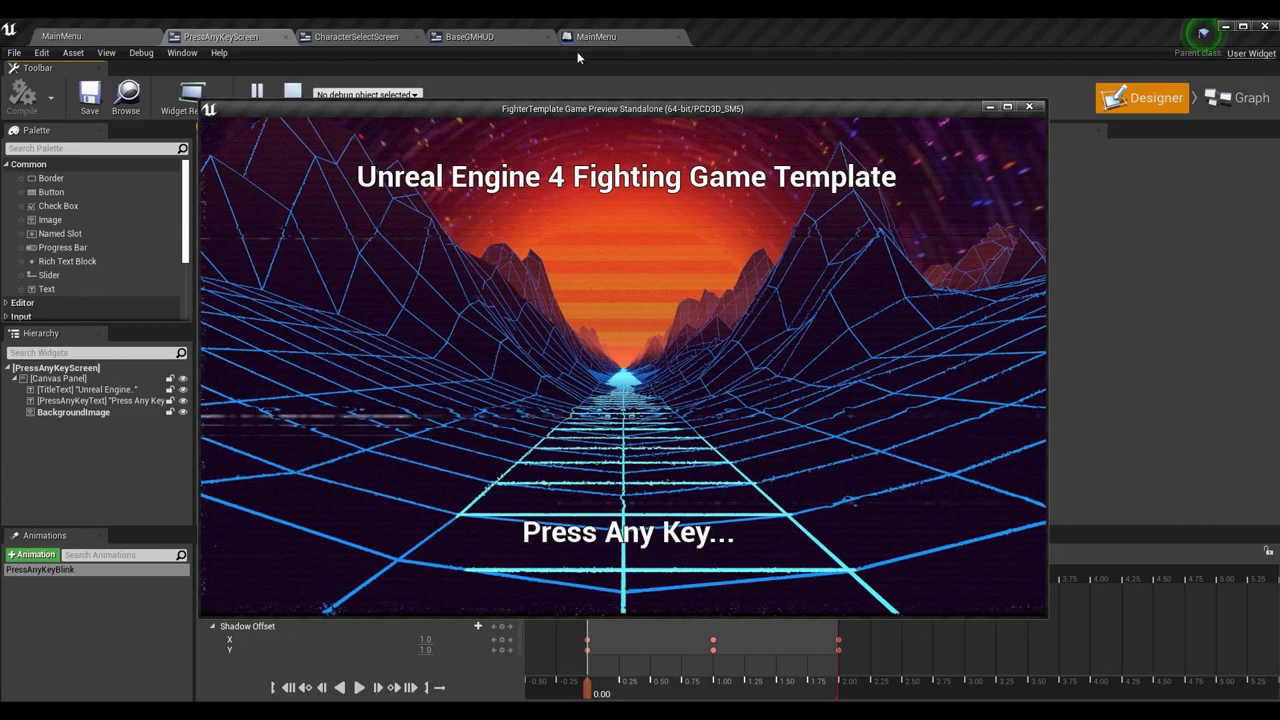
mouse_move(656, 97)
mouse_down()
mouse_move(637, 167)
mouse_move(634, 116)
mouse_move(625, 237)
mouse_move(670, 84)
mouse_up()
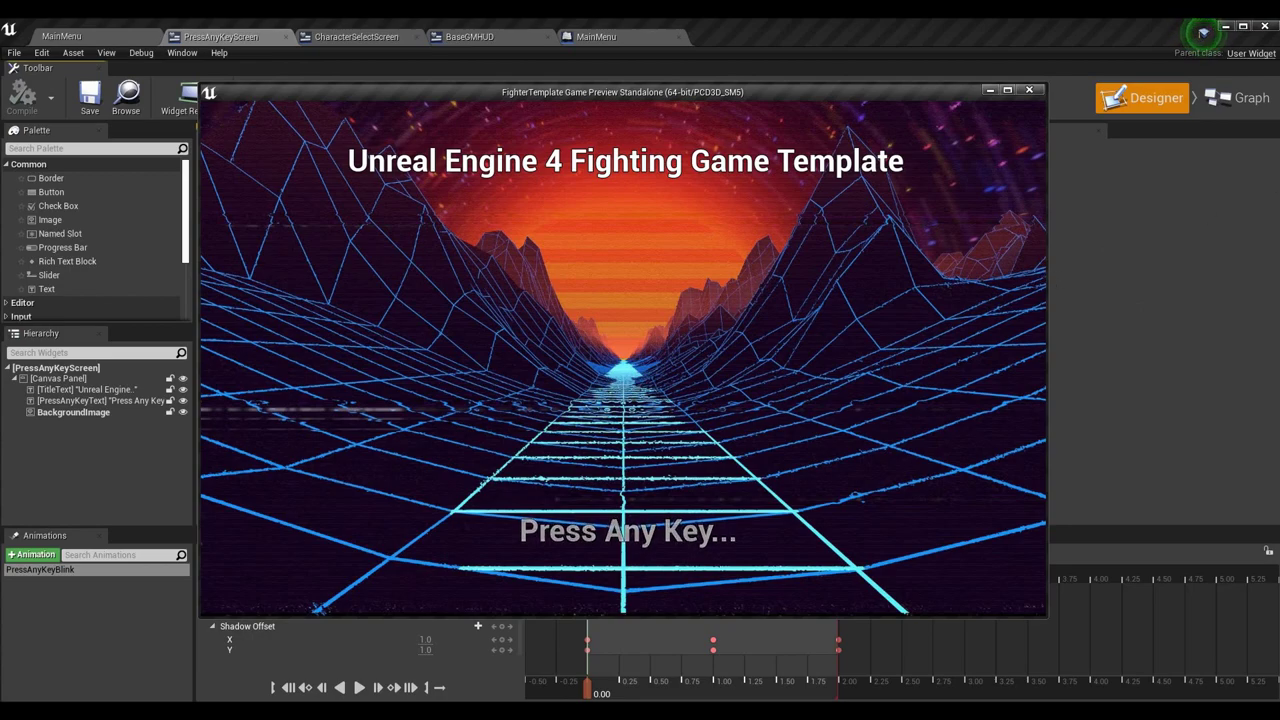
drag(1047, 280, 500, 310)
drag(258, 212, 1038, 212)
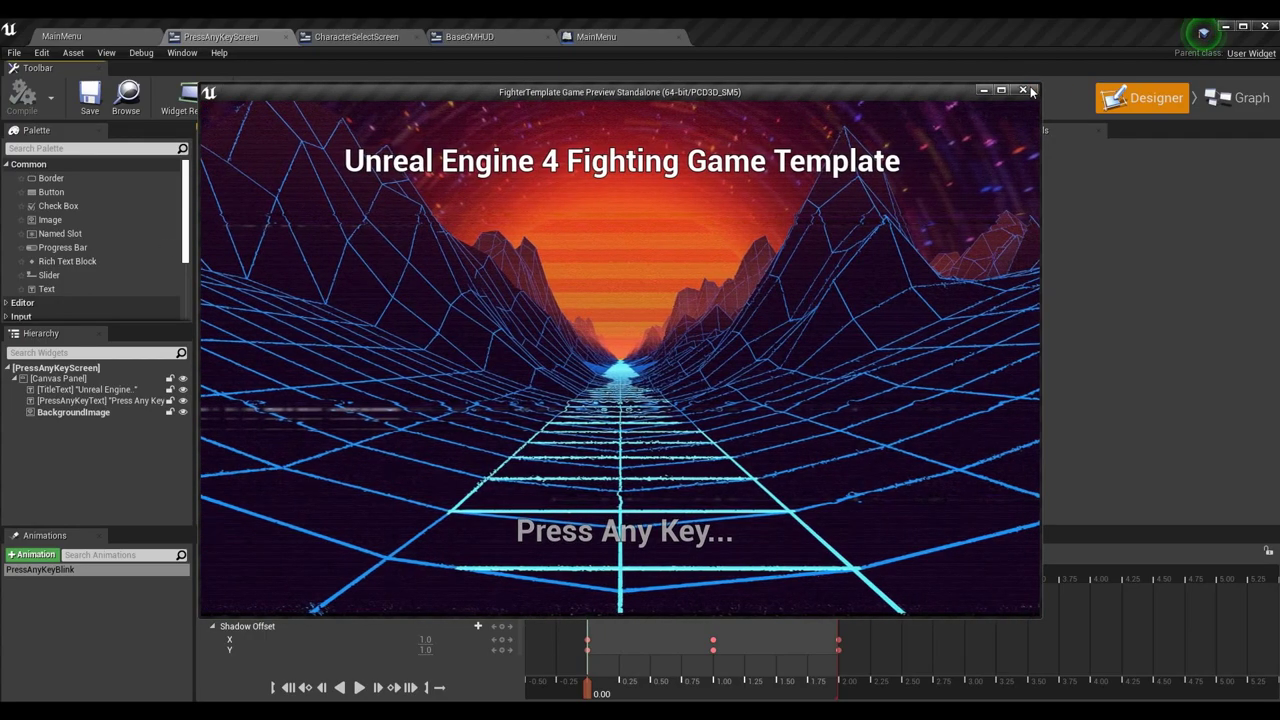
click(1024, 90)
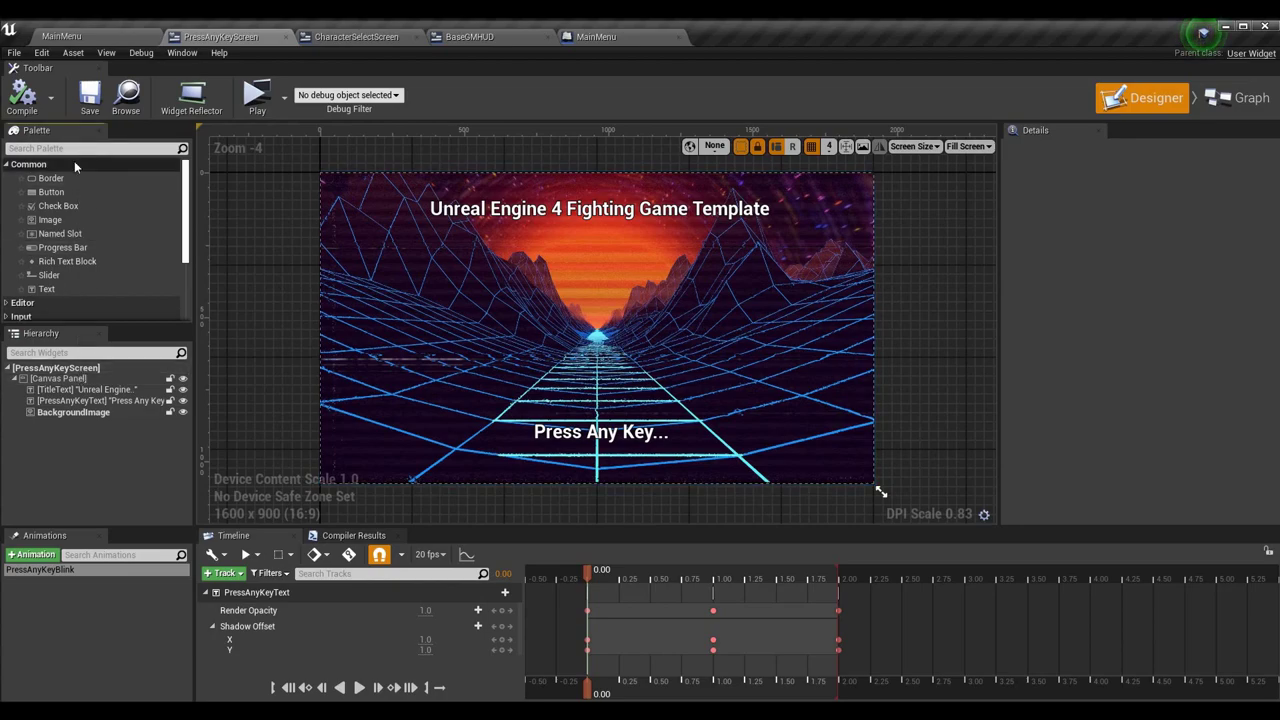
- Wrap the Canvas Panel with a Scale Box, select the Scale Box in the hierarchy, and compile the widget
text(scale)
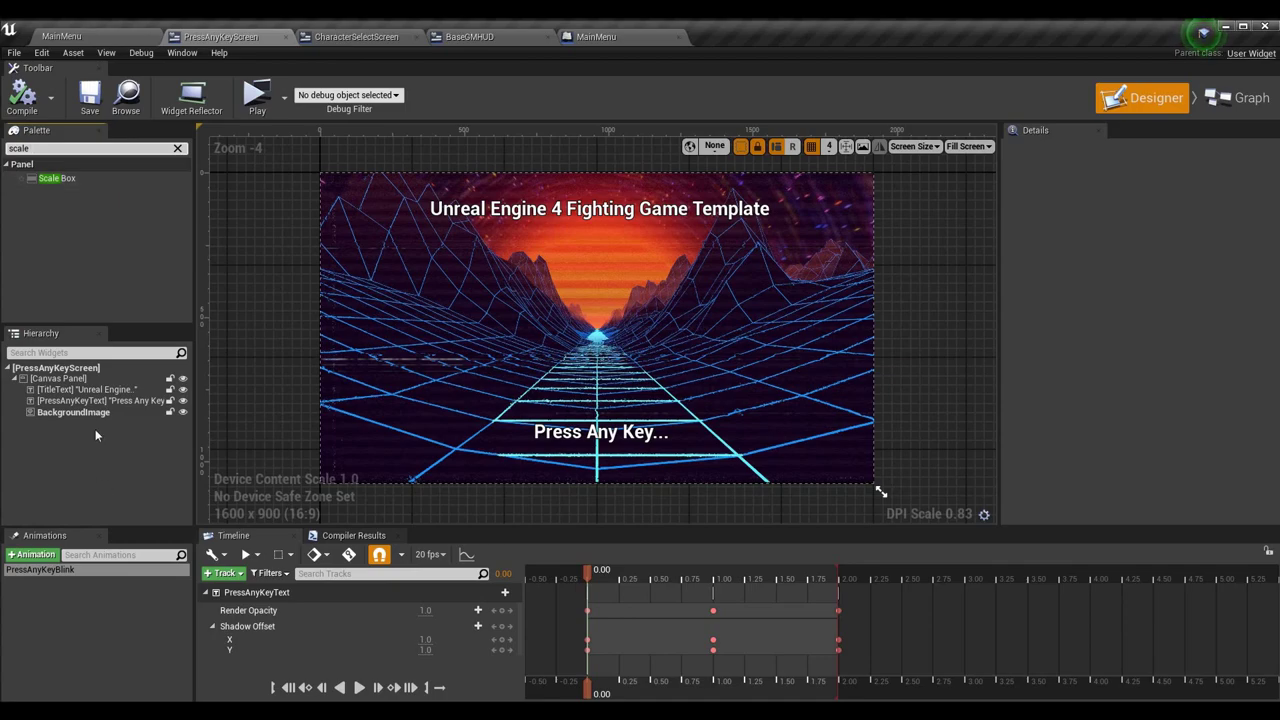
key(Escape)
click(66, 379)
right_click(66, 379)
mouse_move(157, 503)
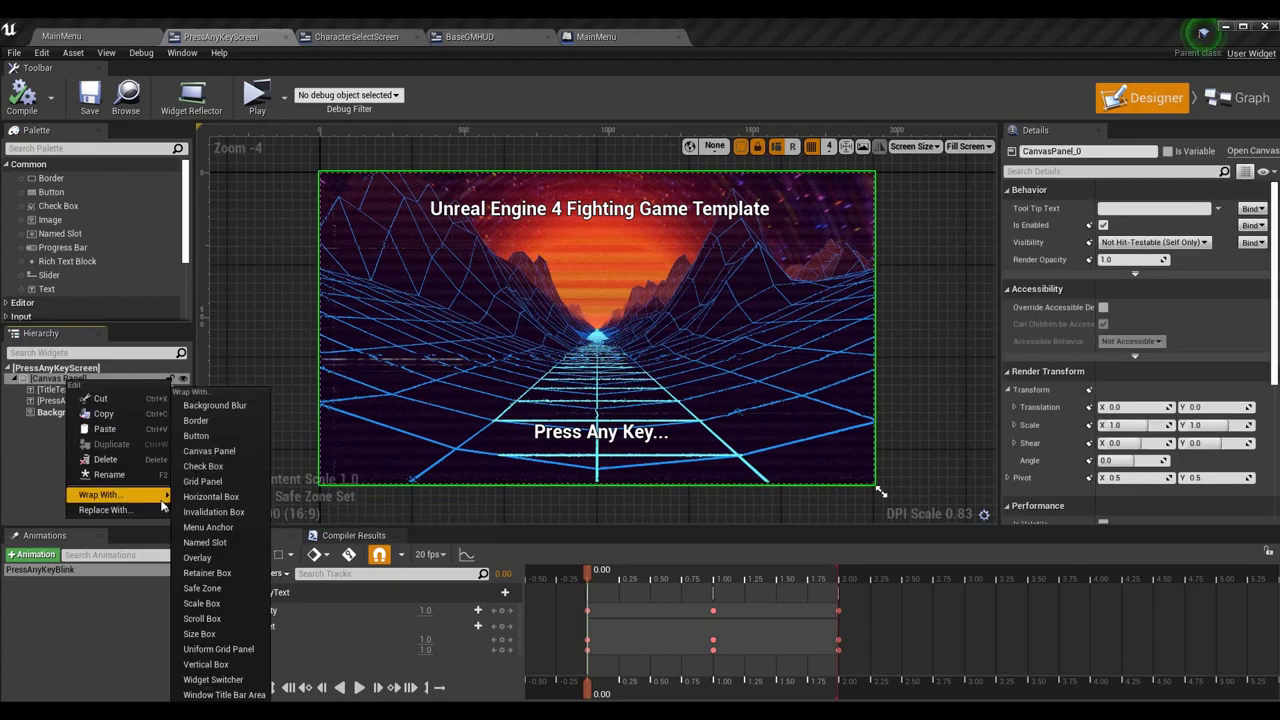
click(217, 697)
click(228, 606)
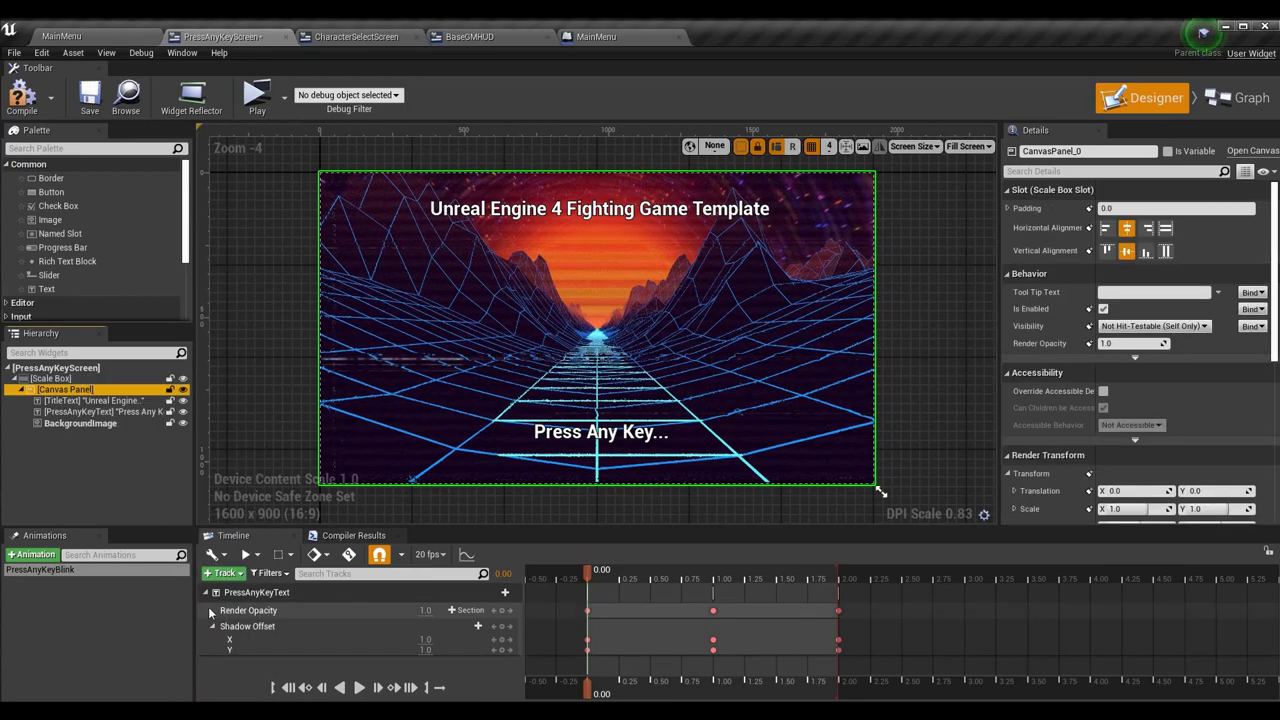
click(115, 379)
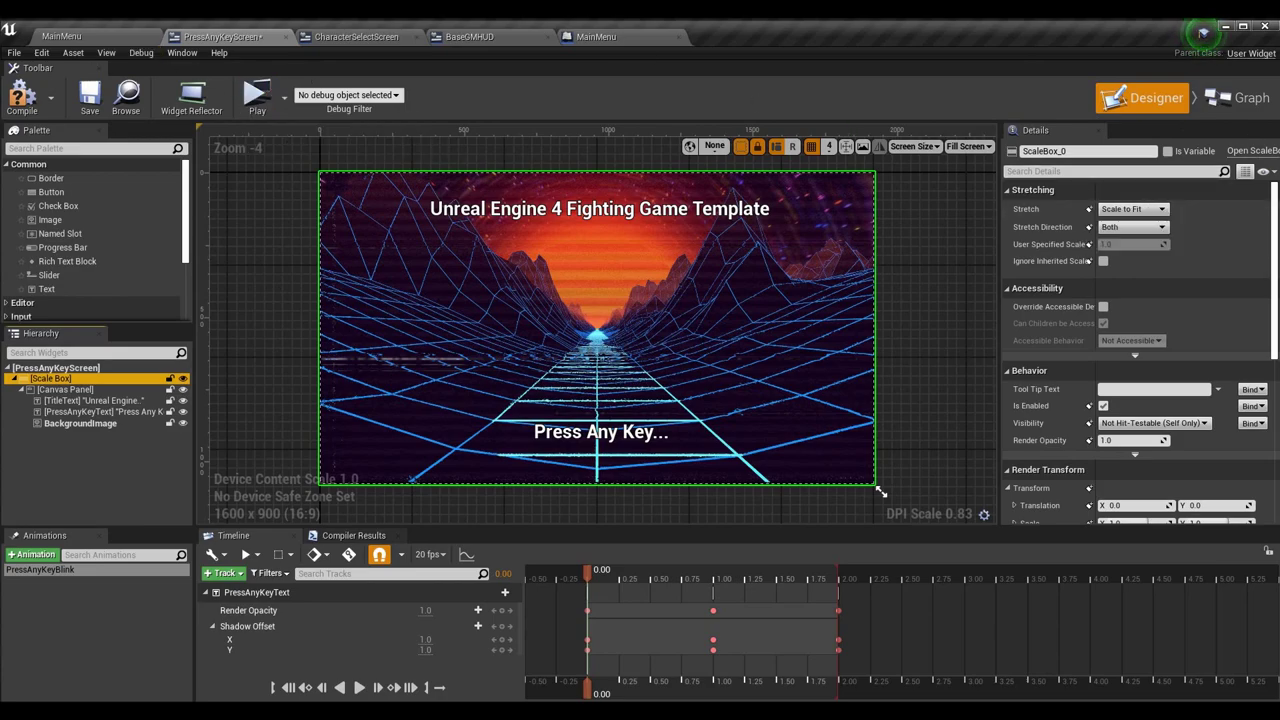
click(22, 95)
- Test the Scale Box in a game preview by resizing the window from very narrow to extra wide, and stop the preview
click(258, 100)
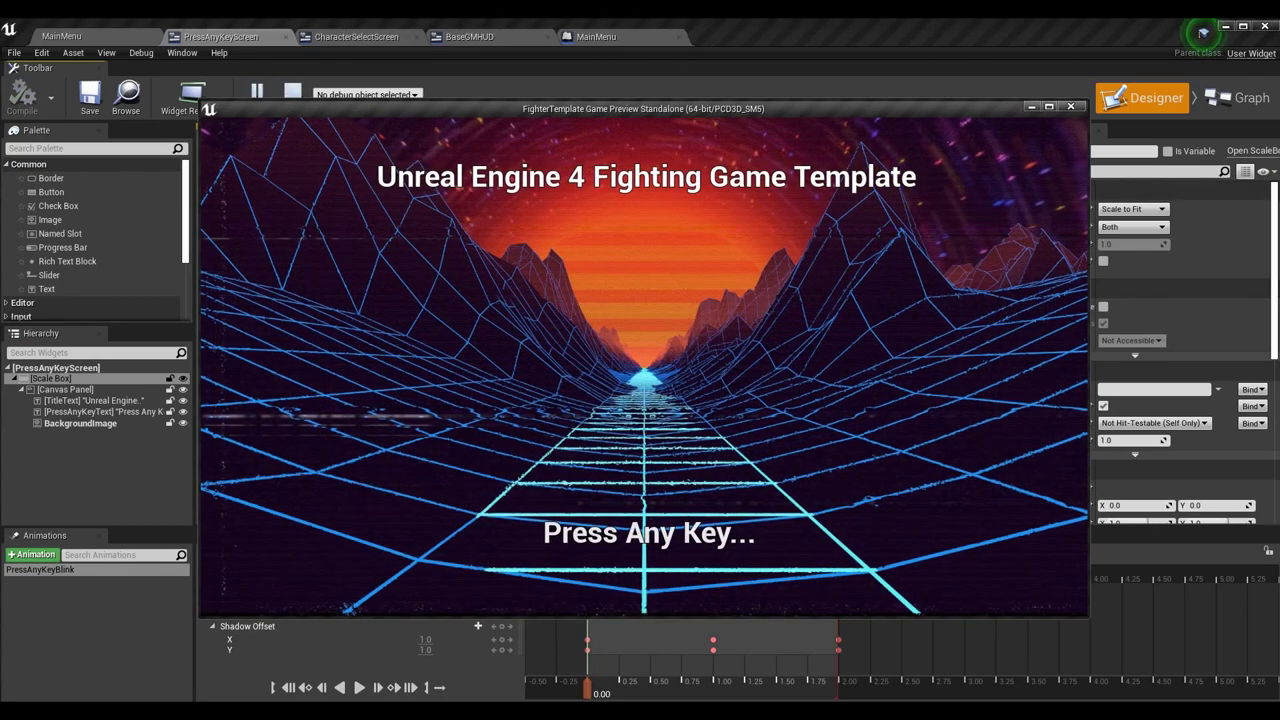
drag(1090, 321, 588, 375)
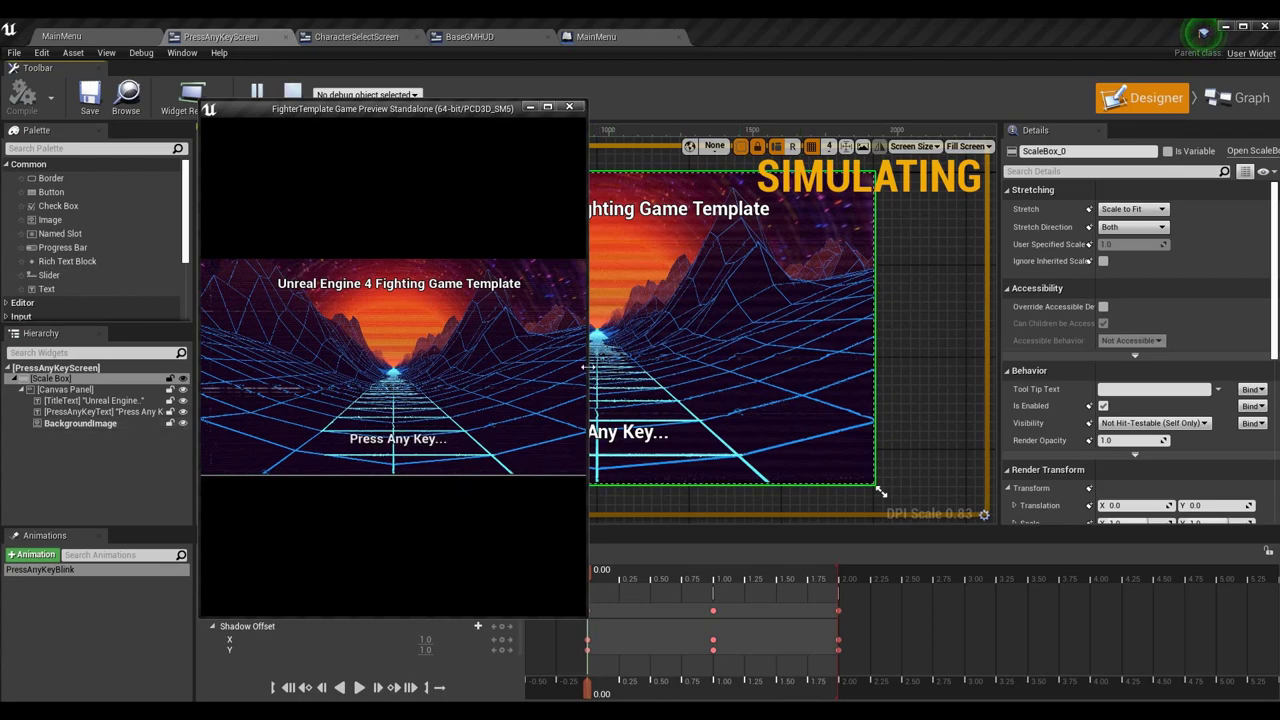
drag(586, 367, 564, 371)
drag(486, 399, 432, 382)
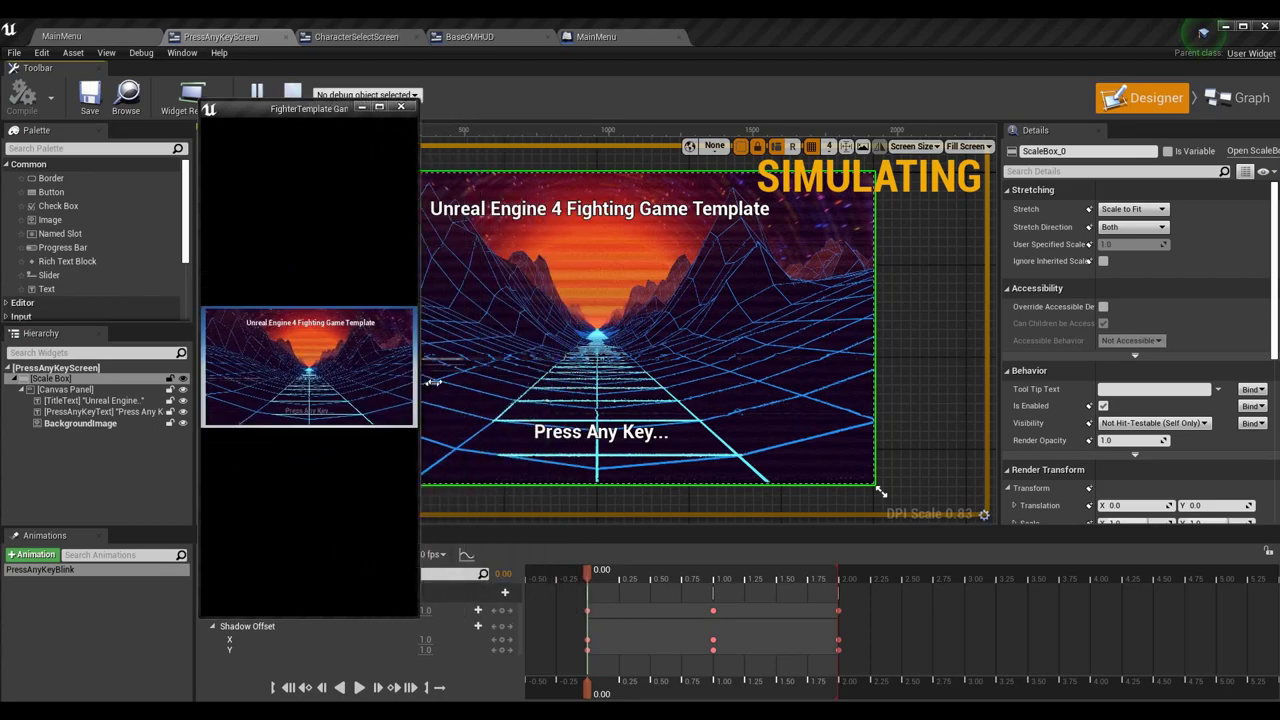
drag(505, 367, 338, 305)
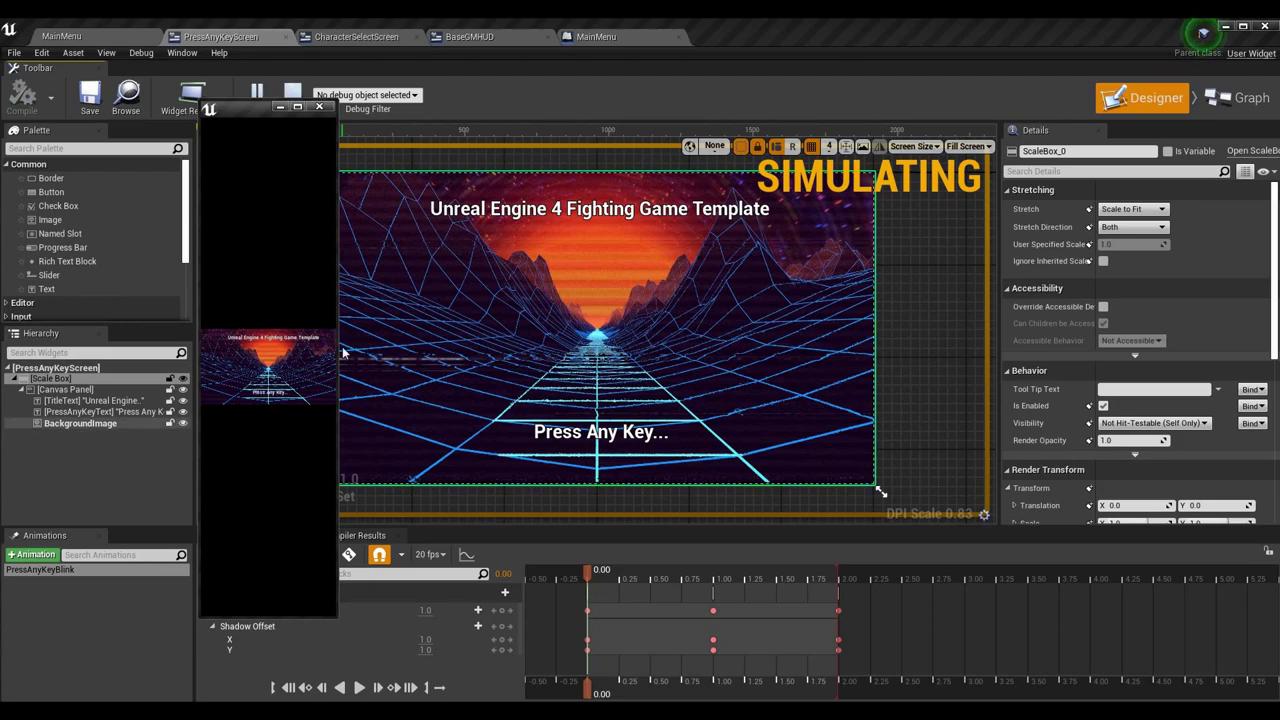
drag(337, 348, 1192, 335)
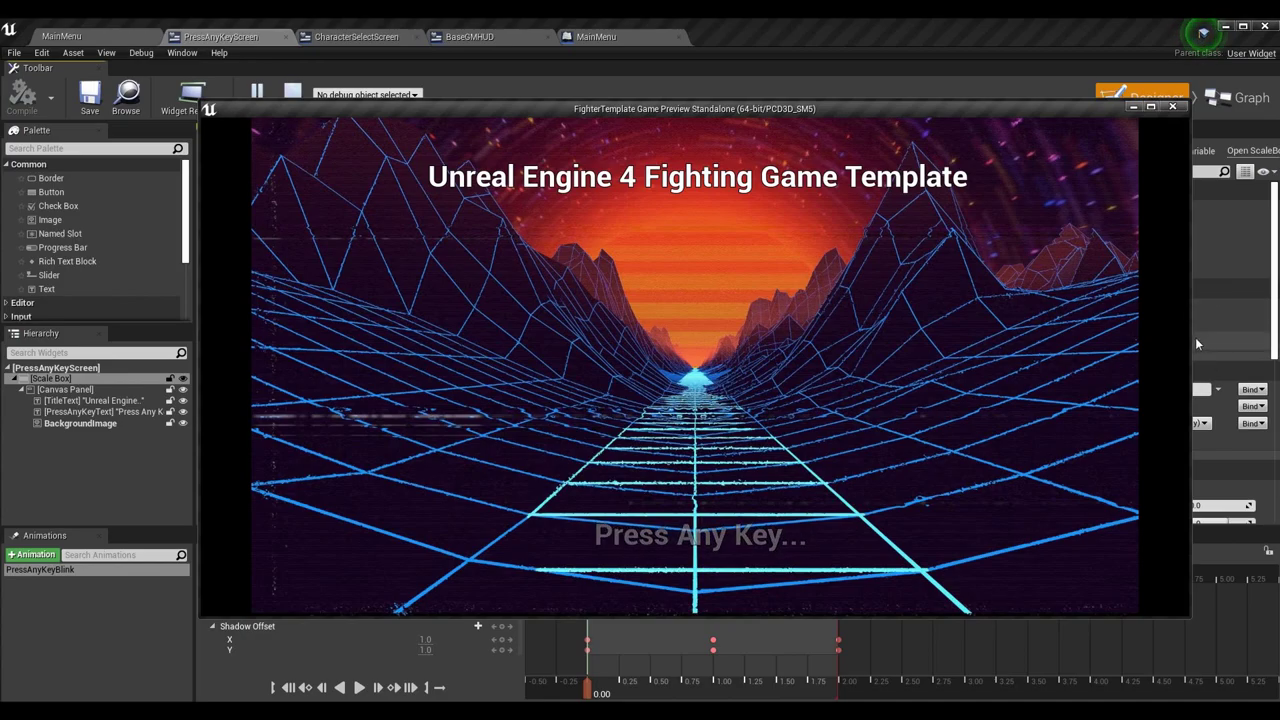
drag(1190, 338, 1222, 355)
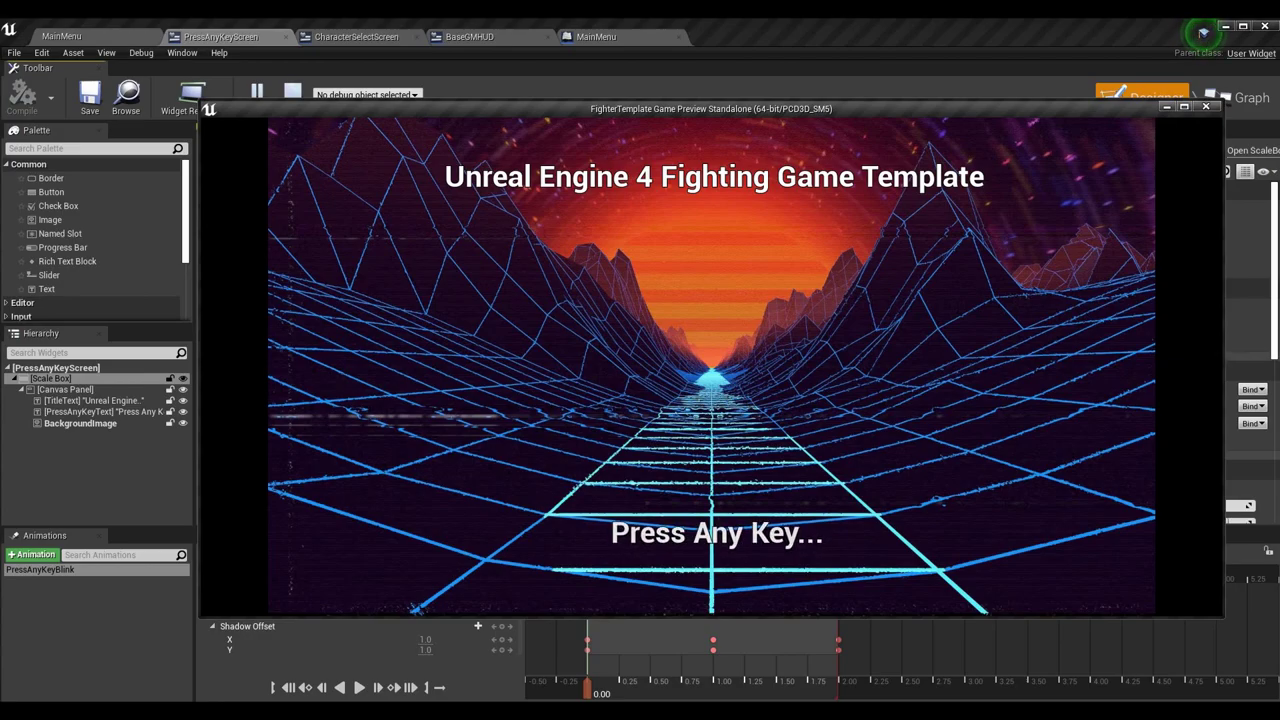
key(Escape)
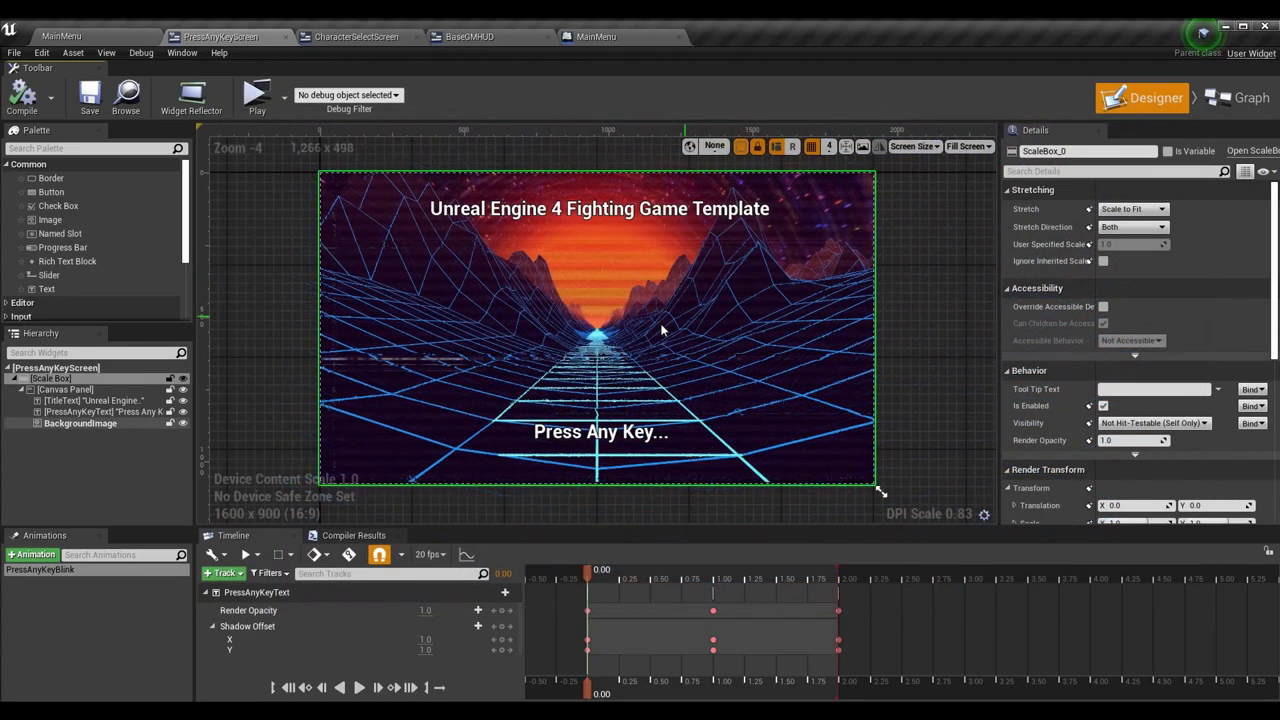
- Start a game preview and proceed through the Press Any Key screen and main menu to character selection
click(269, 92)
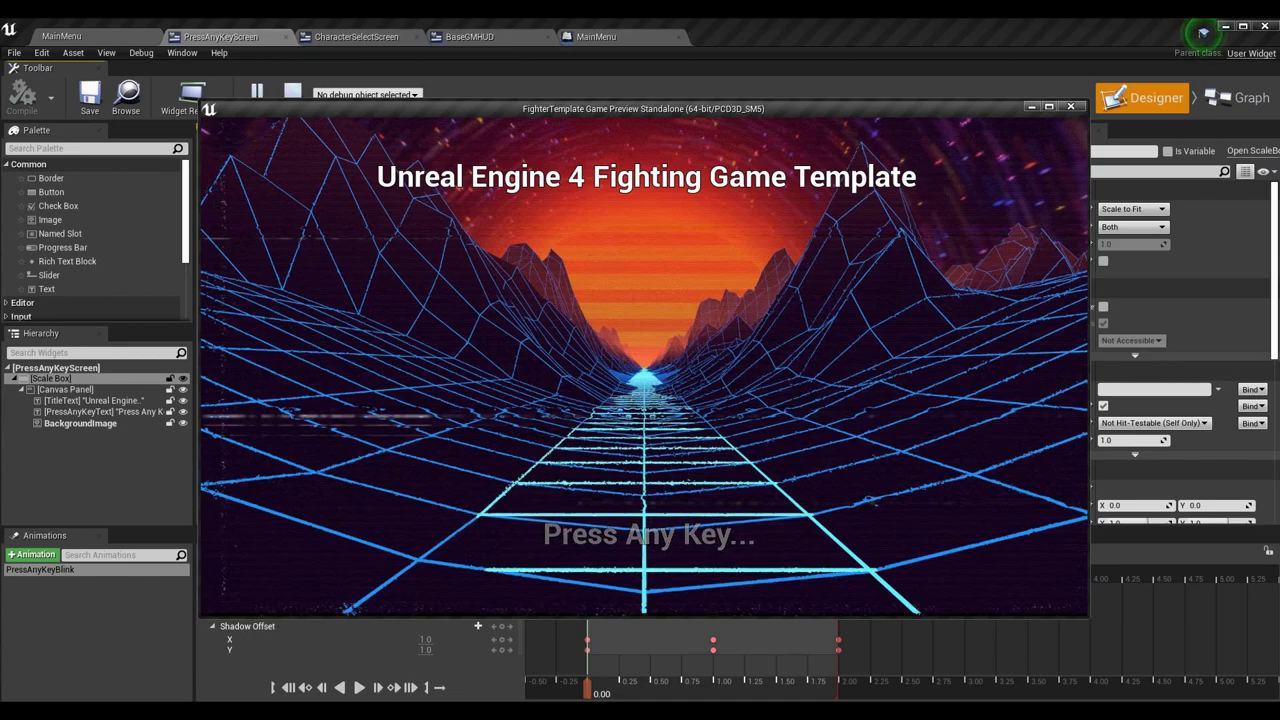
key(Return)
key(Down)
key(Down)
key(Return)
- Choose the Mutant for both fighters and continue to stage selection
key(Right)
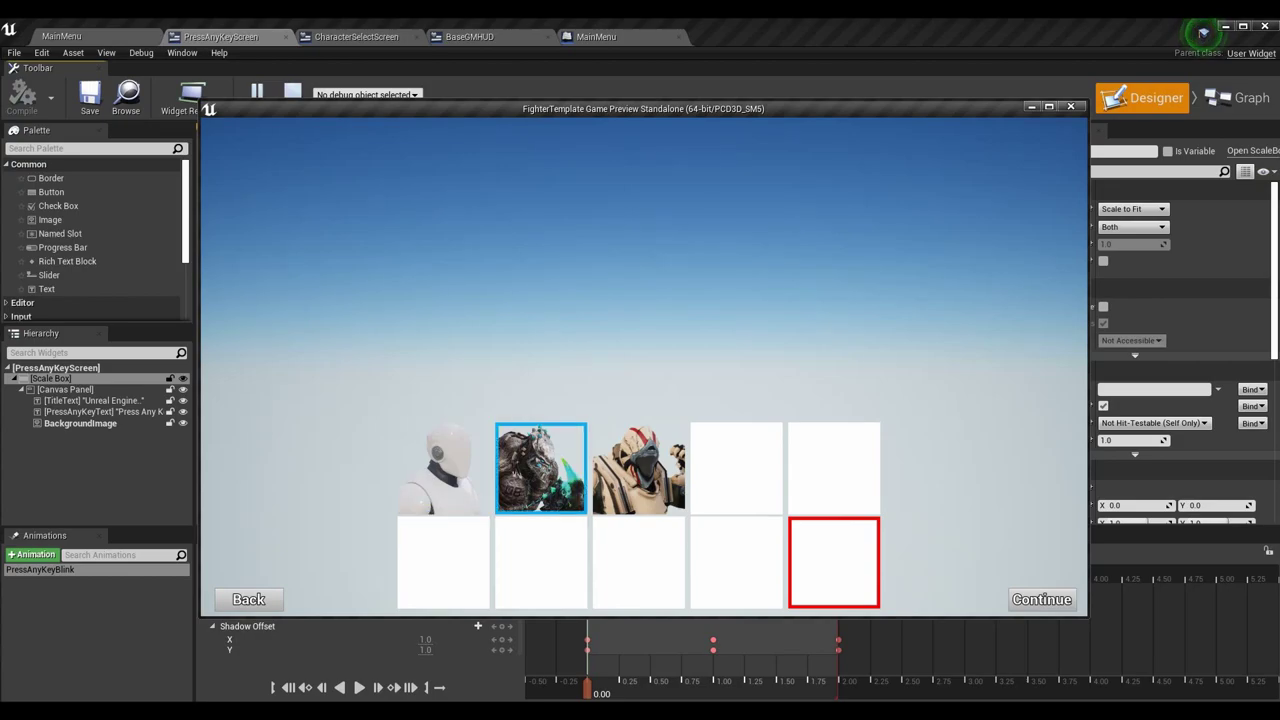
key(Return)
key(Left)
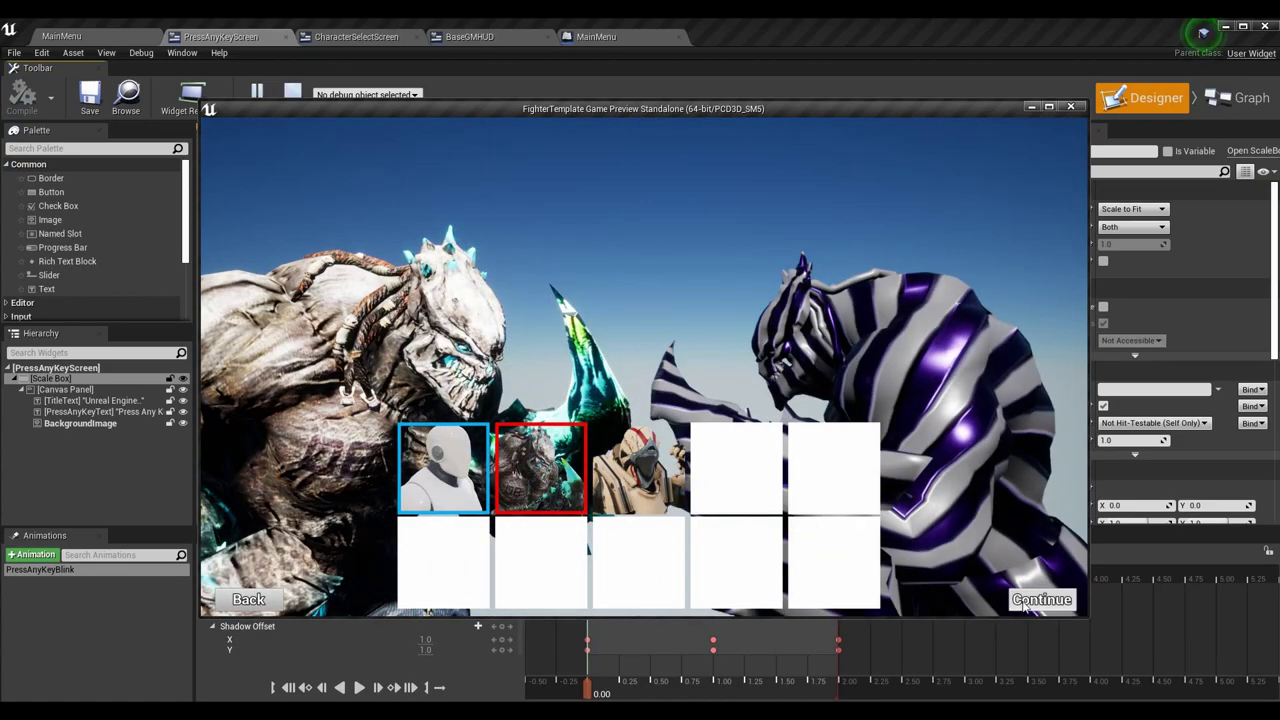
key(Return)
- Choose the Japanese village stage, third in the upper row, and continue to the match
key(Right)
key(Right)
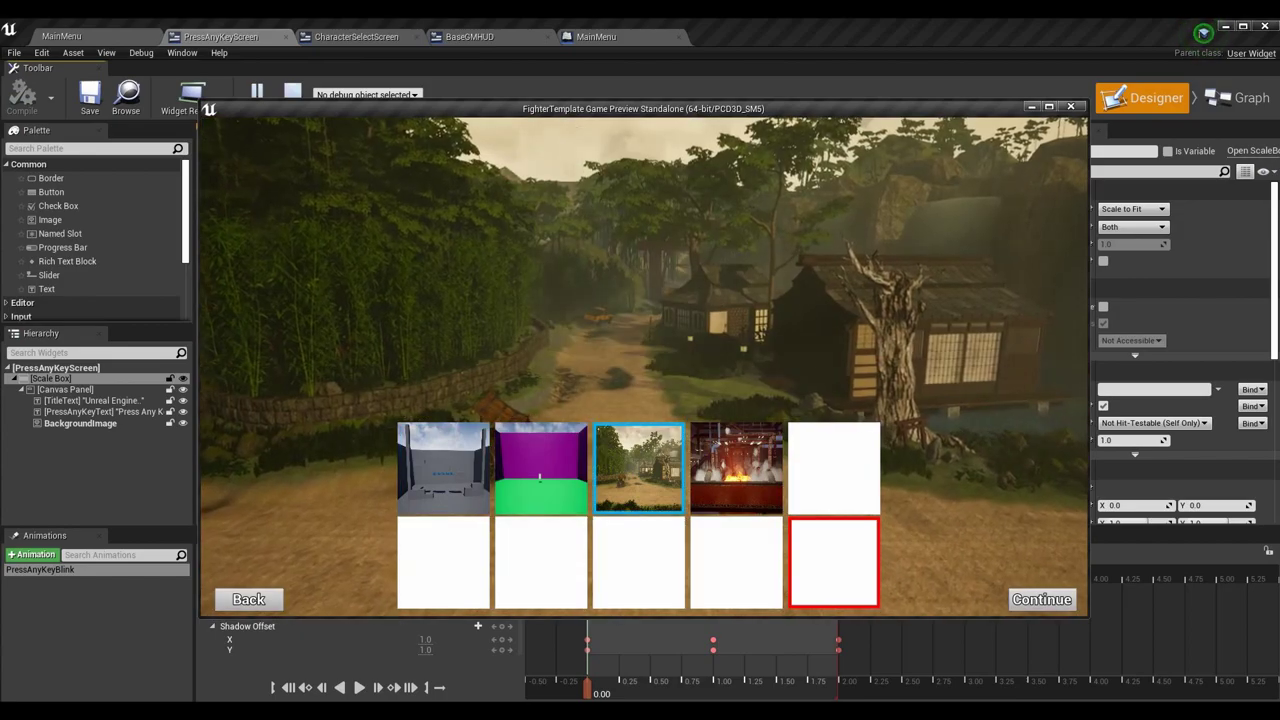
click(1021, 606)
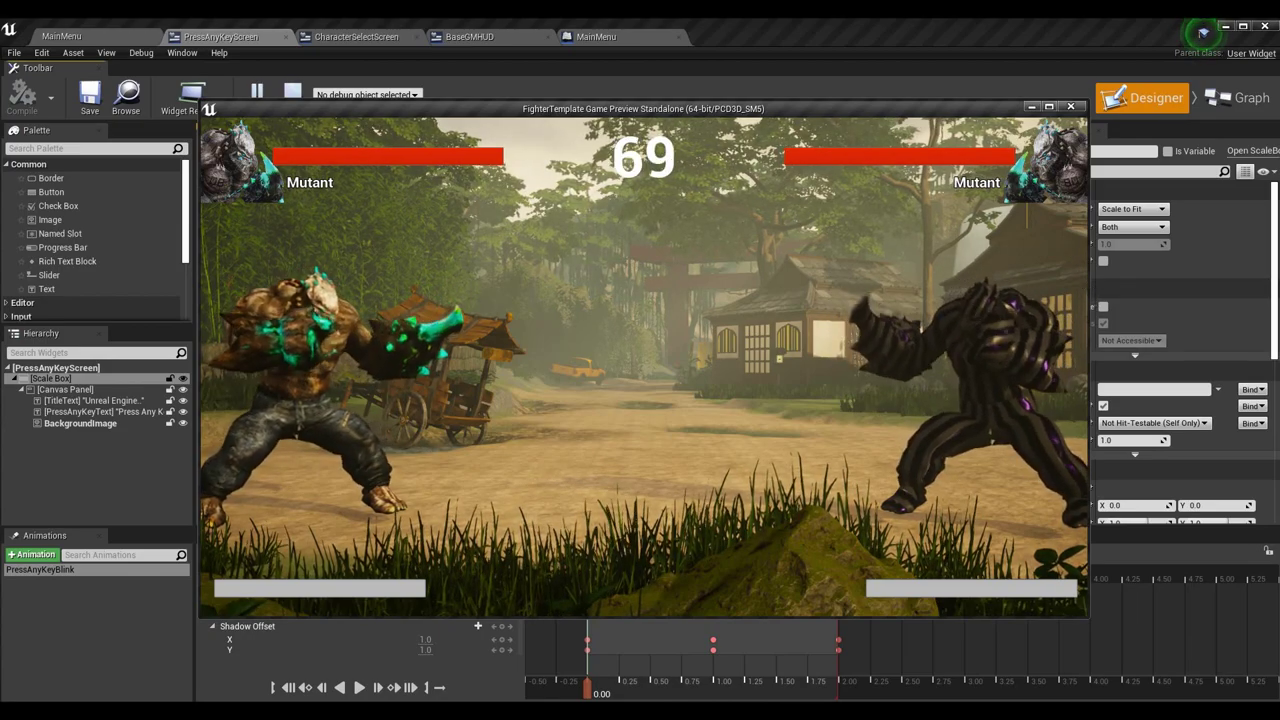
- Advance the first fighter toward the opponent and throw repeated punches with a forward jump to fill the on-screen input list
key(d)
key(d)
key(j)
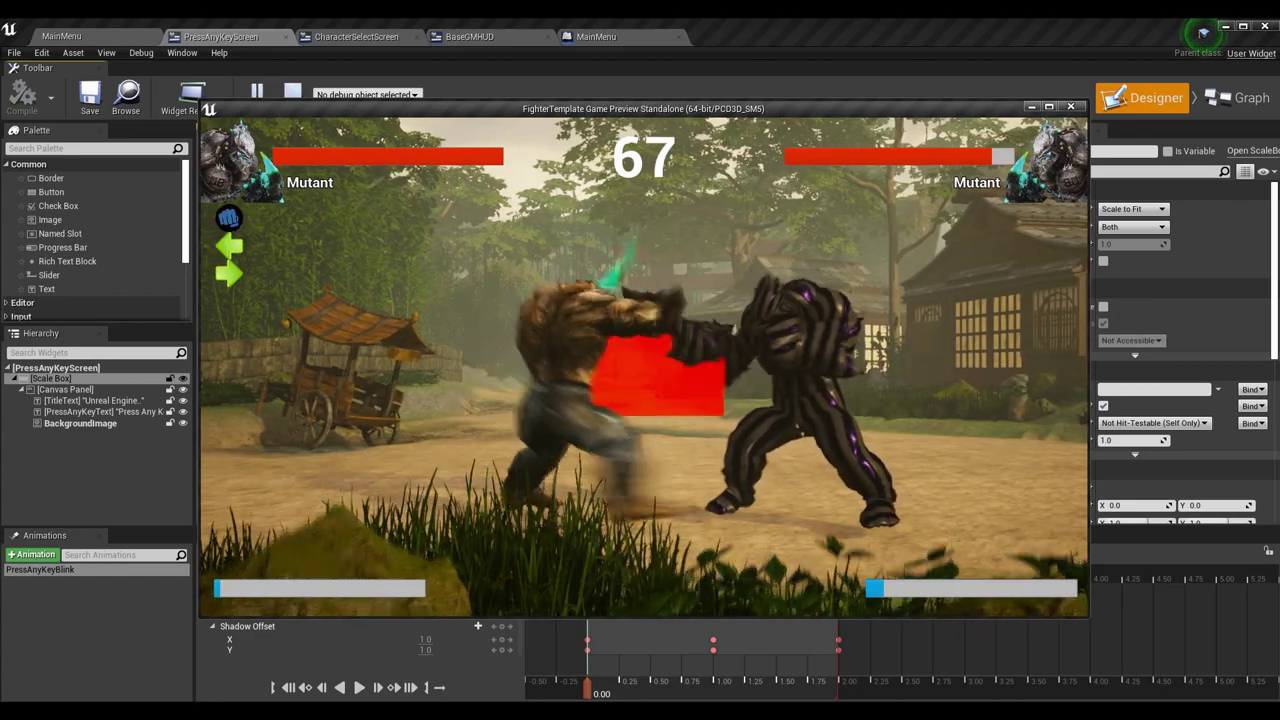
key(d)
key(j)
key(j)
key(j)
key(j)
key(j)
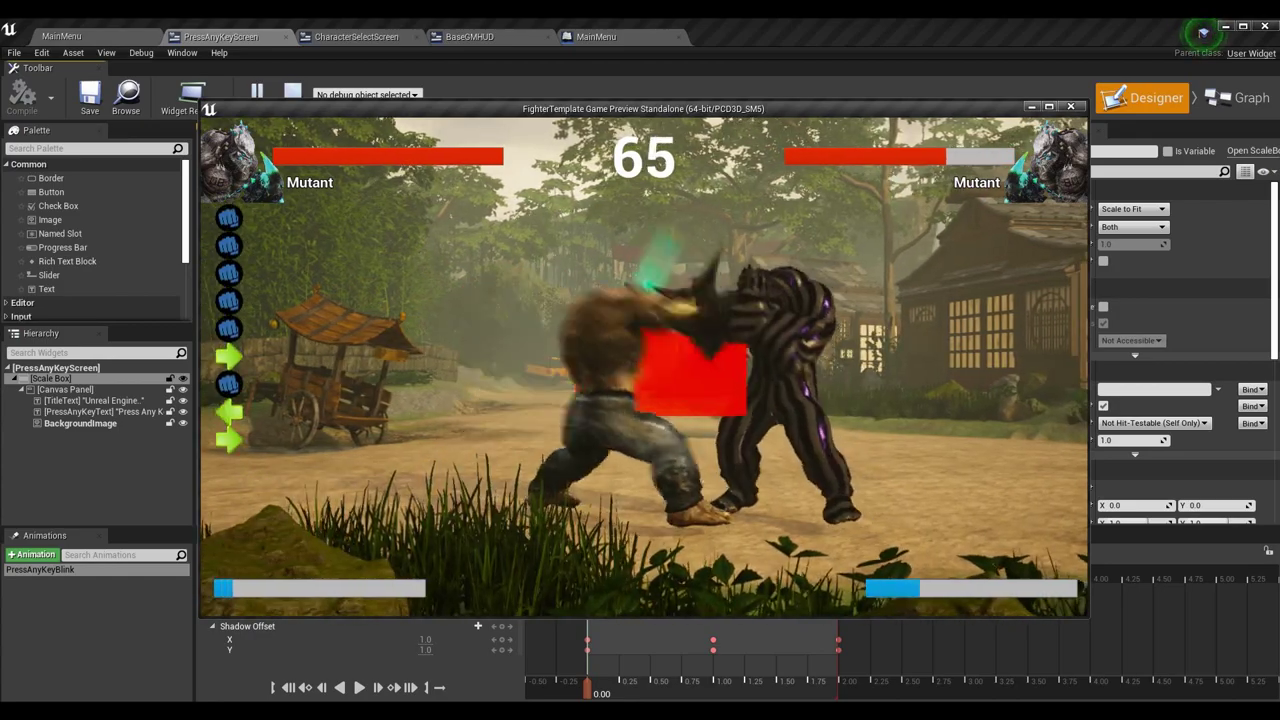
key(d)
key(w)
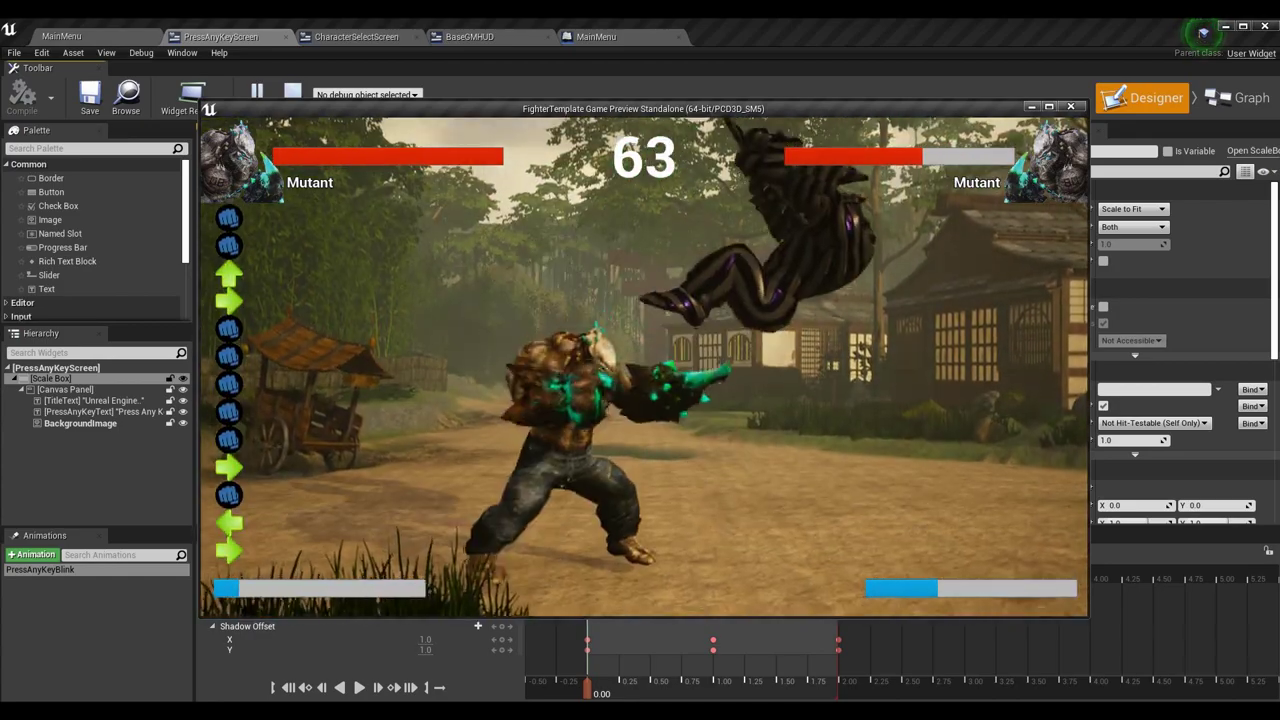
key(j)
key(j)
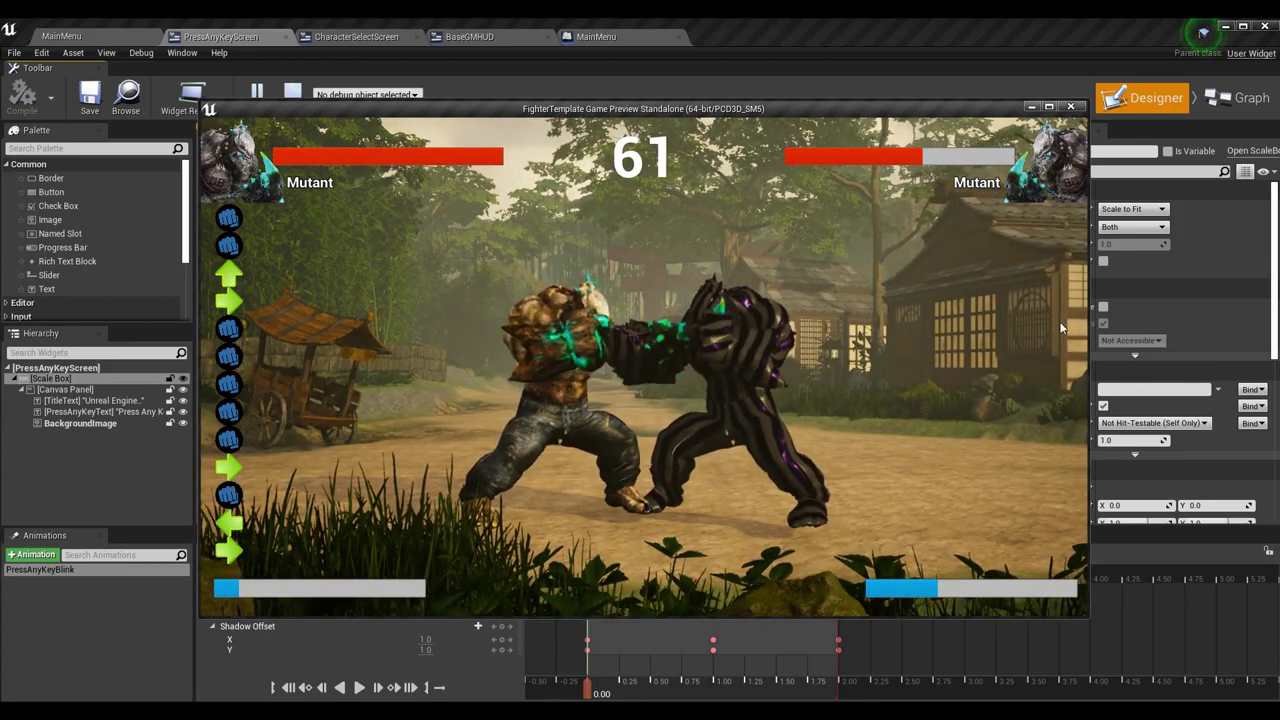
- Test the match HUD by resizing the preview window extra wide, very narrow and back to medium width, and close the preview
drag(1089, 286, 1267, 281)
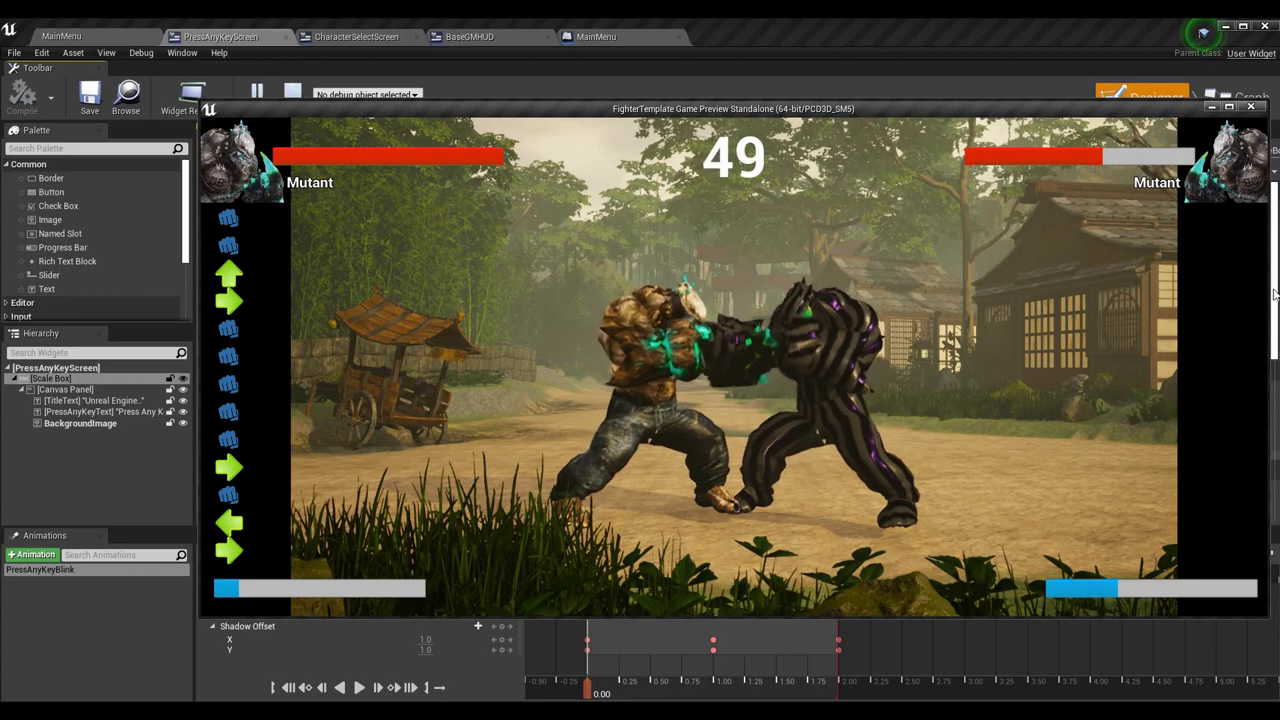
drag(1266, 290, 765, 297)
drag(912, 265, 912, 236)
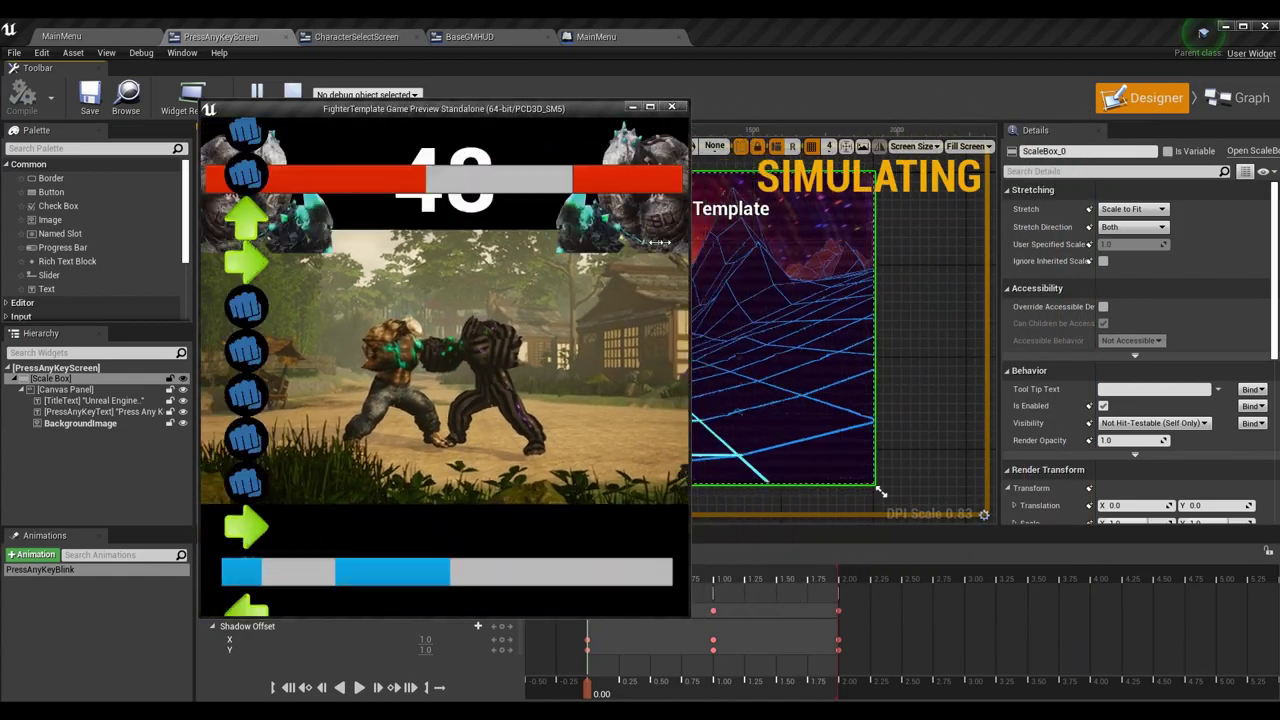
drag(796, 220, 1010, 143)
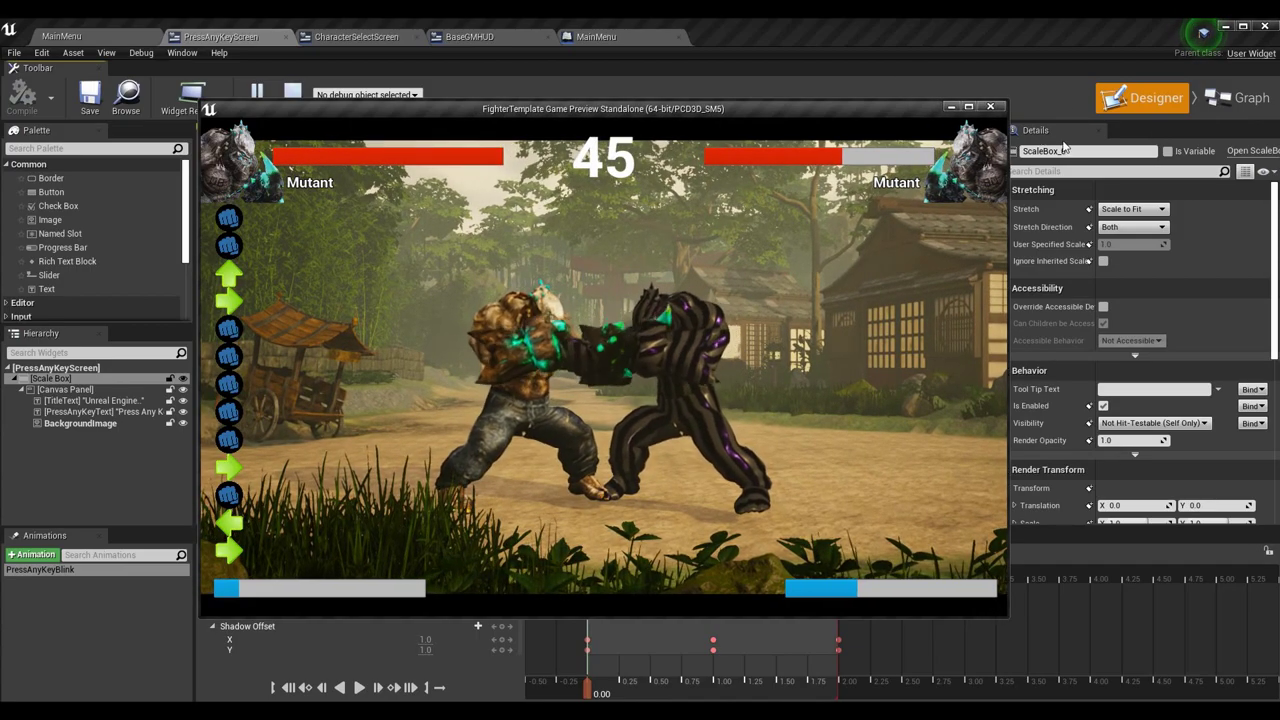
click(991, 107)
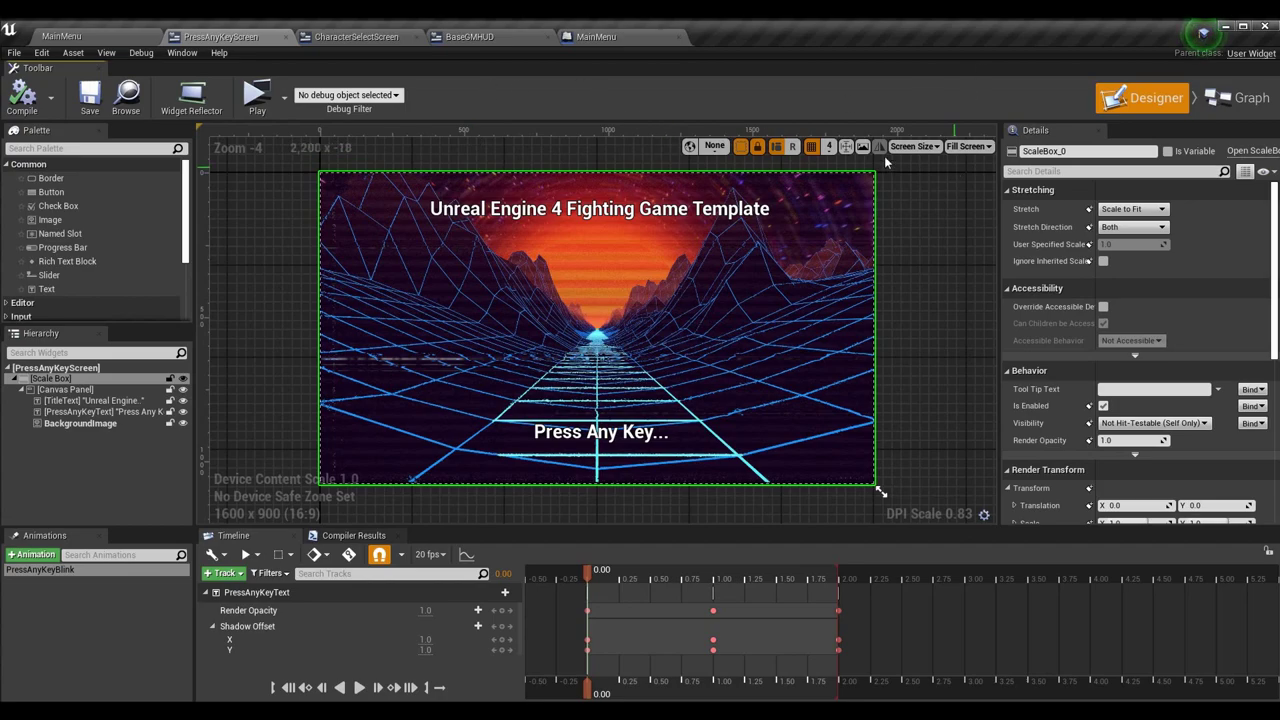
- Reset the anchors of P2CharacterImage in the BaseGMHUD widget to their default
click(347, 36)
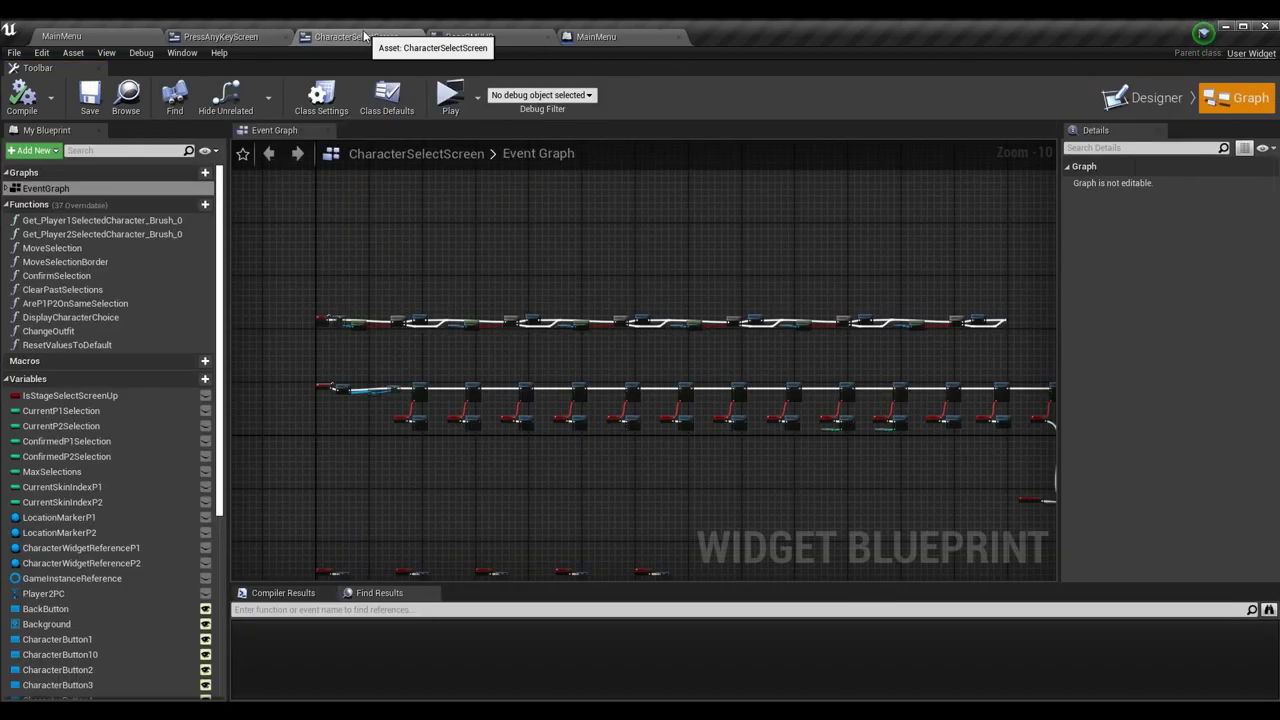
click(580, 37)
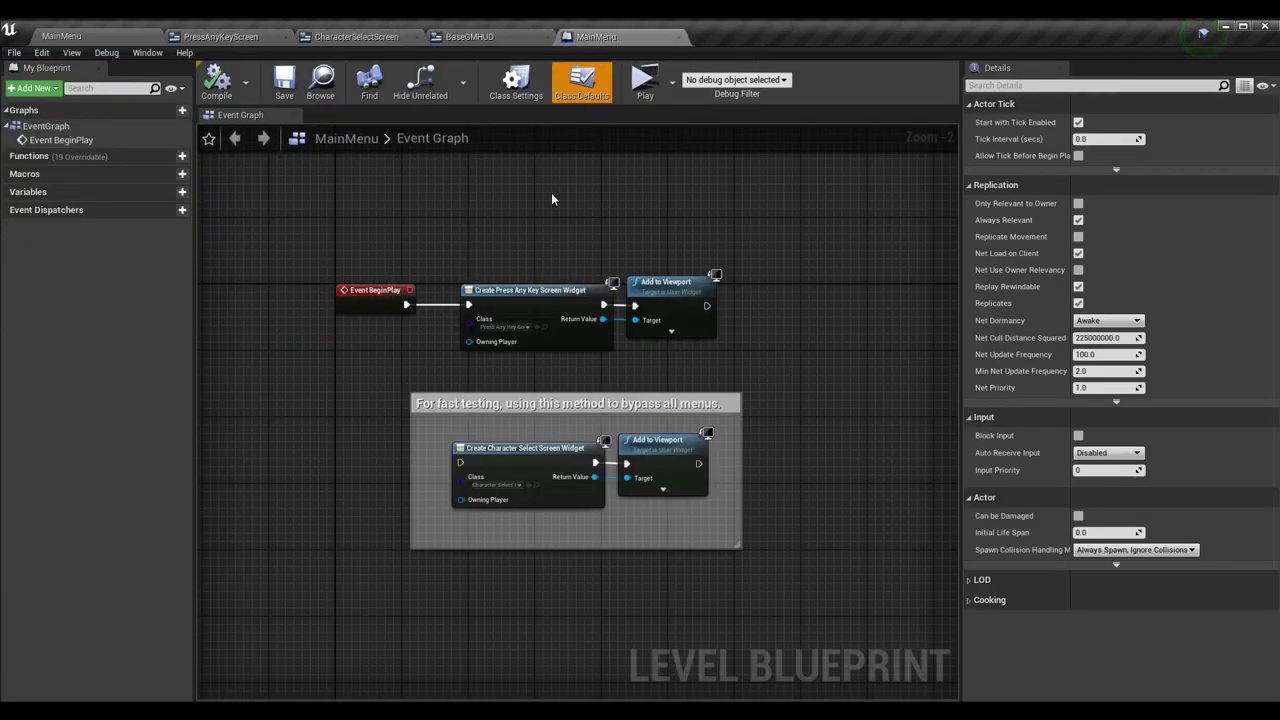
click(472, 40)
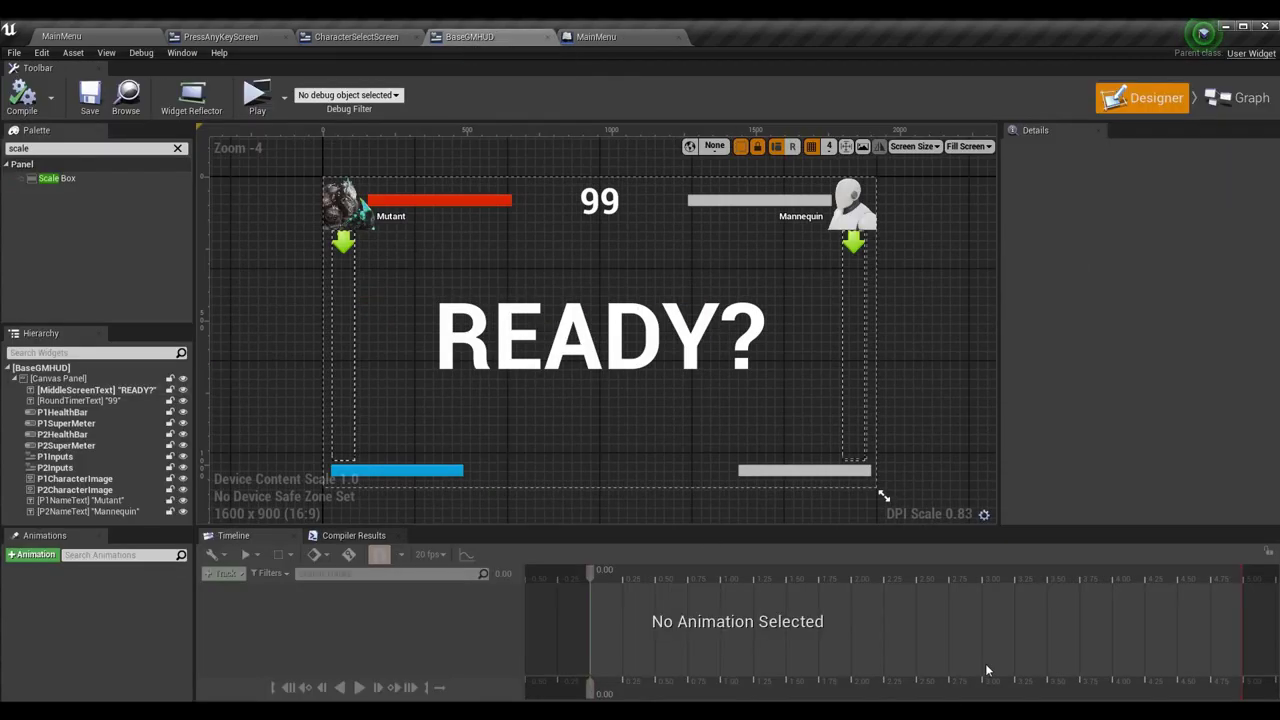
click(845, 190)
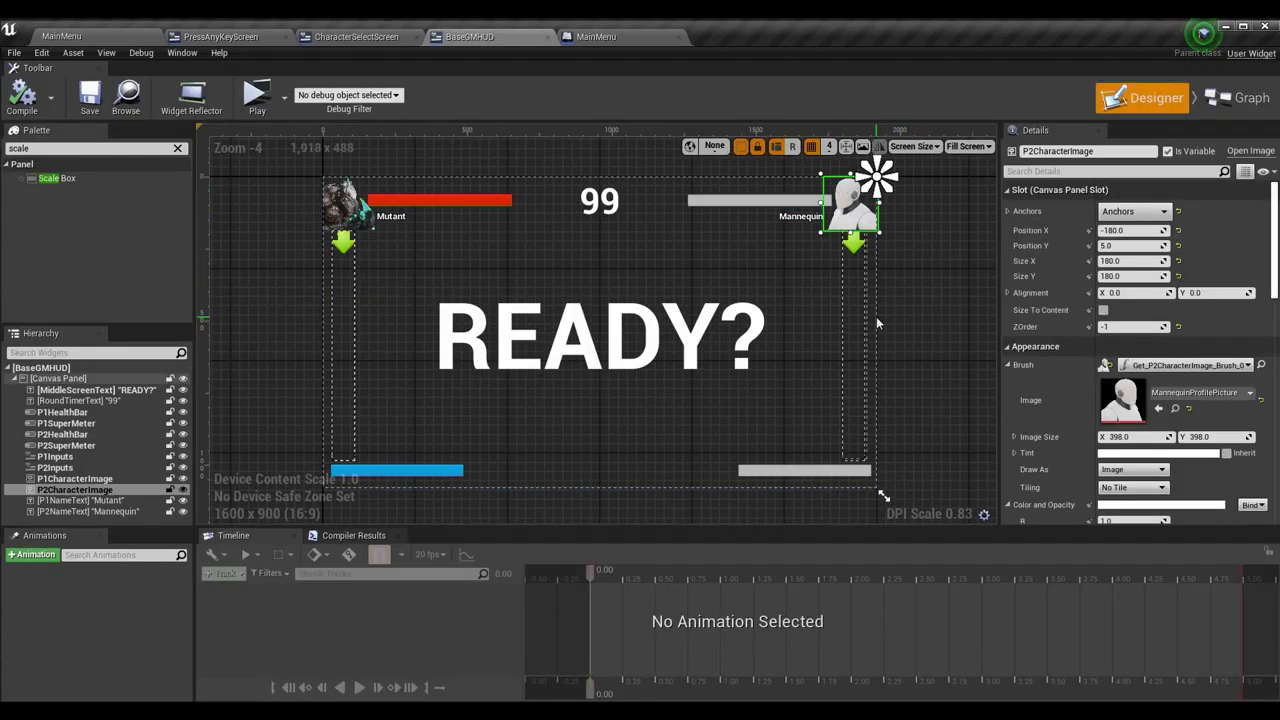
click(1178, 213)
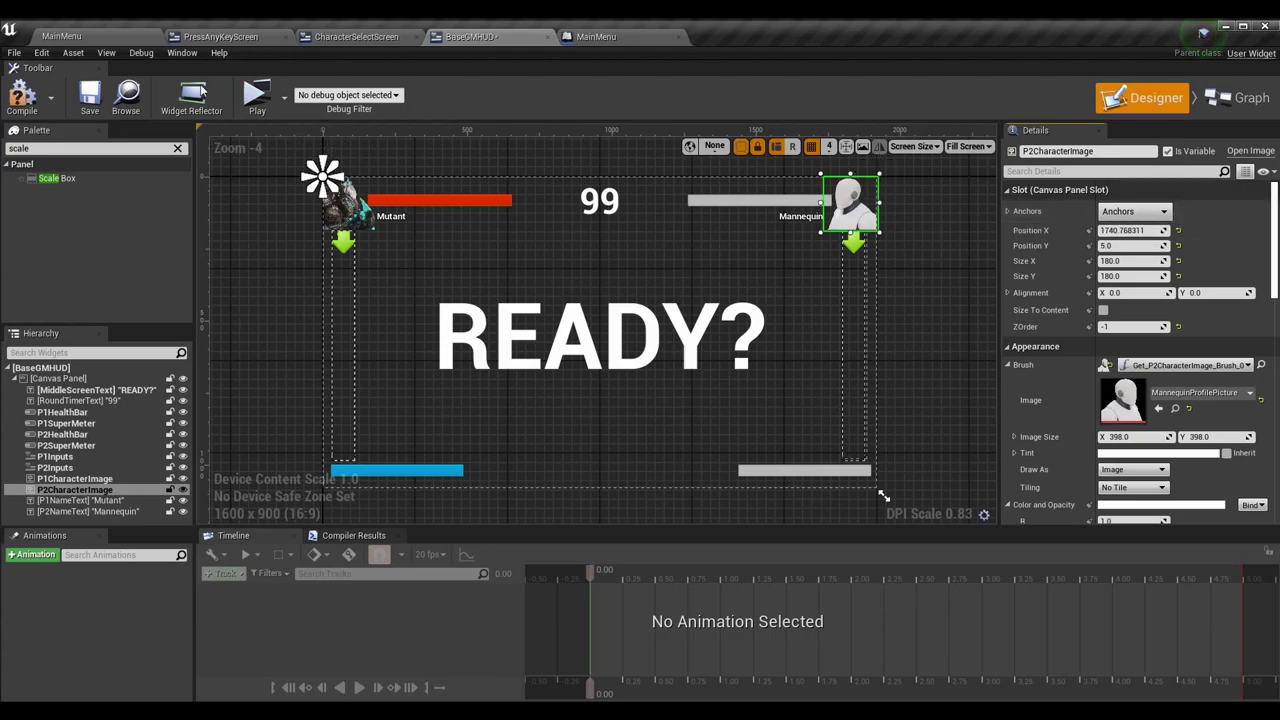
- Connect Event BeginPlay to the Create Character Select Screen Widget node in the MainMenu level blueprint, and compile and save it
click(595, 34)
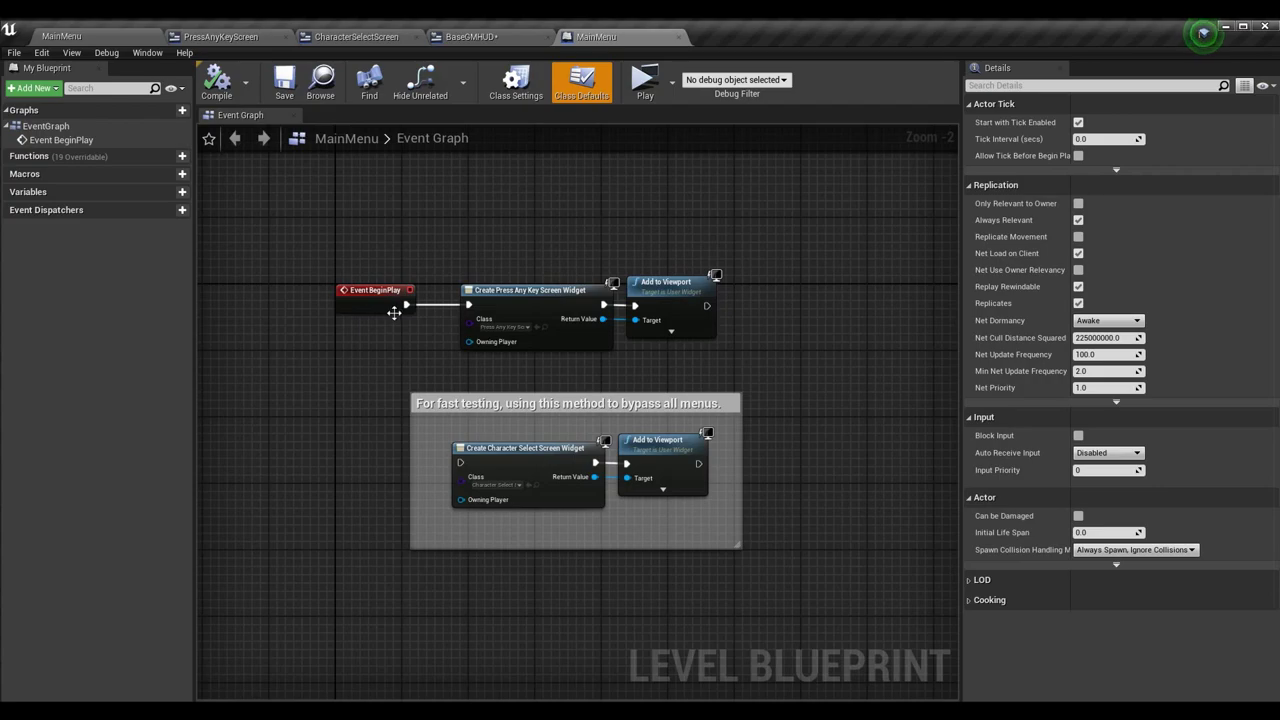
drag(405, 307, 461, 463)
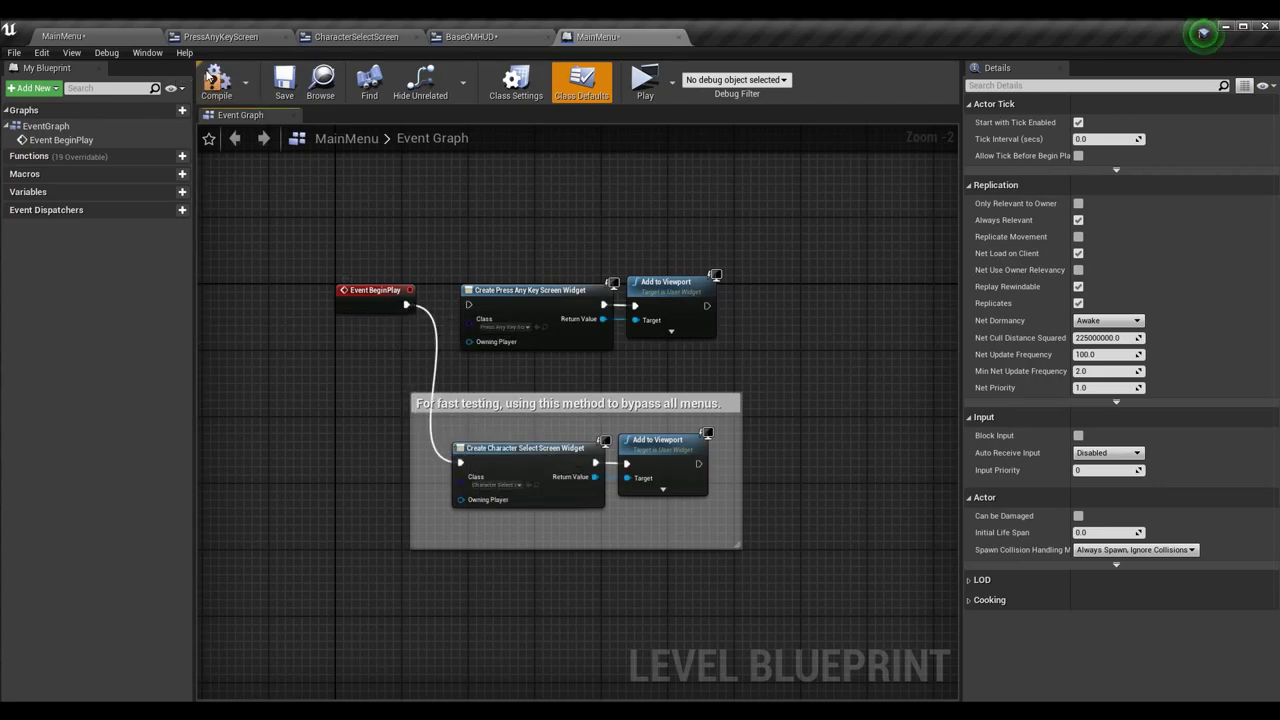
click(215, 80)
click(284, 80)
- Preview BaseGMHUD in a Mutant match on the Side Scroller Template stage, narrow the game window, and stop the preview
click(490, 36)
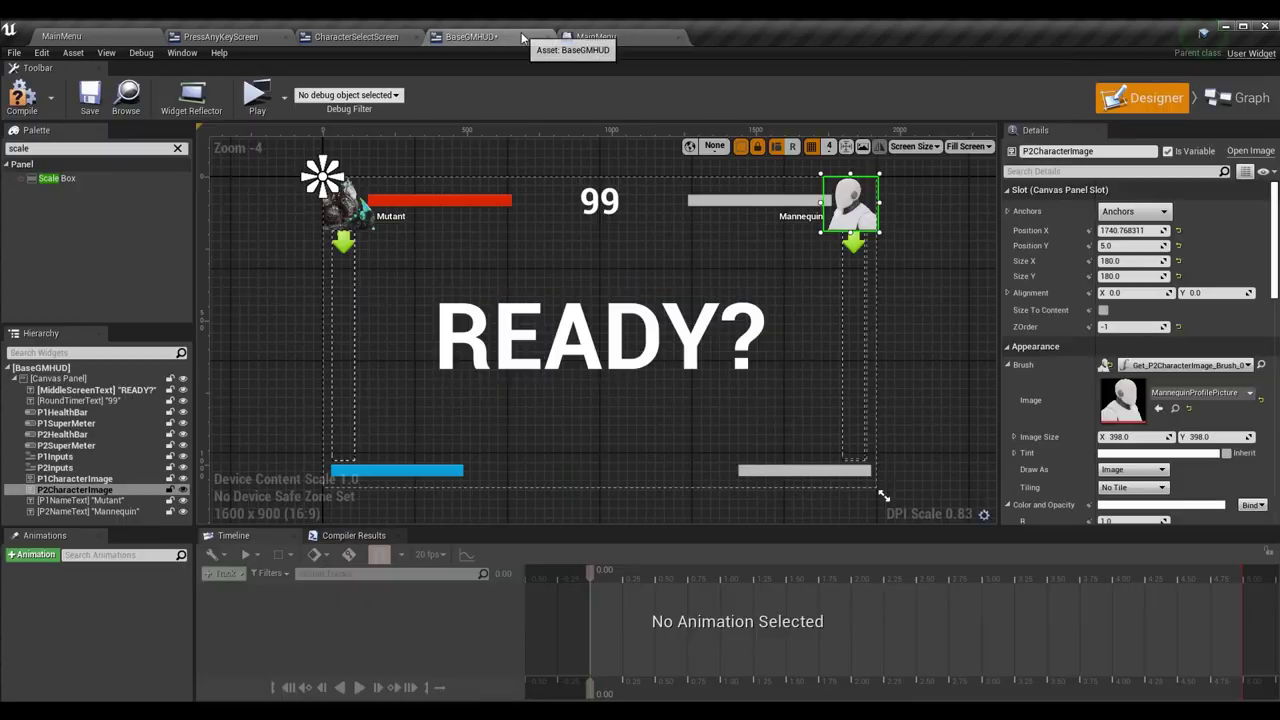
click(260, 95)
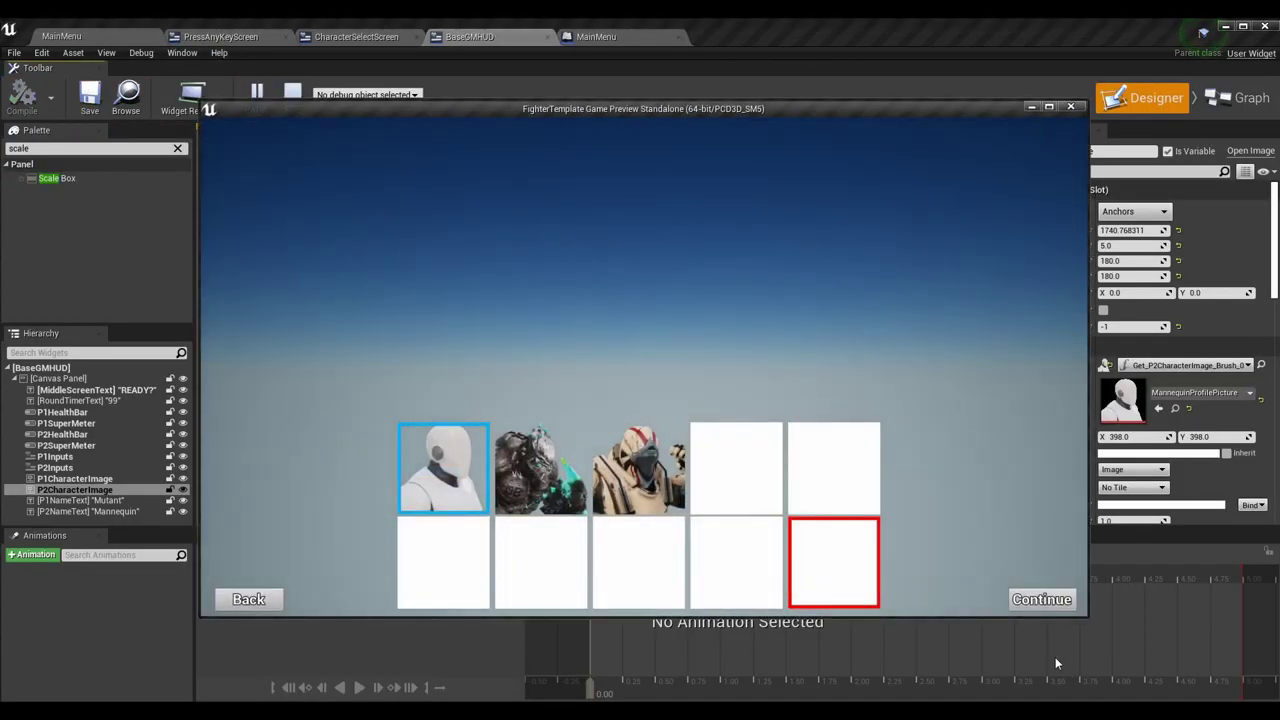
click(1027, 604)
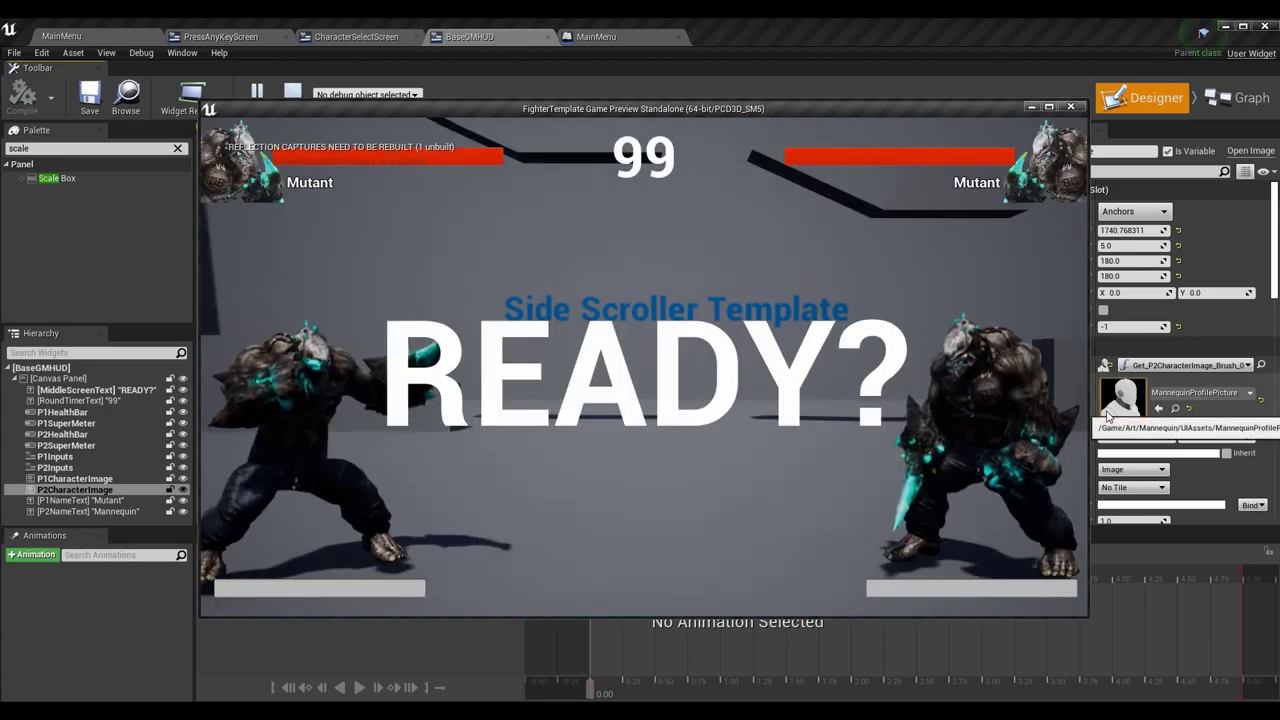
drag(1088, 328, 1085, 247)
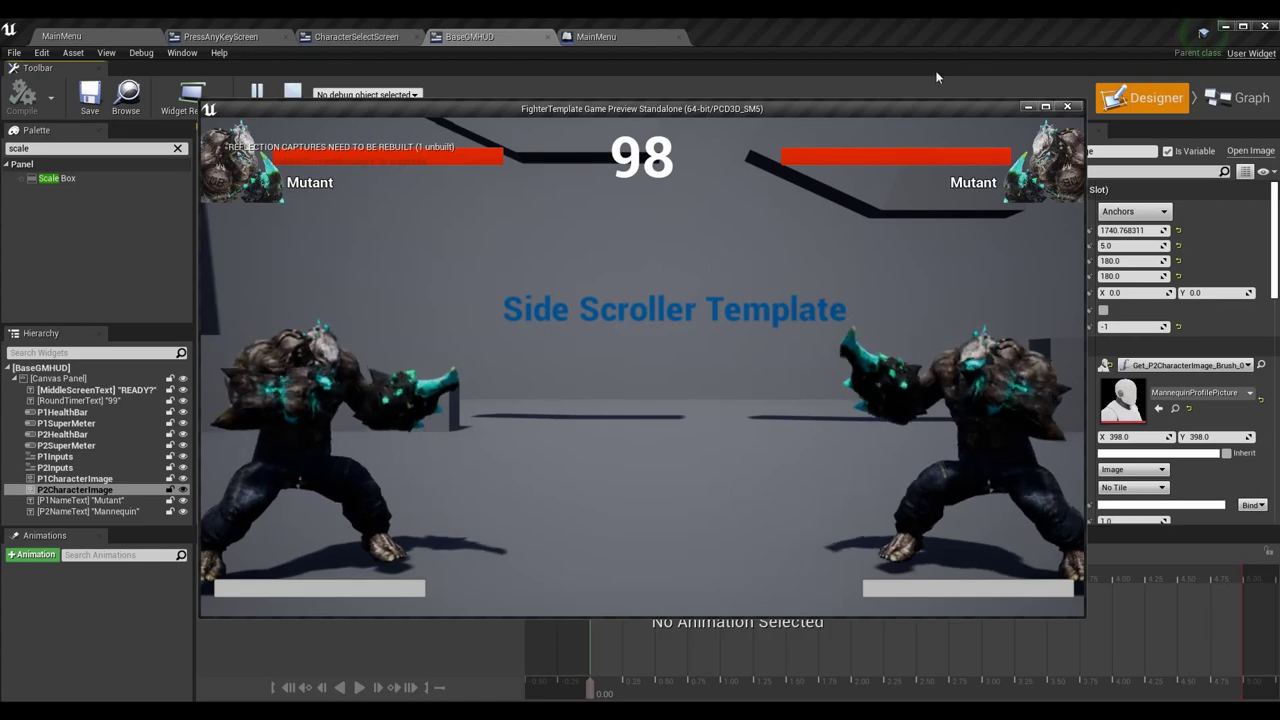
drag(1086, 185, 780, 203)
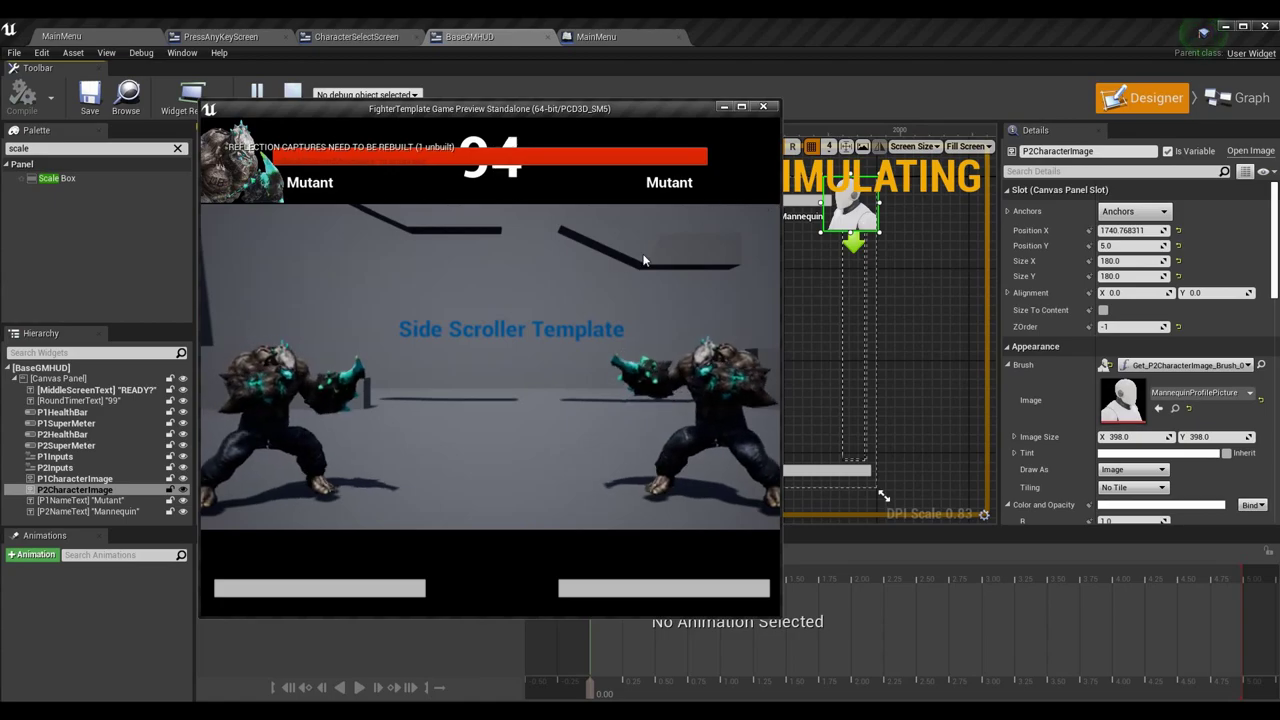
key(Escape)
- Anchor P2CharacterImage to the canvas's top-right corner and compile the BaseGMHUD widget
click(1135, 211)
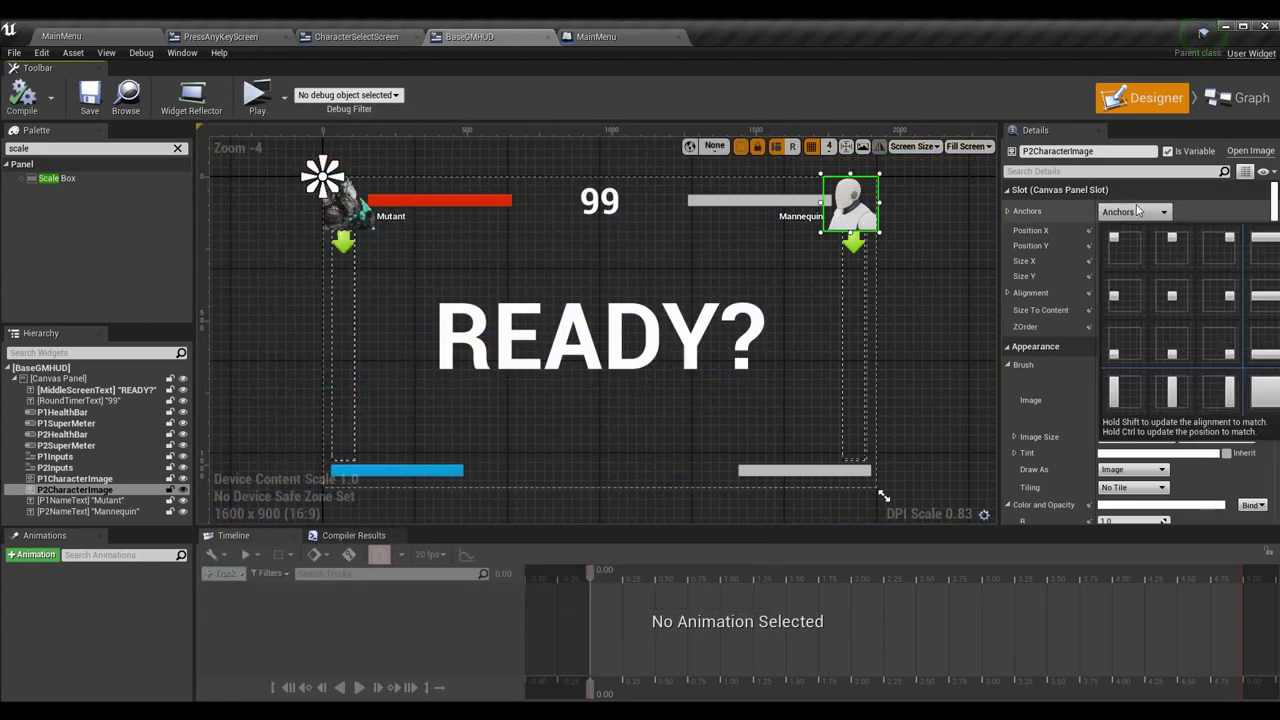
click(1206, 244)
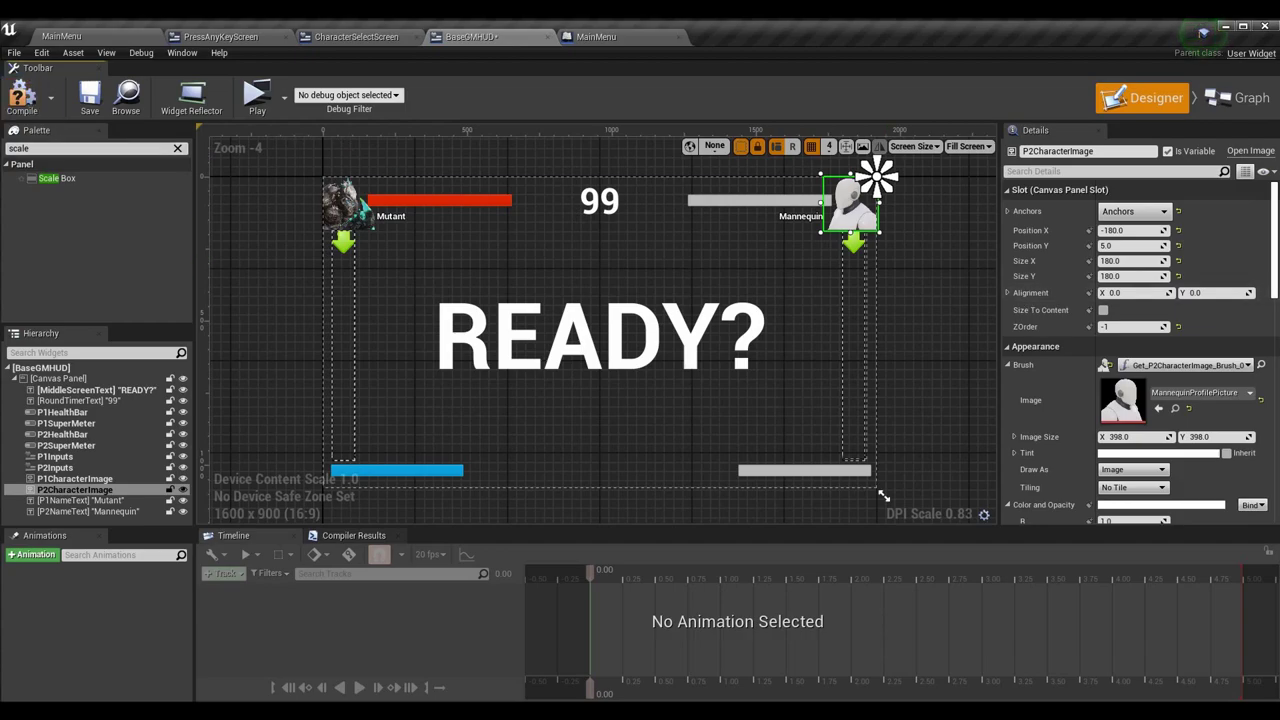
click(22, 95)
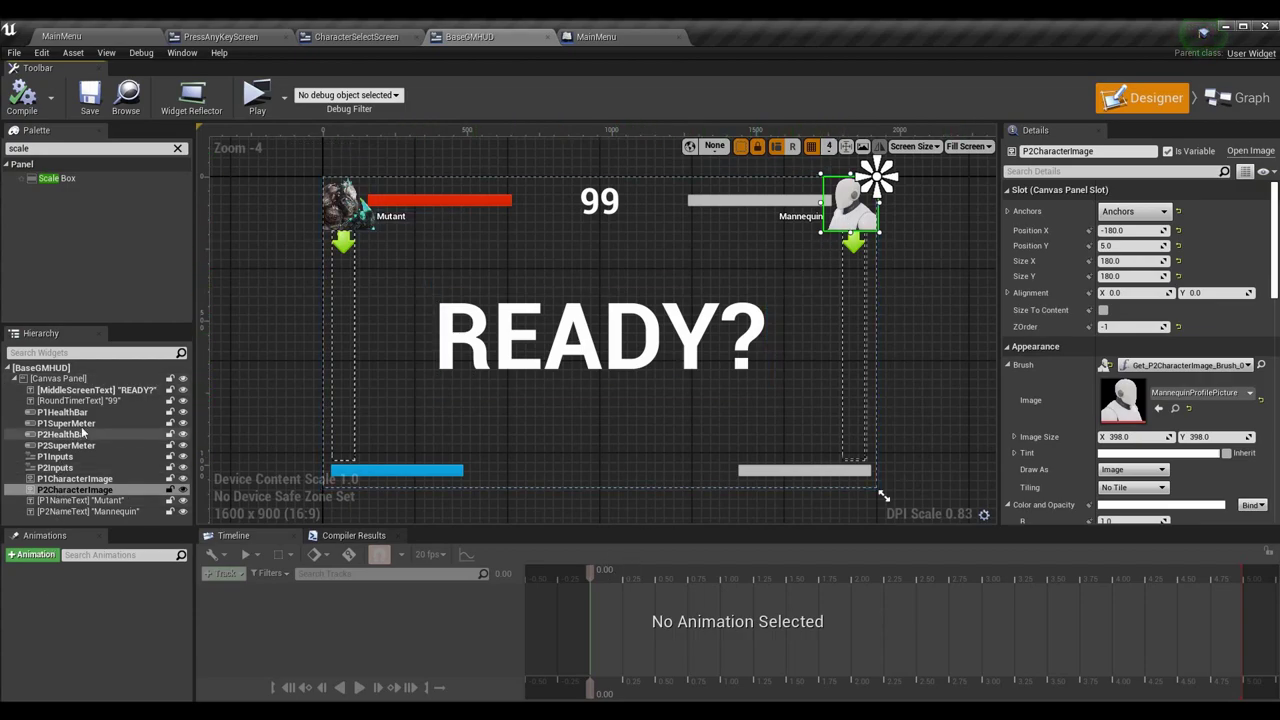
- Wrap the BaseGMHUD Canvas Panel with a Scale Box
click(58, 378)
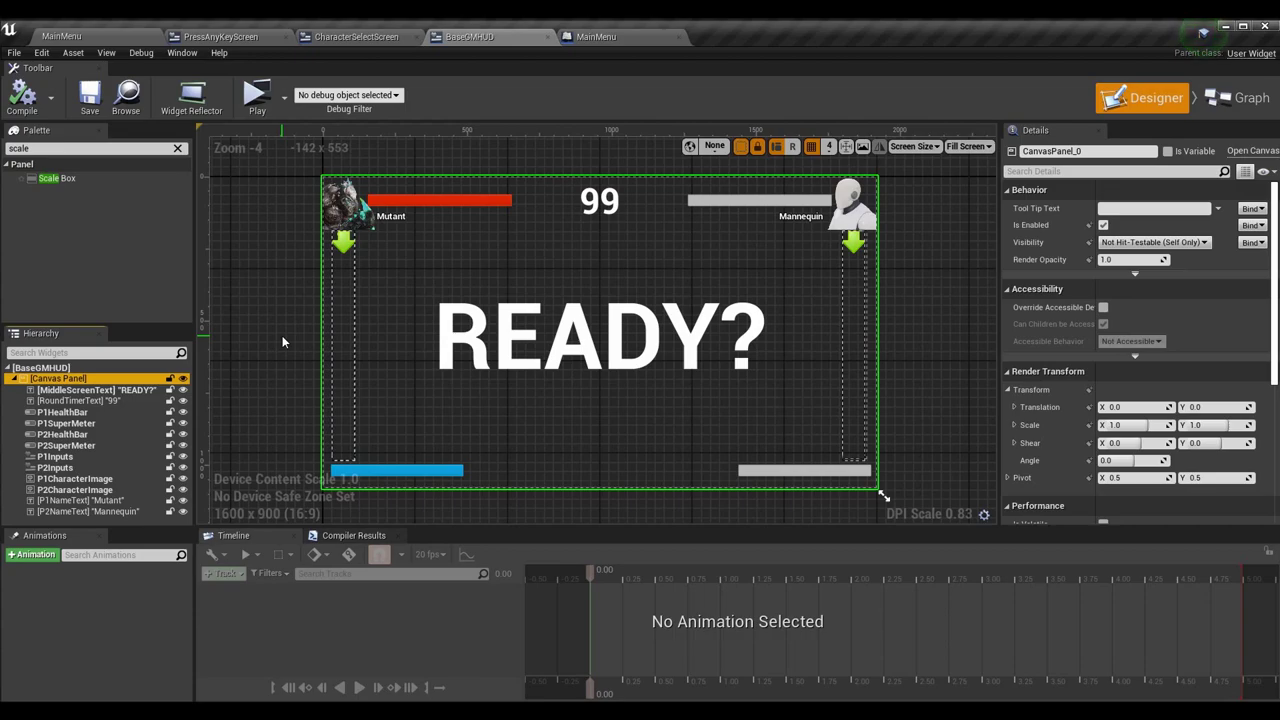
right_click(108, 381)
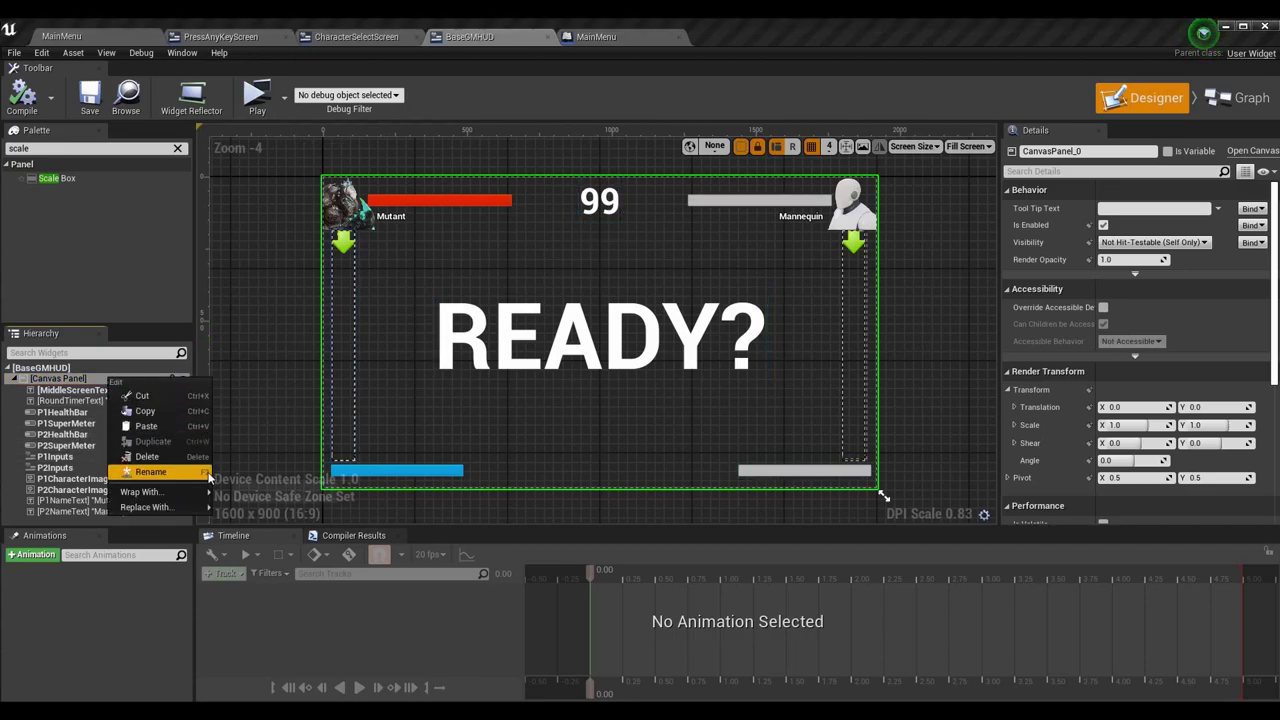
mouse_move(150, 491)
click(250, 604)
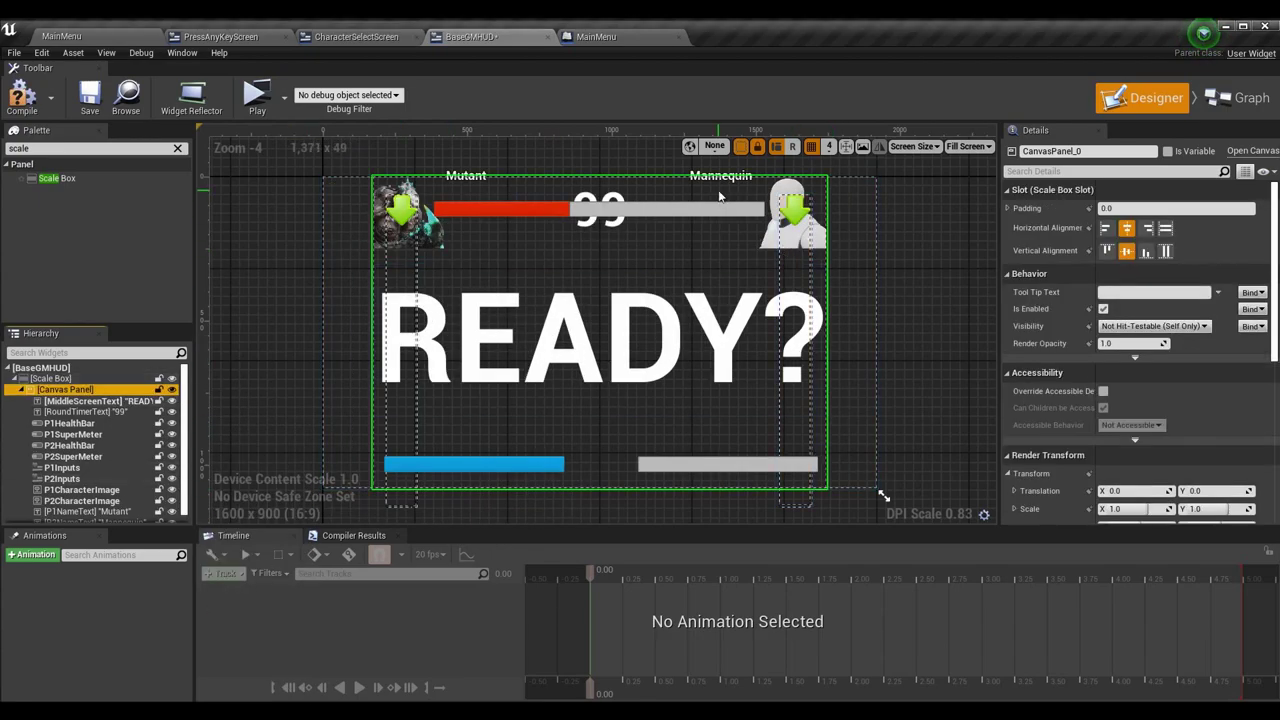
- Set Position Y to -300 for both P1NameText and P2NameText so the names sit below the health bars
click(487, 179)
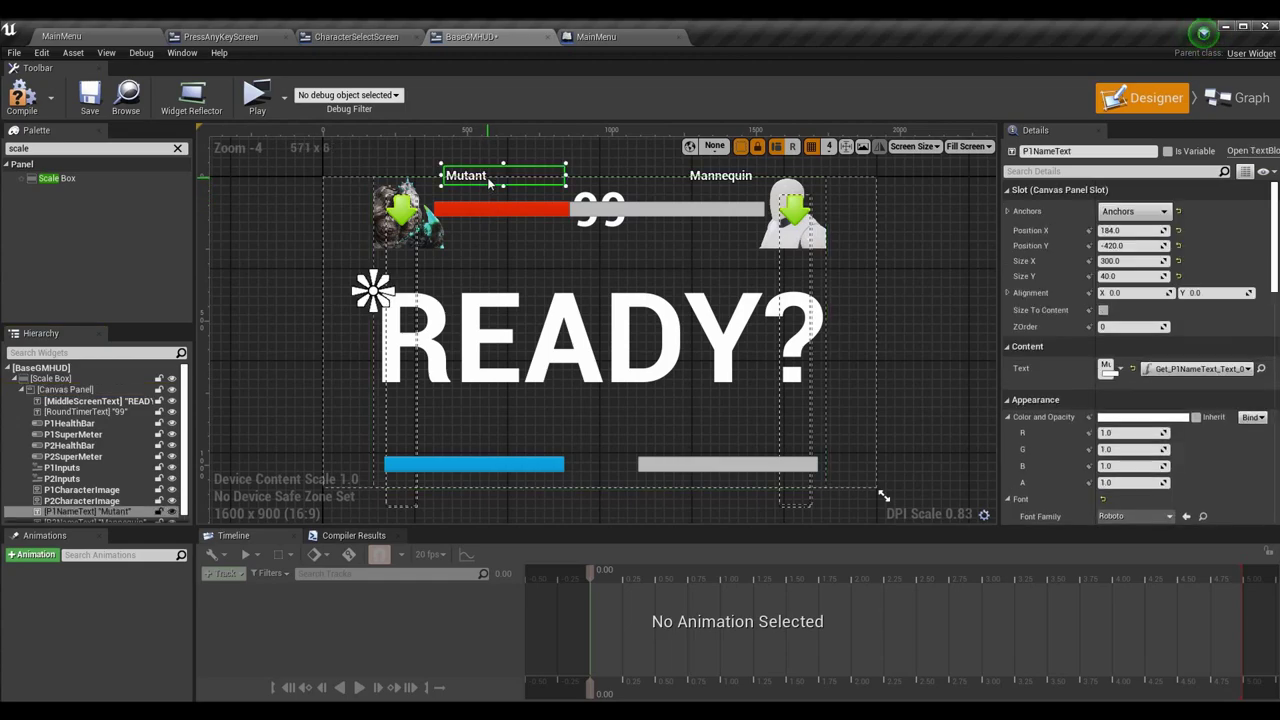
click(1137, 247)
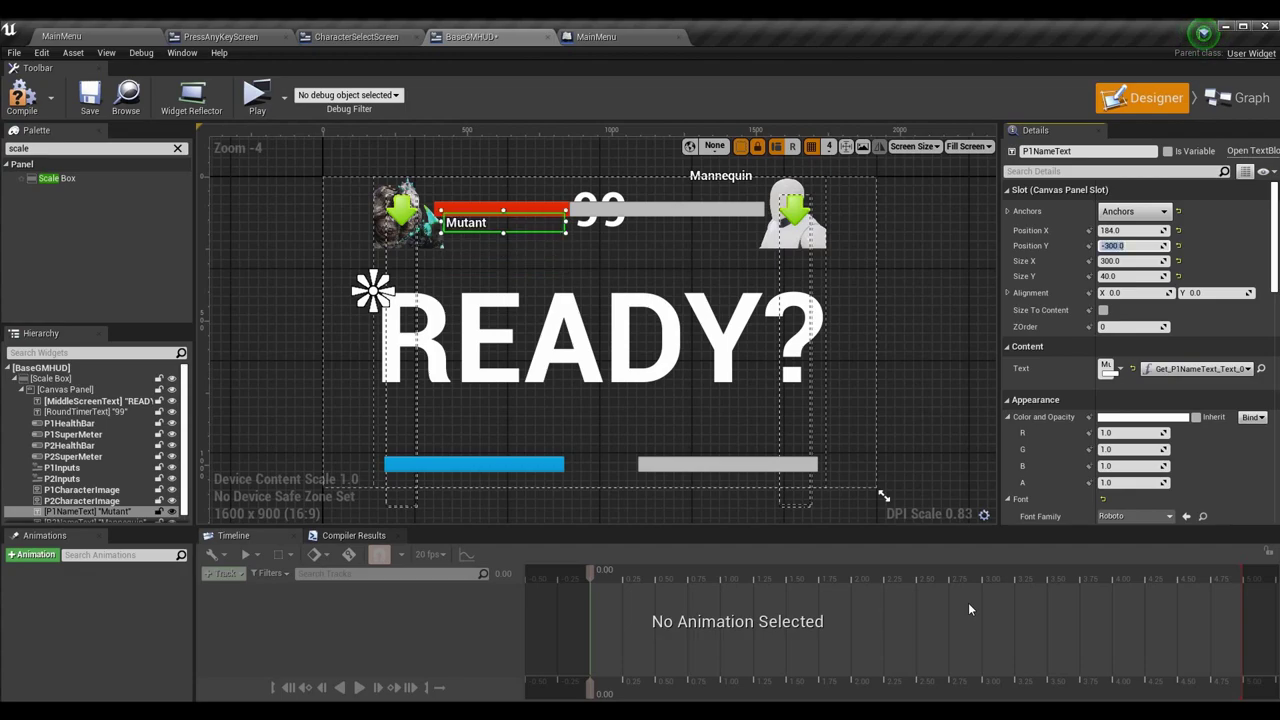
click(737, 180)
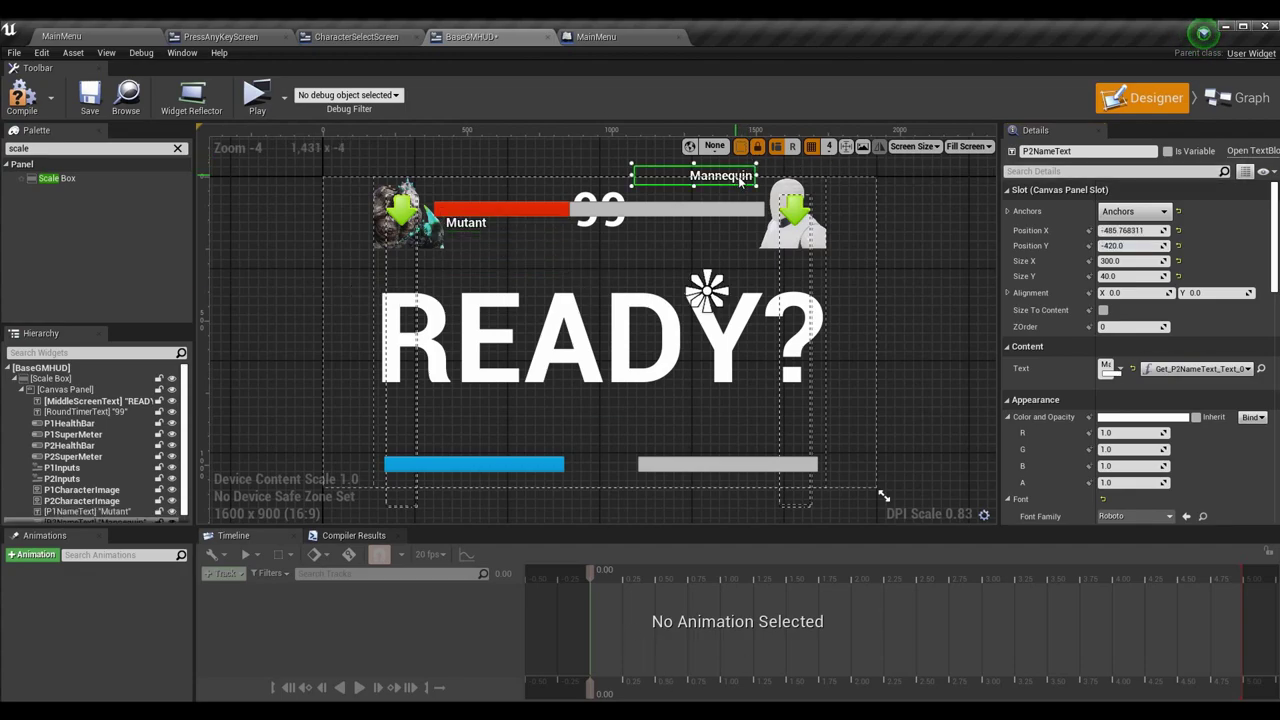
click(1133, 254)
text(-300)
key(Return)
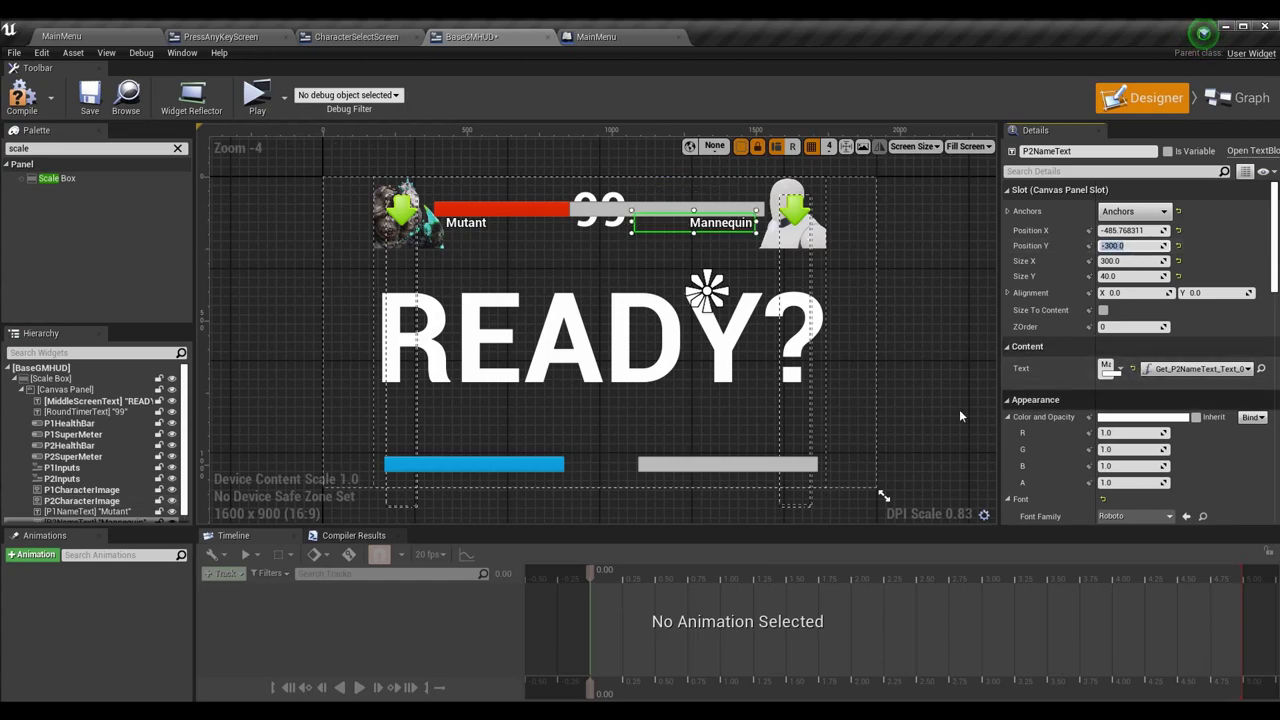
click(940, 371)
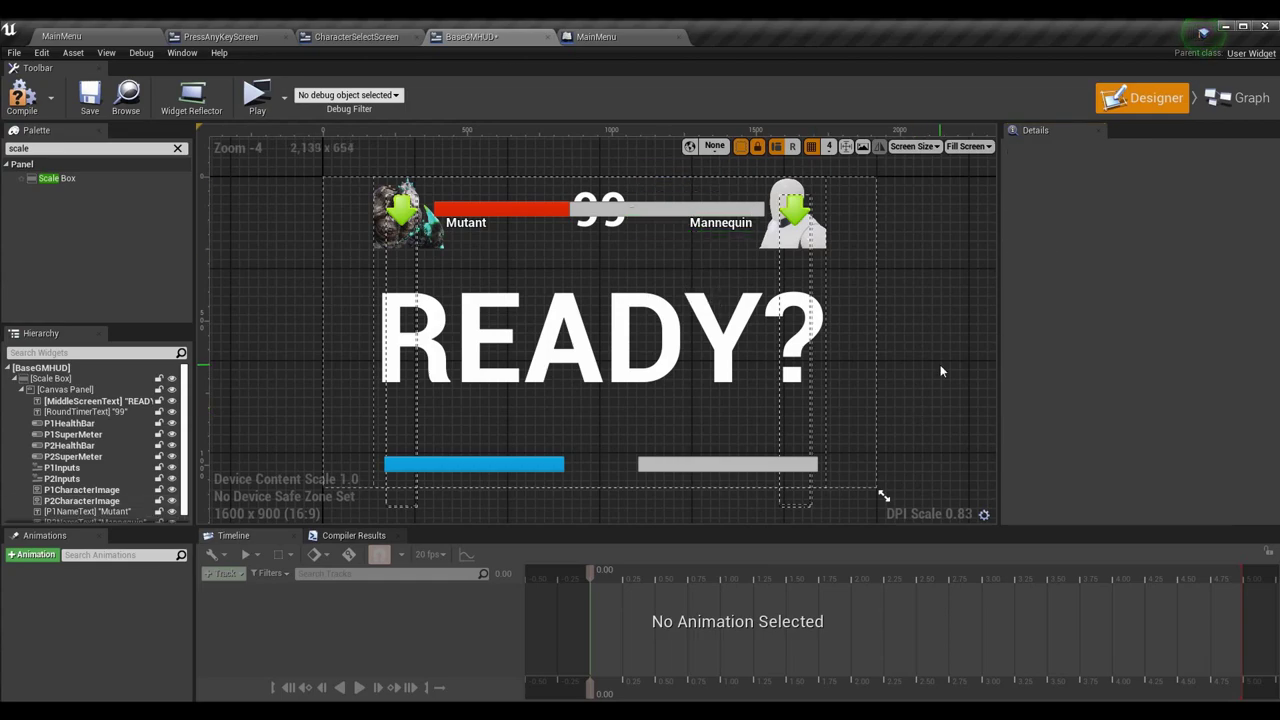
- Compare the Scale Box and Canvas Panel bounds, and preview the scaled HUD in a match on the Side Scroller Template stage
click(348, 355)
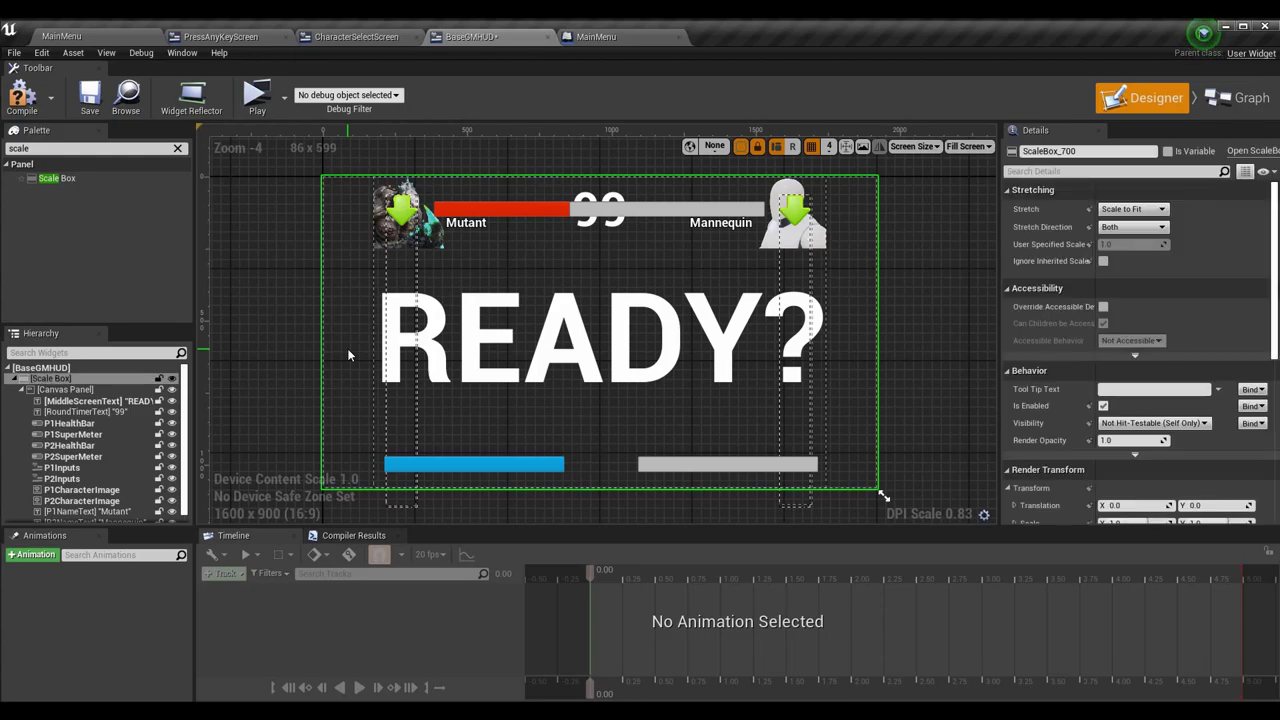
click(550, 247)
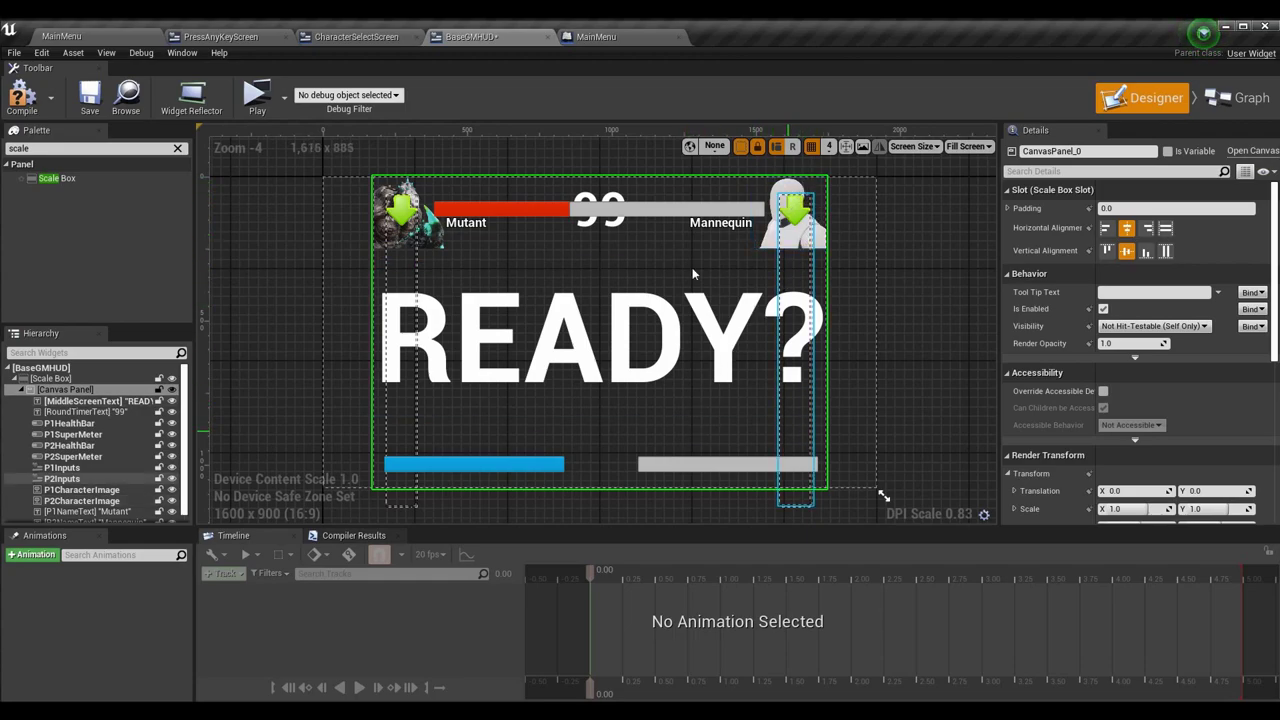
click(112, 100)
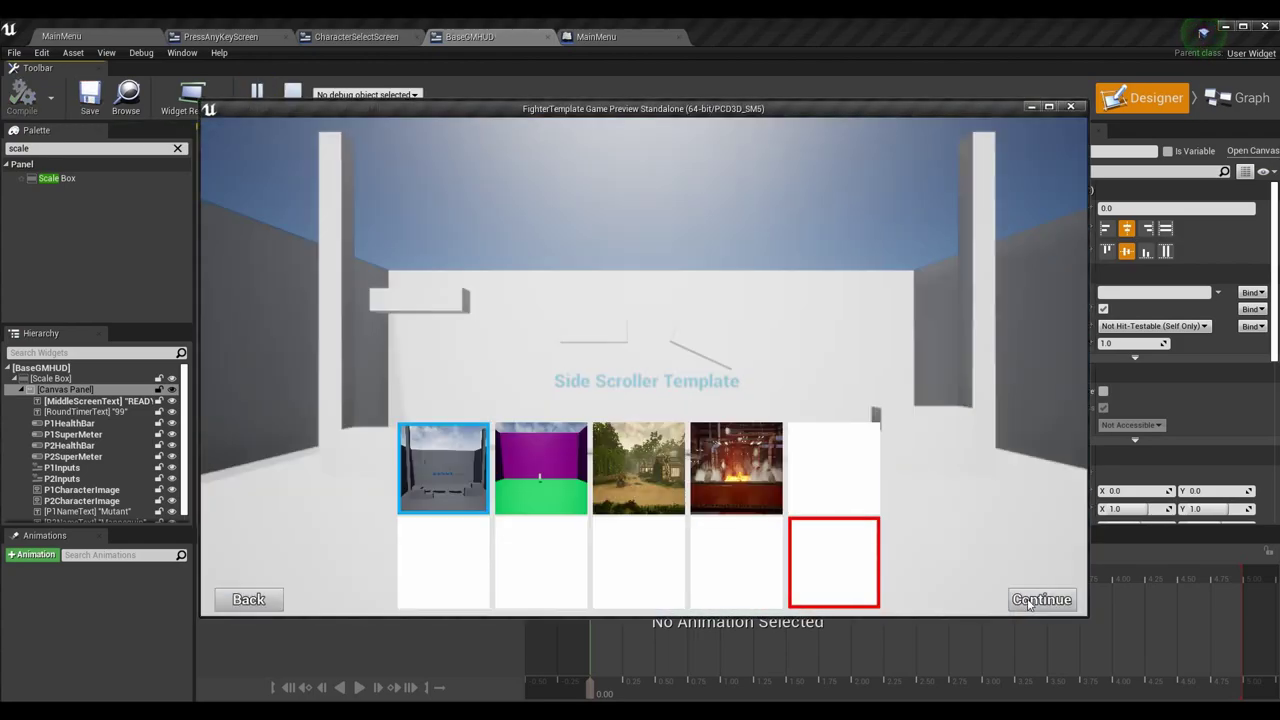
click(1040, 600)
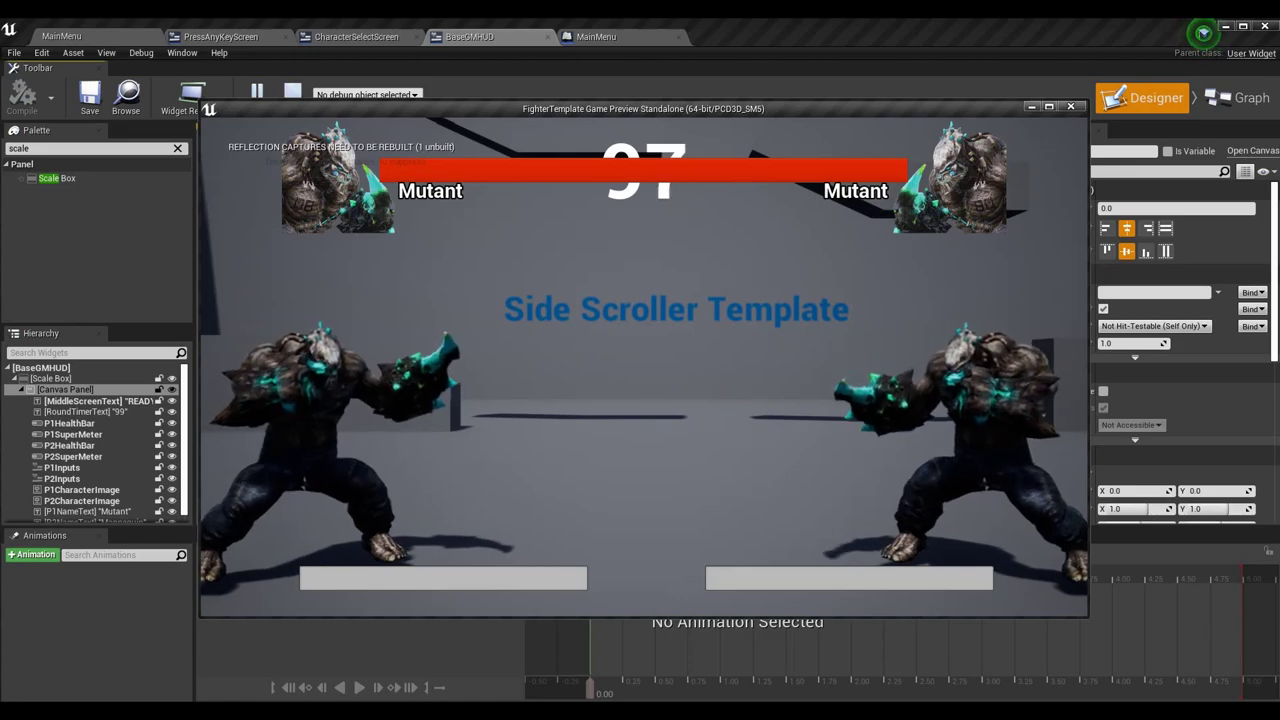
- Narrow the running match preview window in stages to check how the HUD scales, and end the preview
key(d)
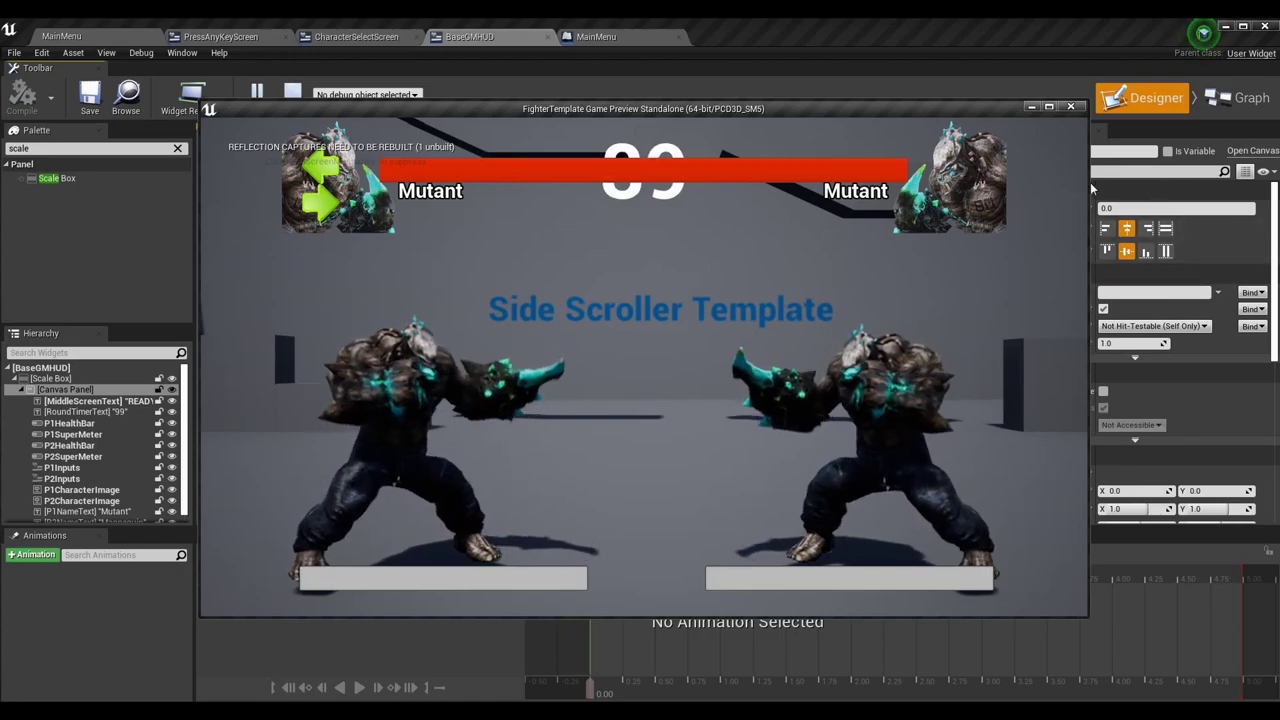
drag(1087, 180, 591, 236)
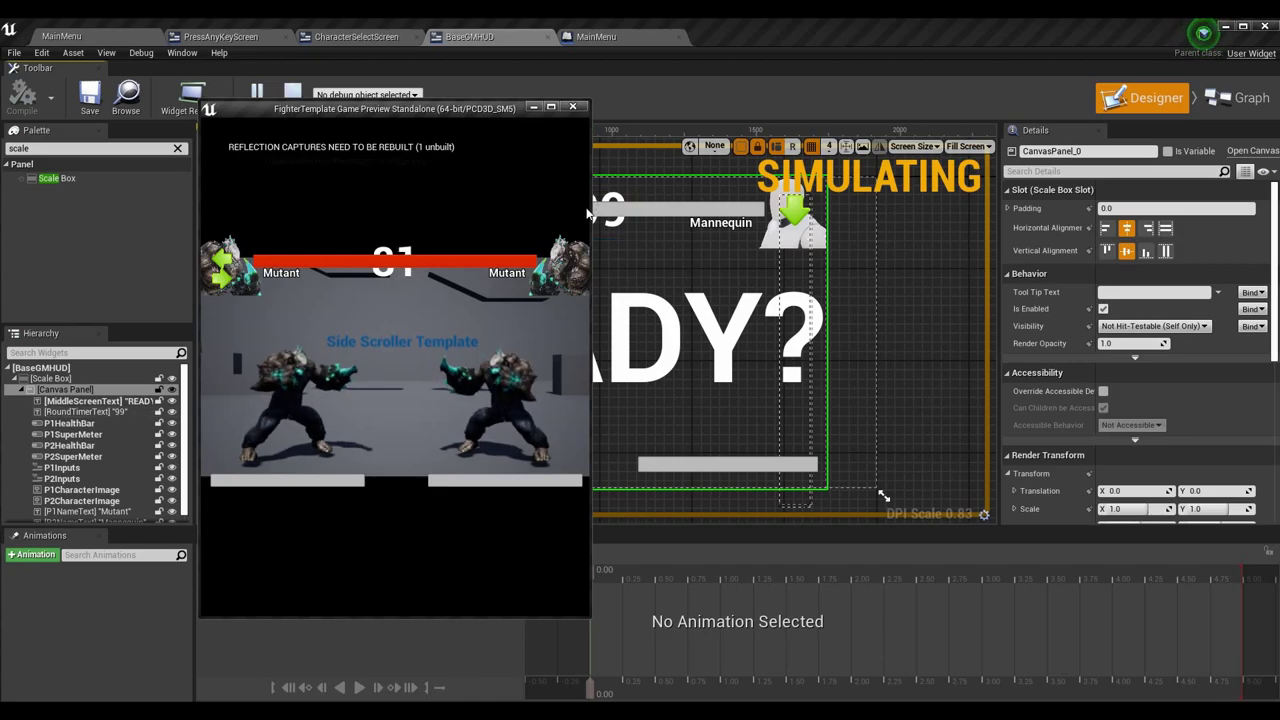
key(Escape)
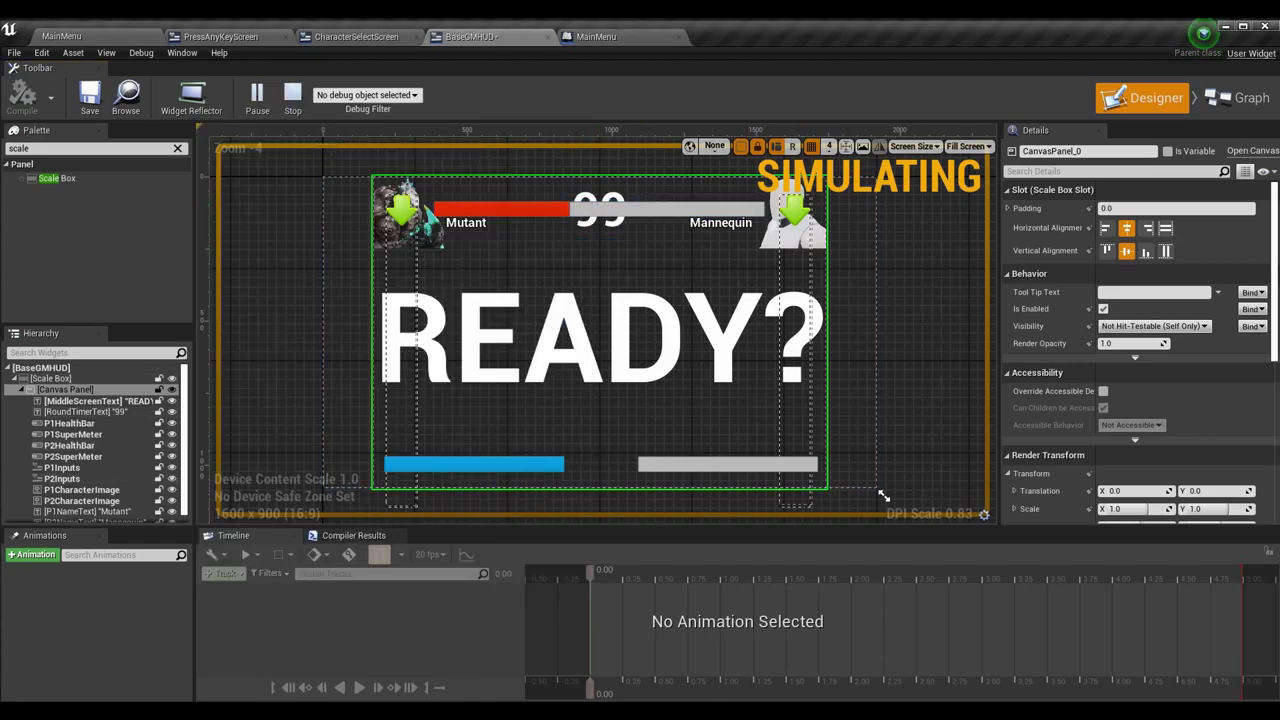
mouse_move(640, 712)
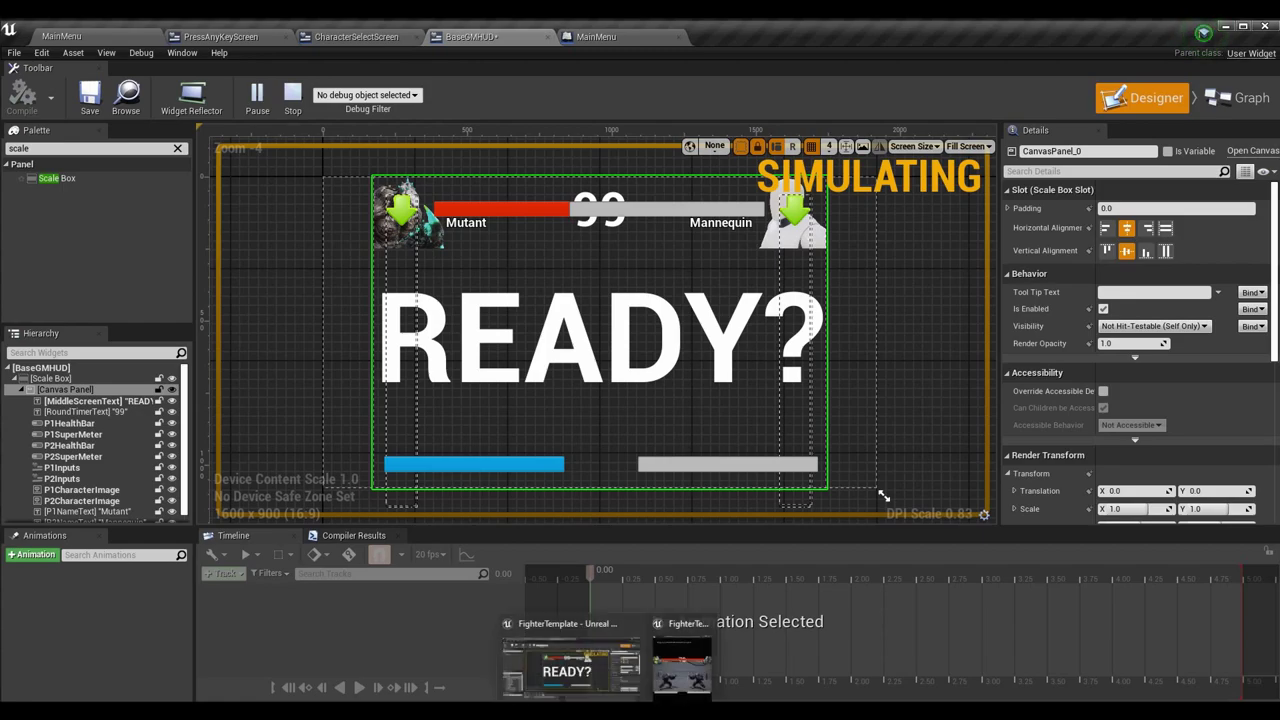
click(570, 660)
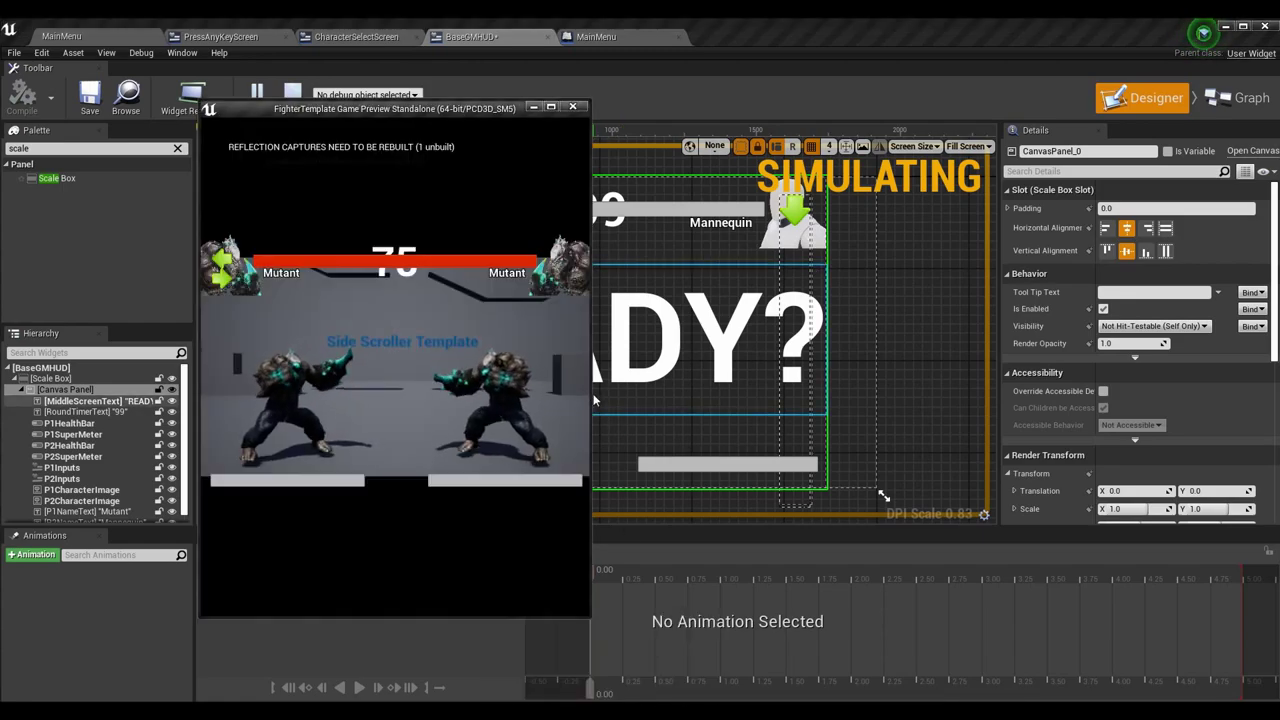
drag(590, 430, 470, 430)
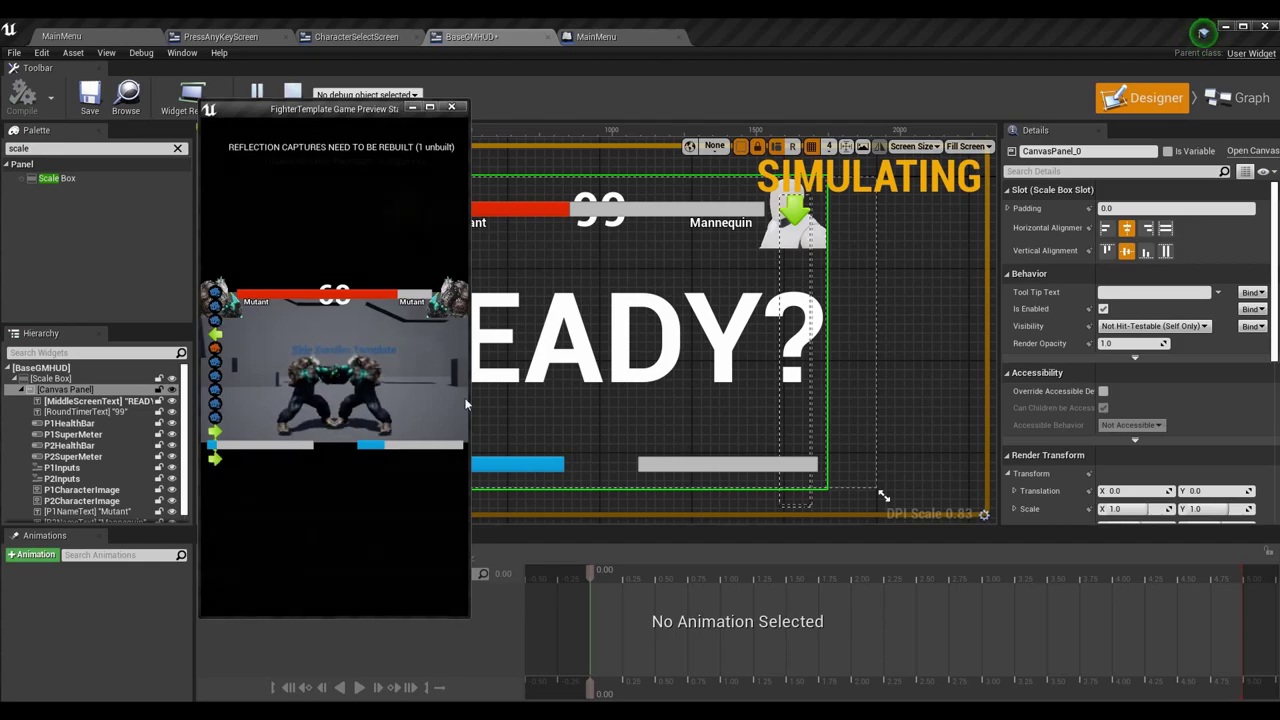
key(Escape)
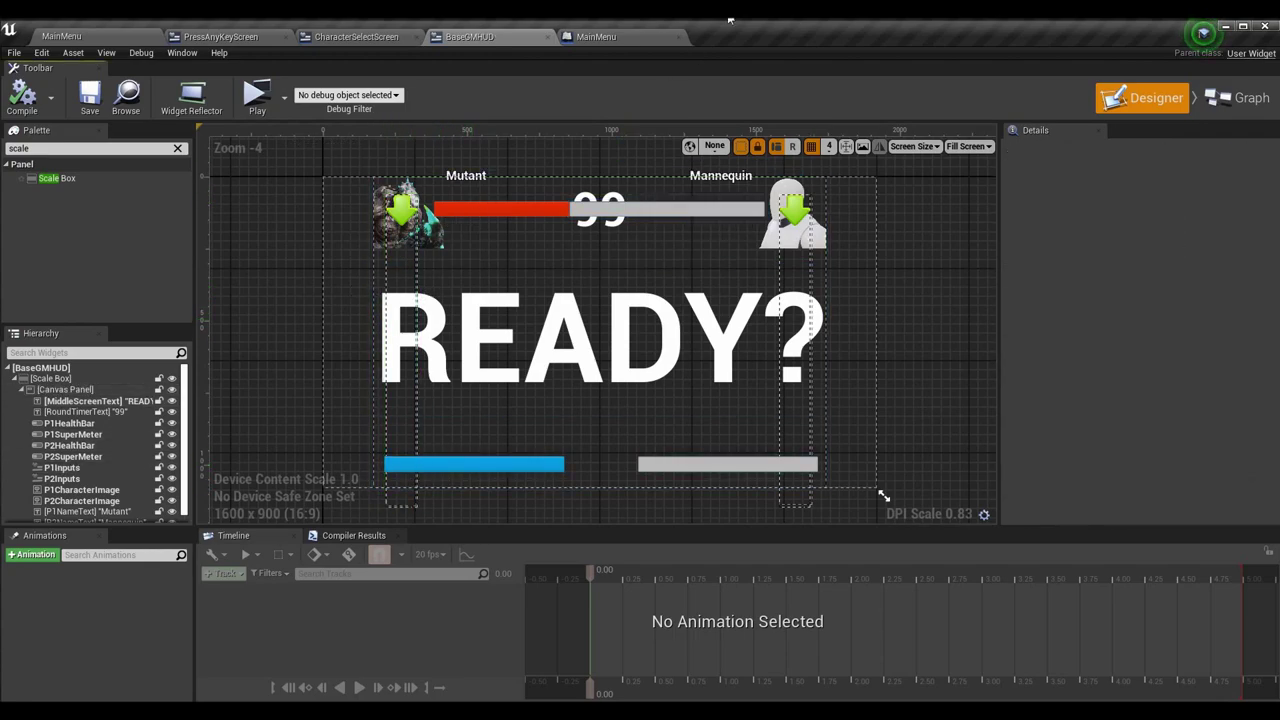
- Inspect the slot positions of P1NameText and P2NameText on the HUD canvas
click(484, 176)
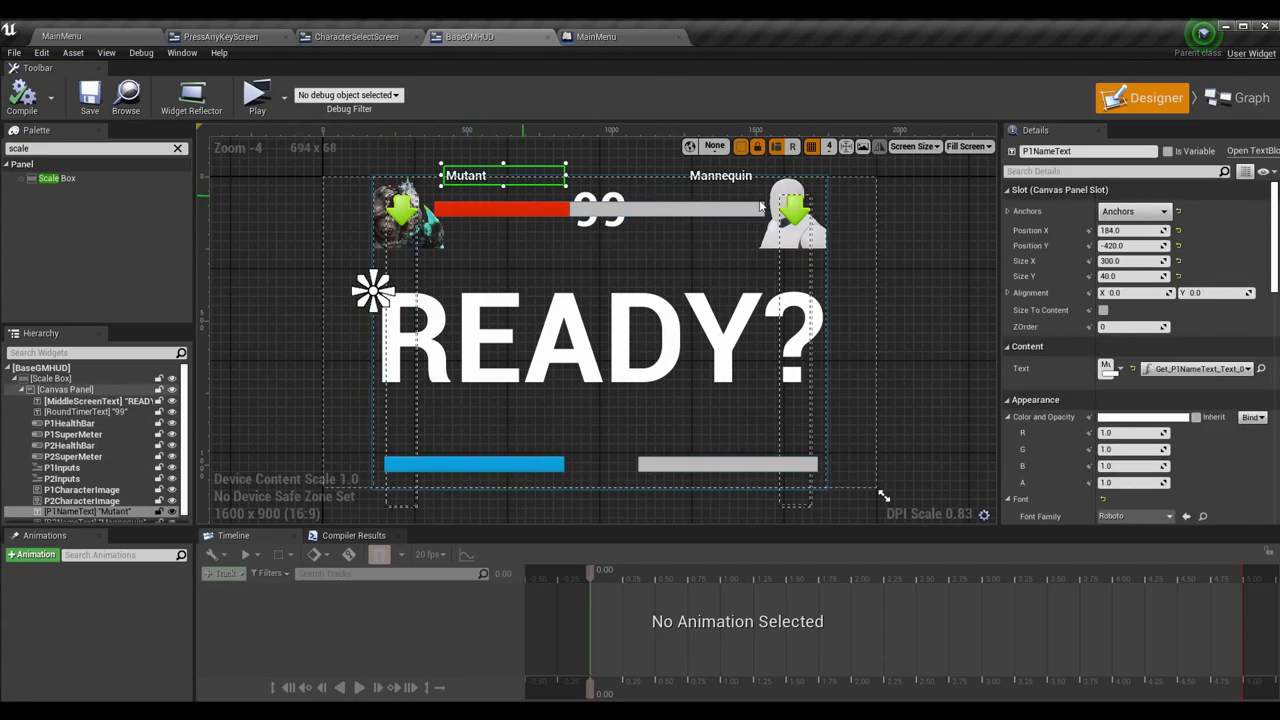
click(716, 176)
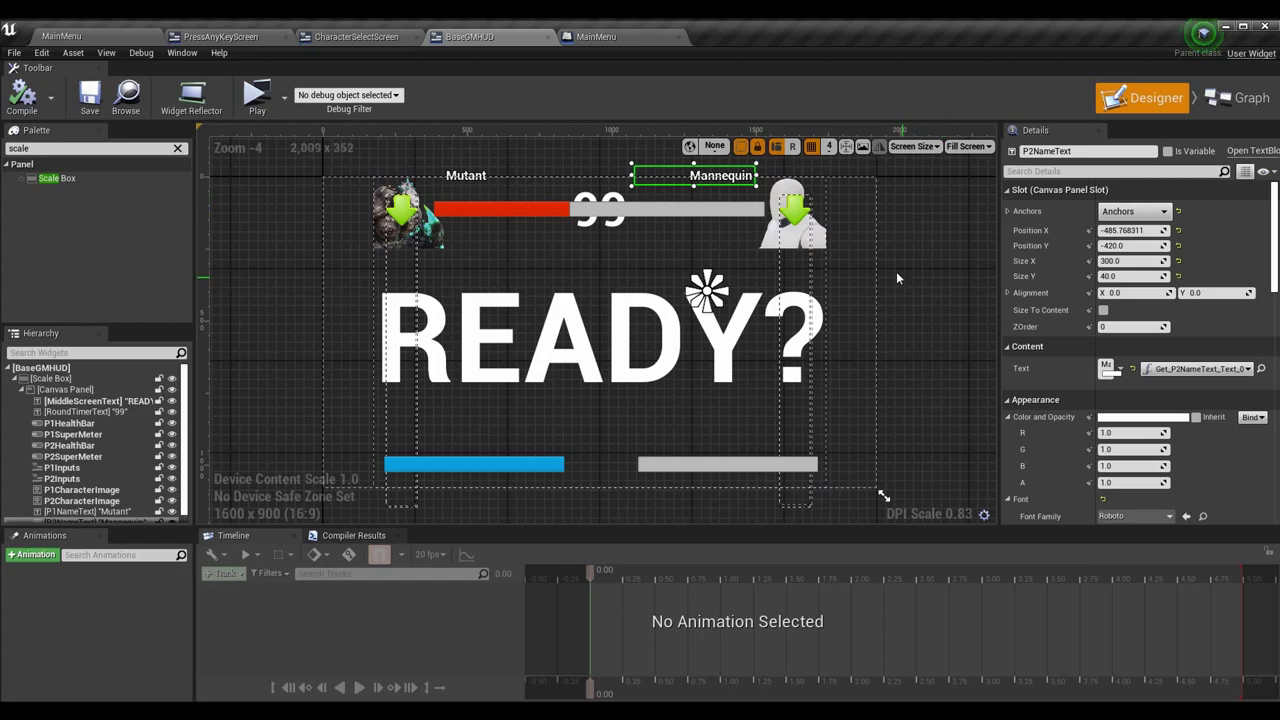
click(931, 268)
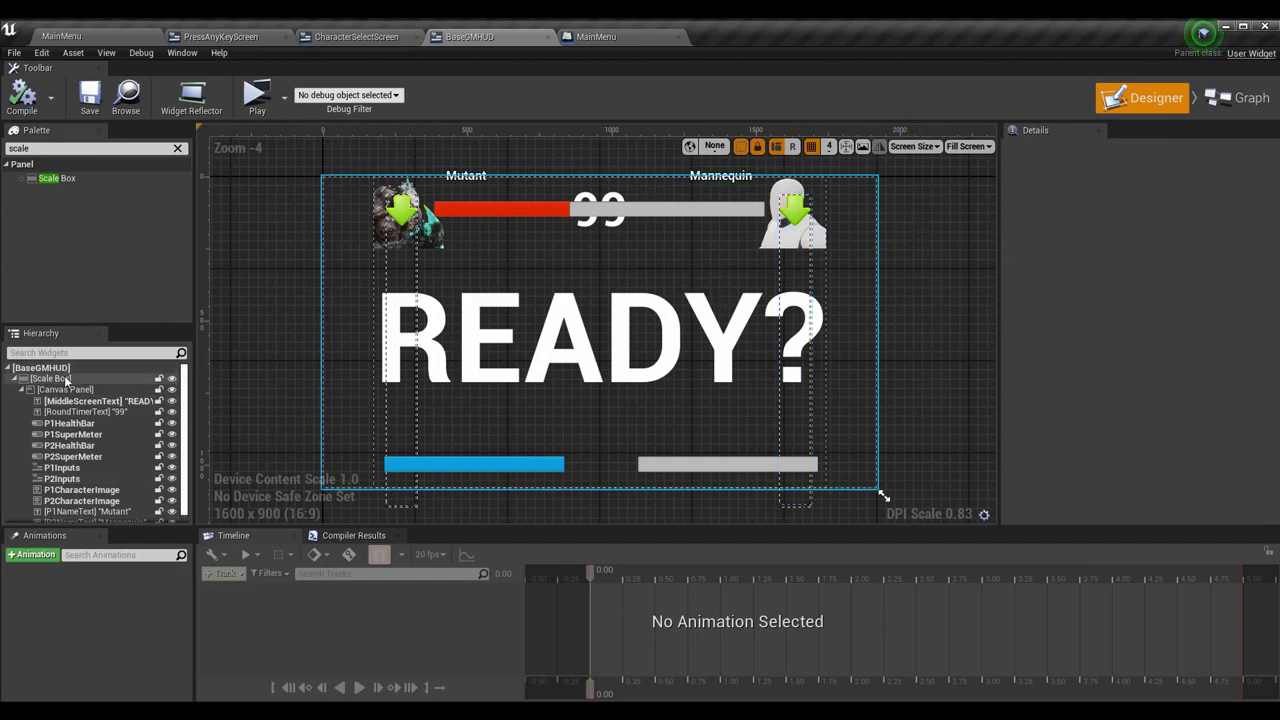
- Remove the Scale Box from BaseGMHUD, keeping the Canvas Panel and its contents as the root widget, and save
click(22, 389)
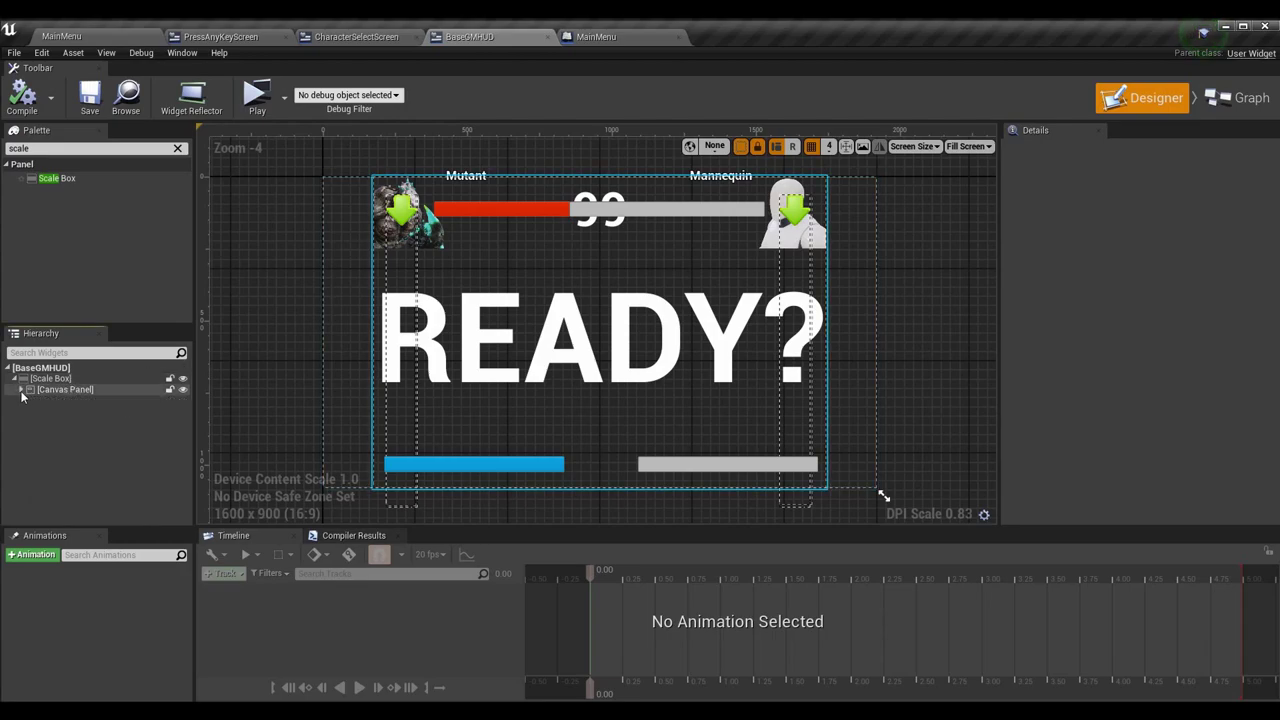
click(87, 389)
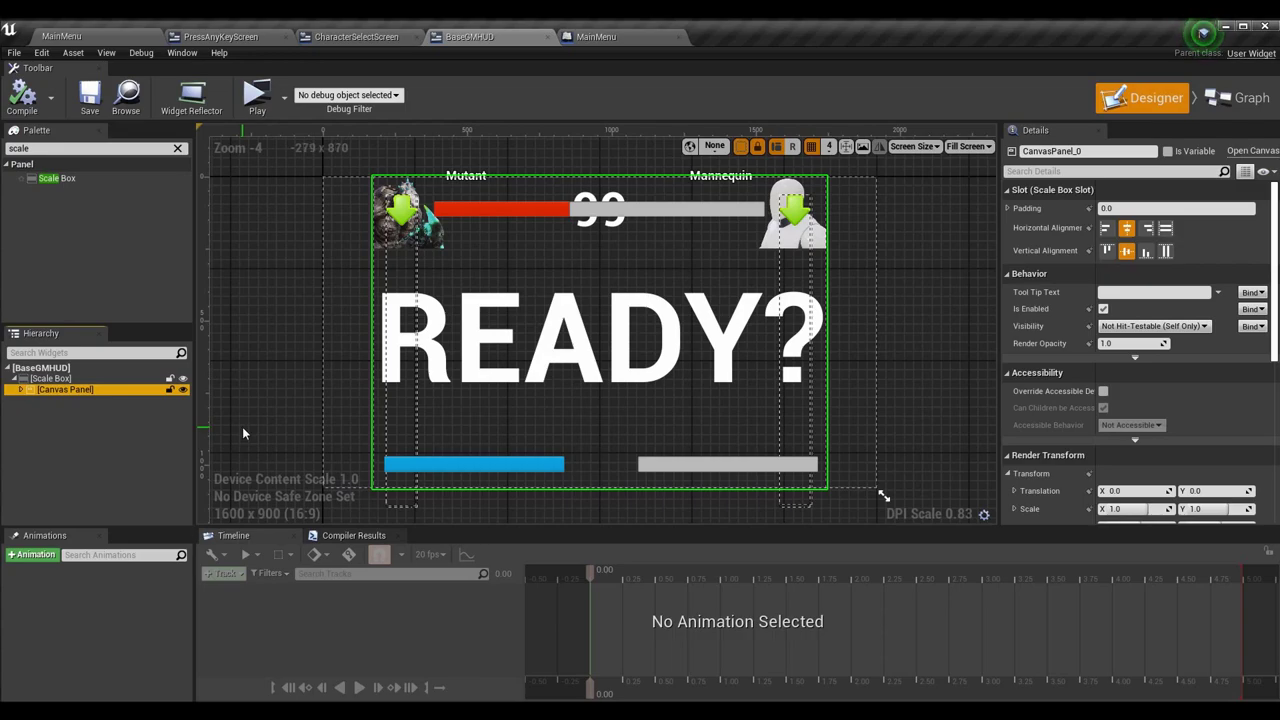
click(130, 379)
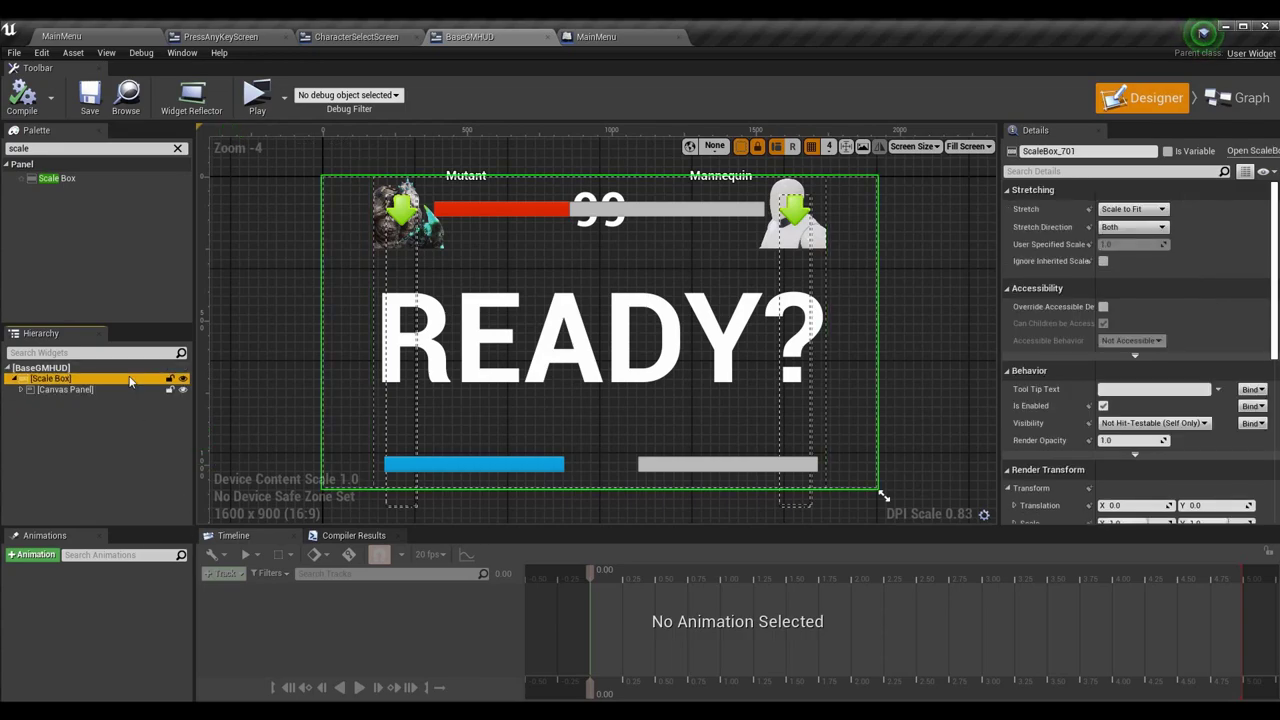
key(Delete)
click(80, 369)
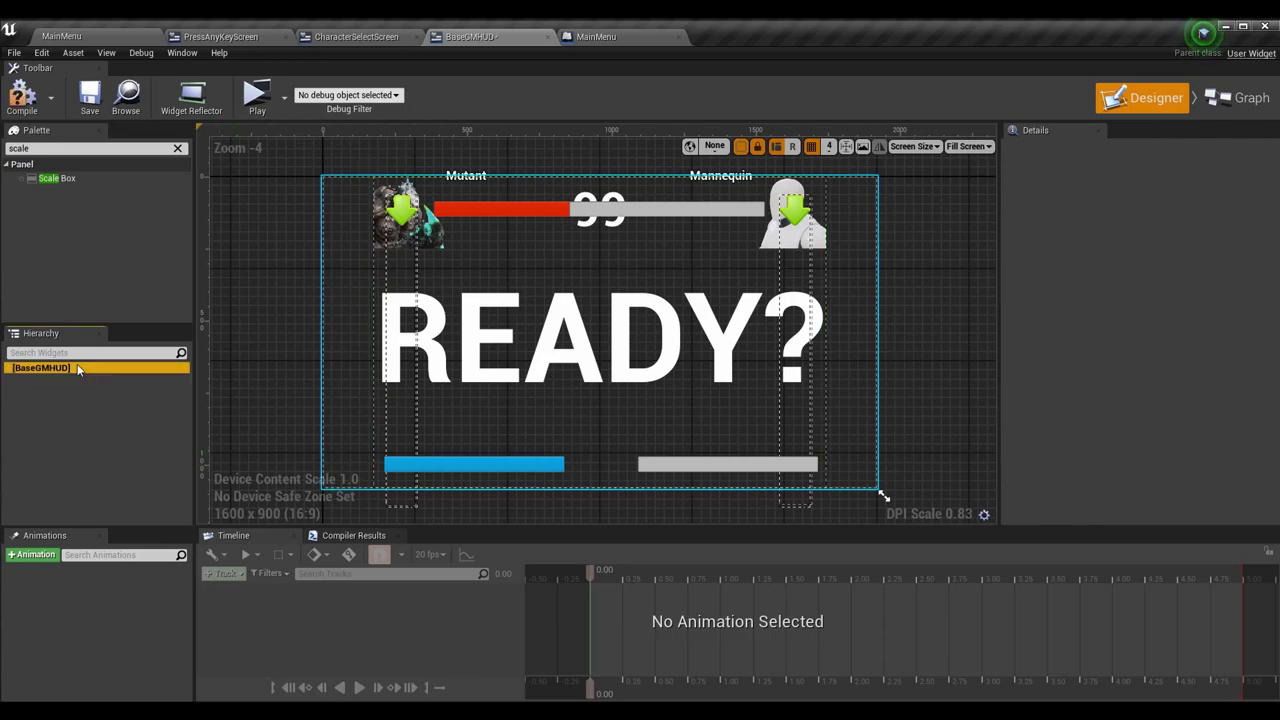
key(ctrl+z)
click(59, 378)
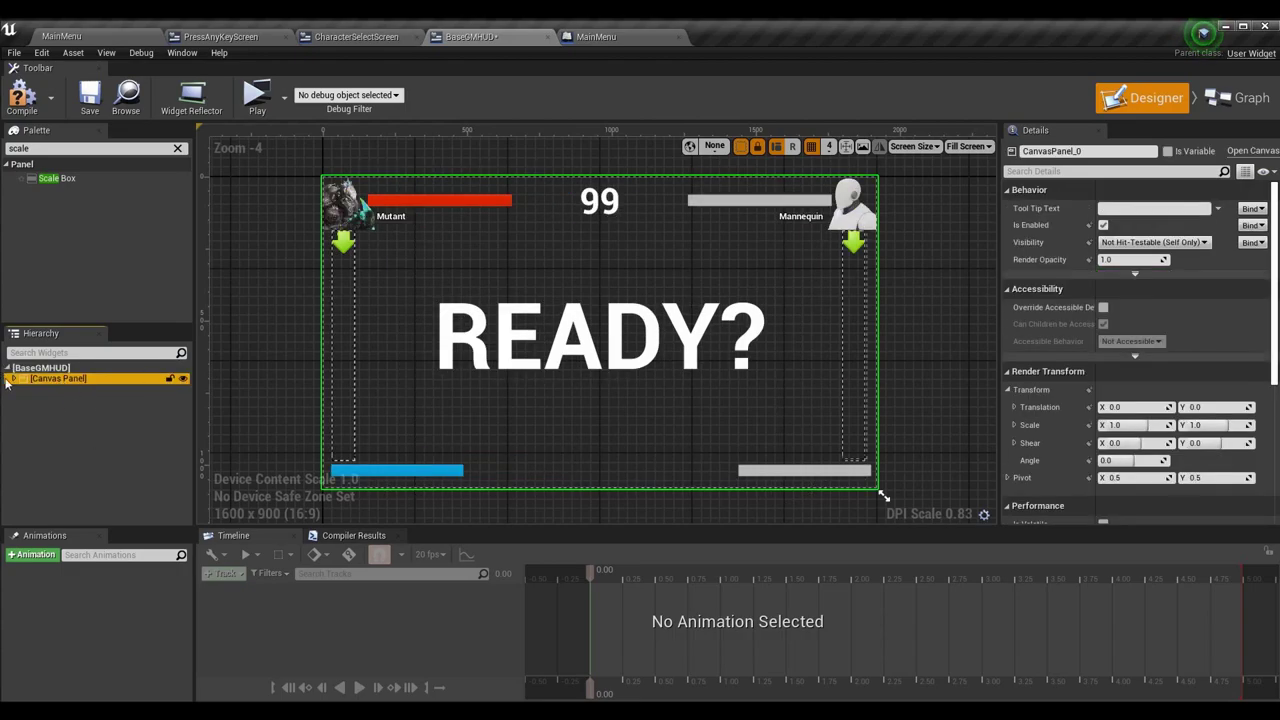
click(92, 100)
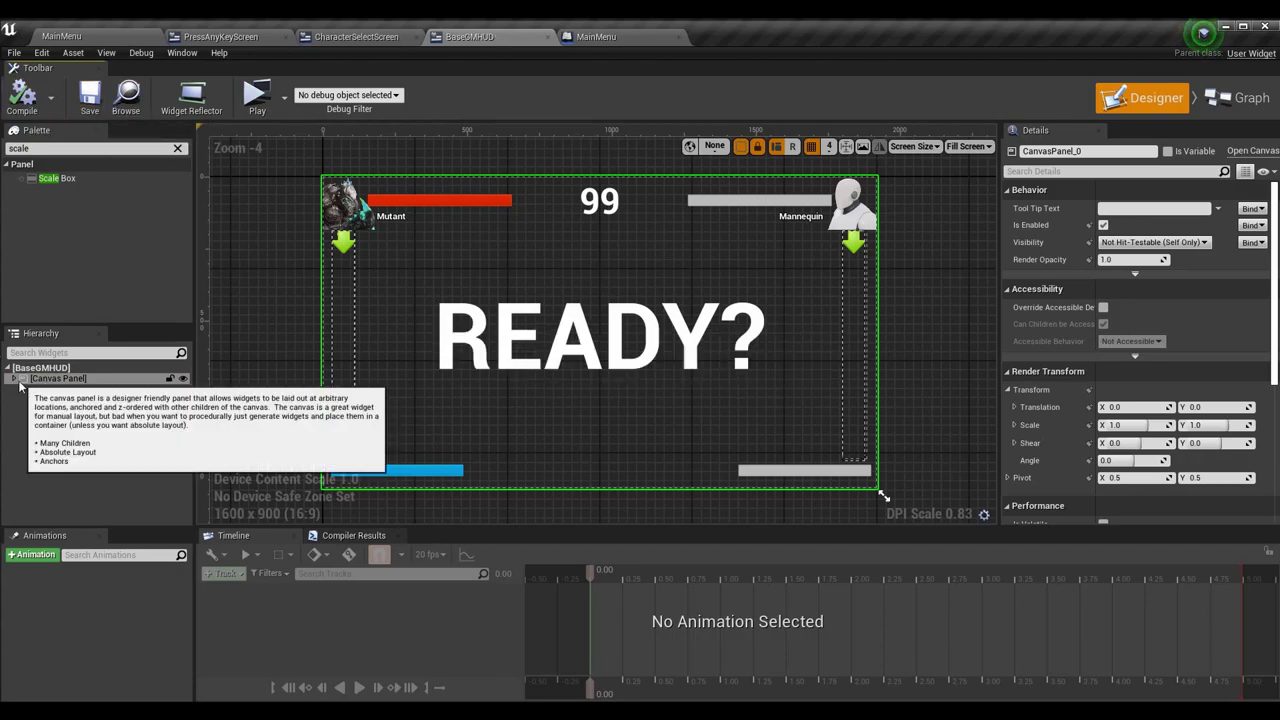
click(14, 379)
click(281, 383)
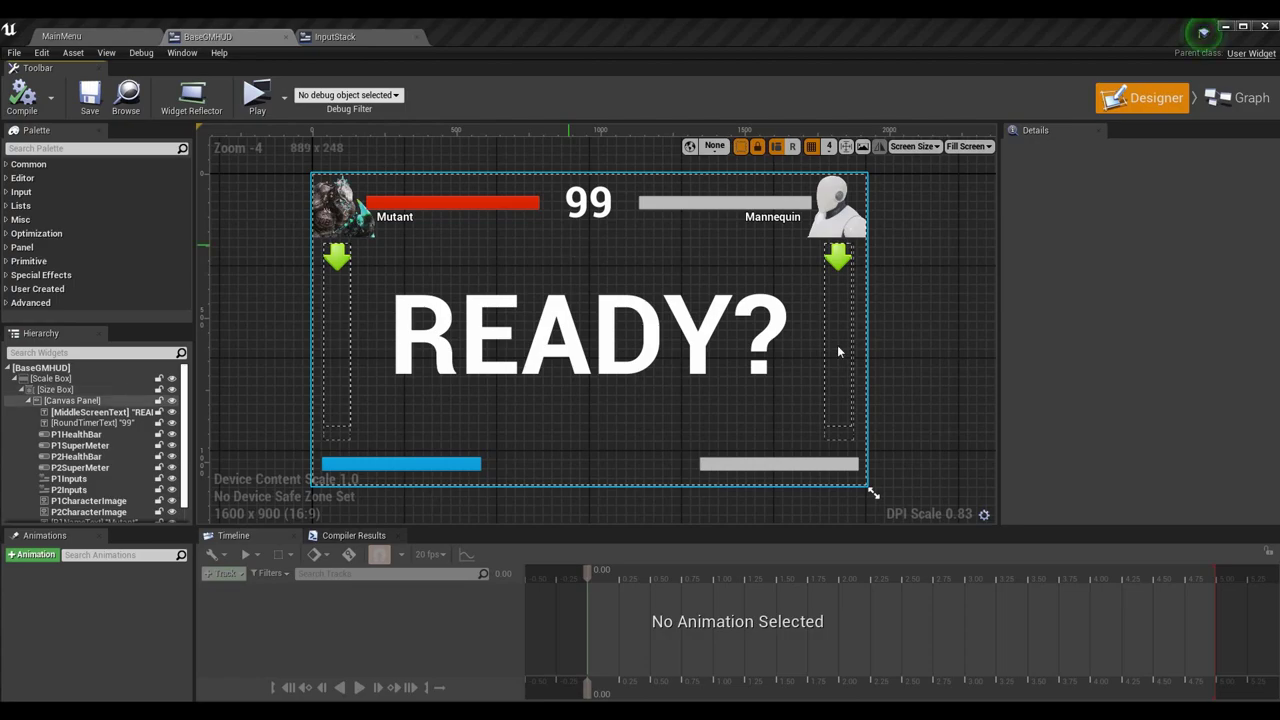
- Review the Size Box option among the wrap choices for the Canvas Panel in the completed BaseGMHUD
click(527, 270)
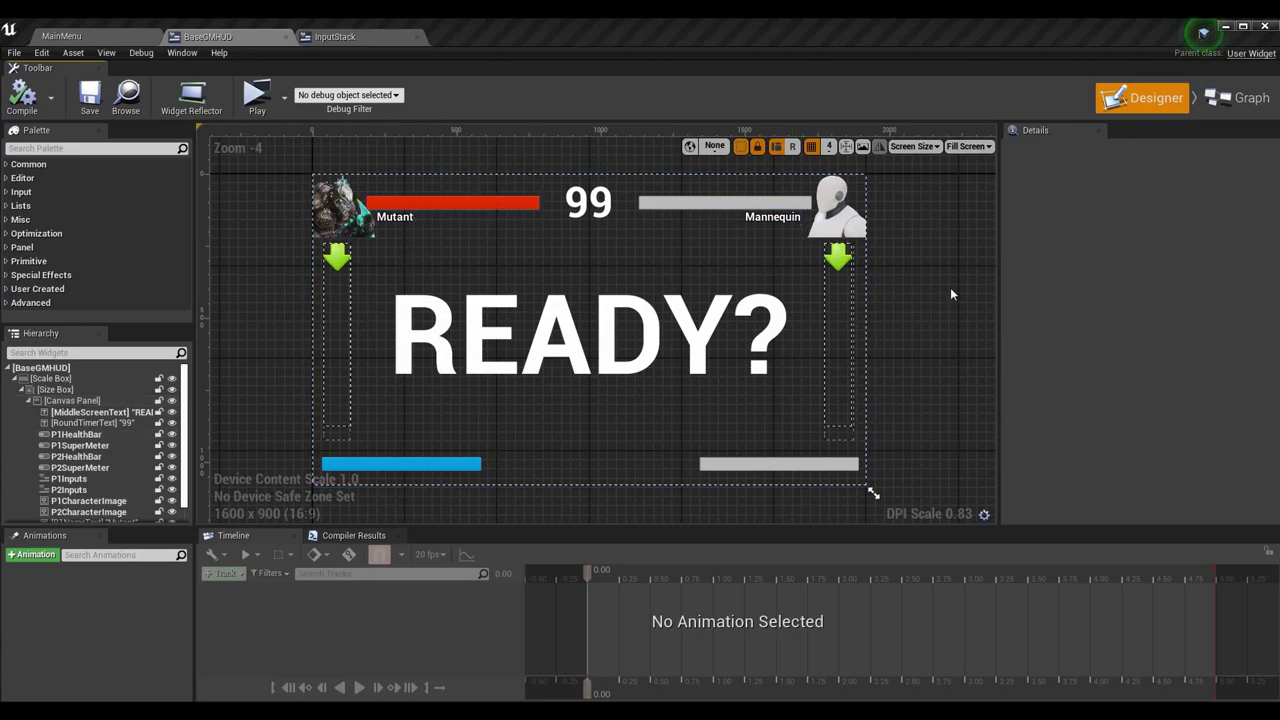
right_click(66, 401)
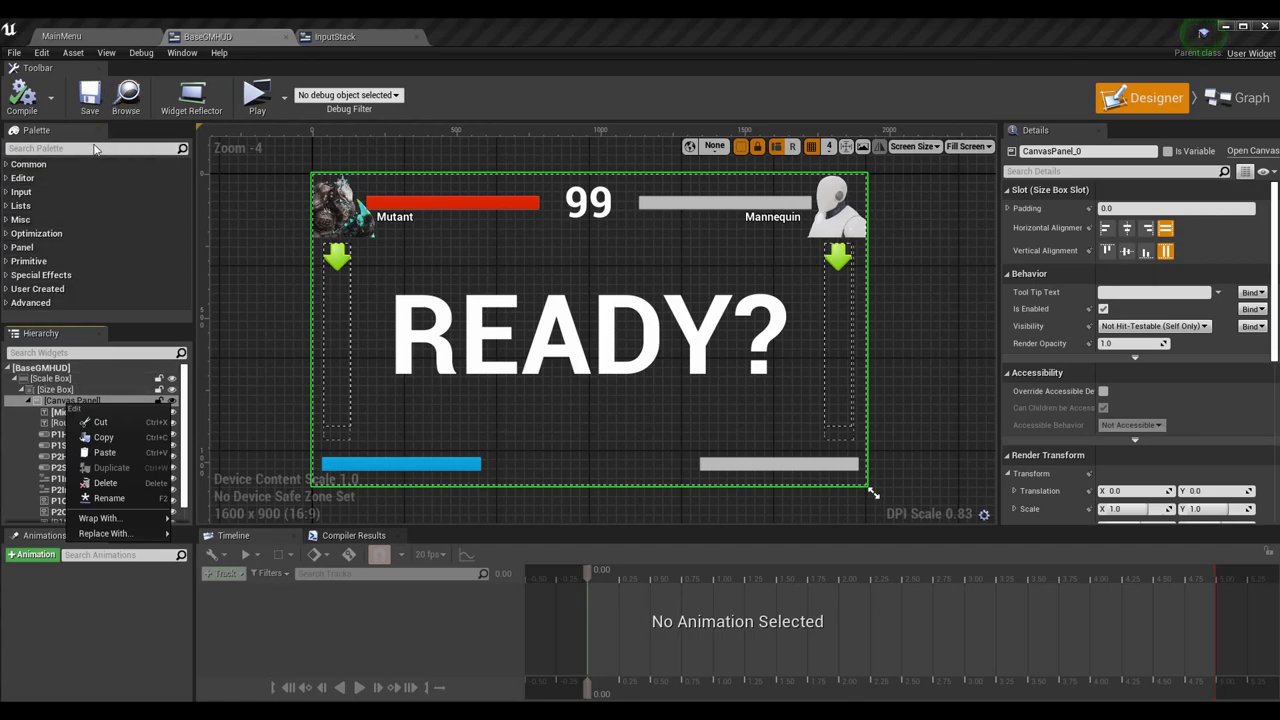
click(223, 375)
click(110, 400)
right_click(110, 400)
mouse_move(195, 523)
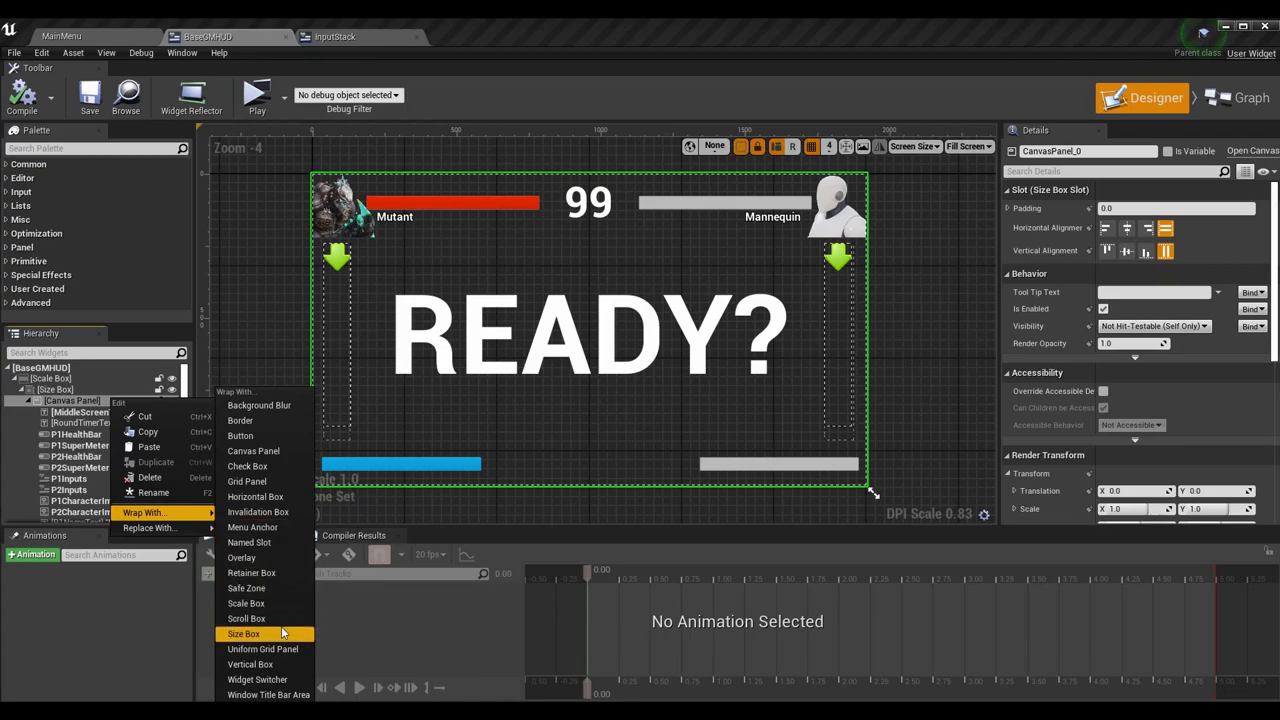
key(Escape)
- Inspect the Size Box's Min Desired Width and Min Desired Height settings, widening the property name column
click(121, 387)
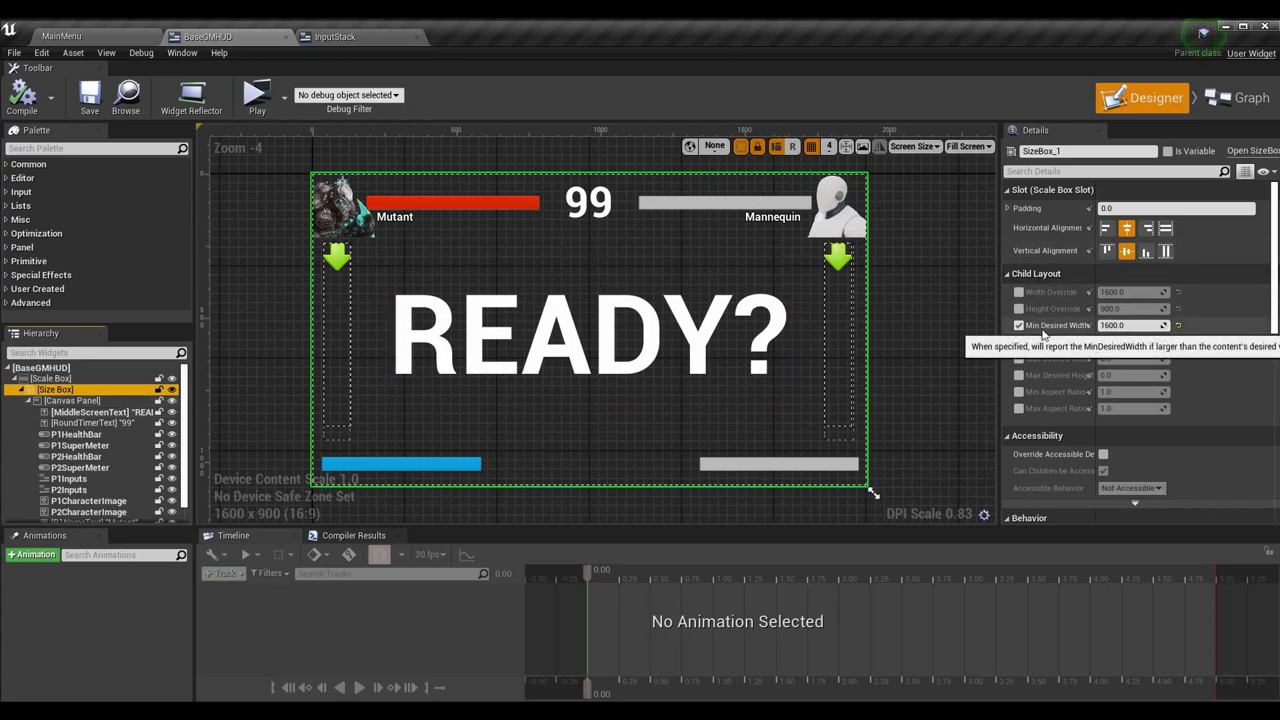
click(1019, 342)
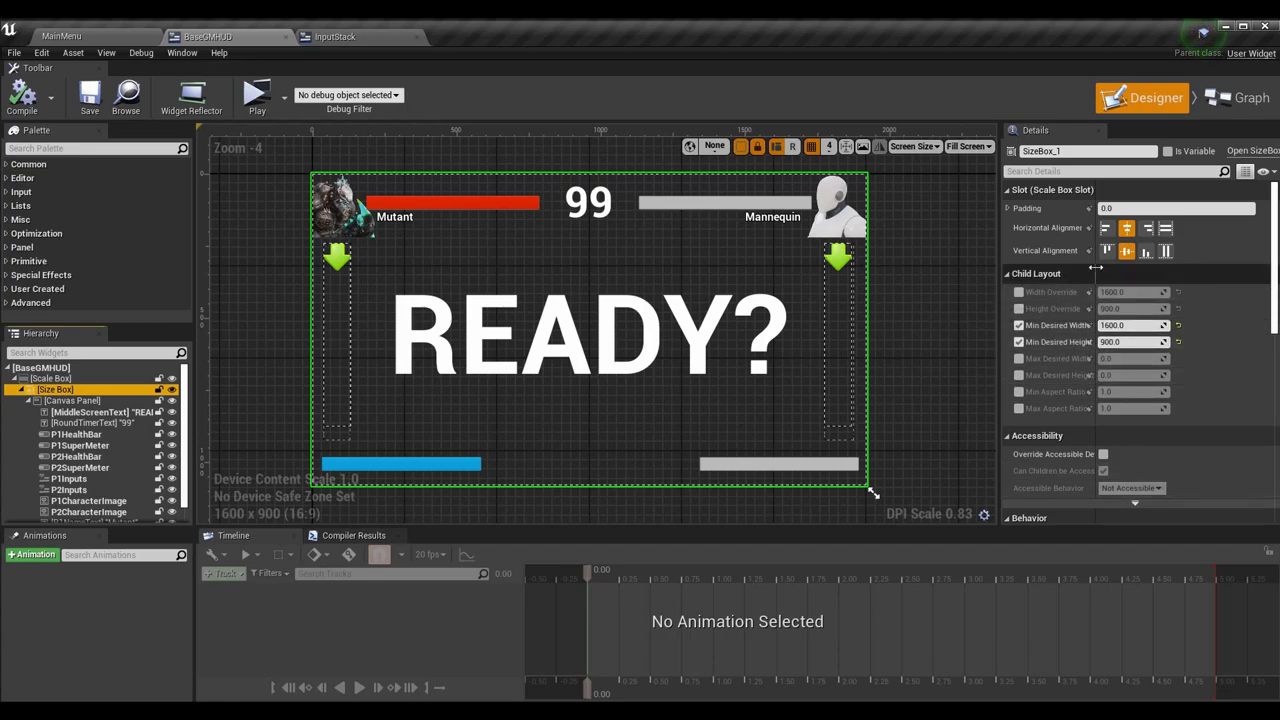
drag(1090, 300, 1098, 300)
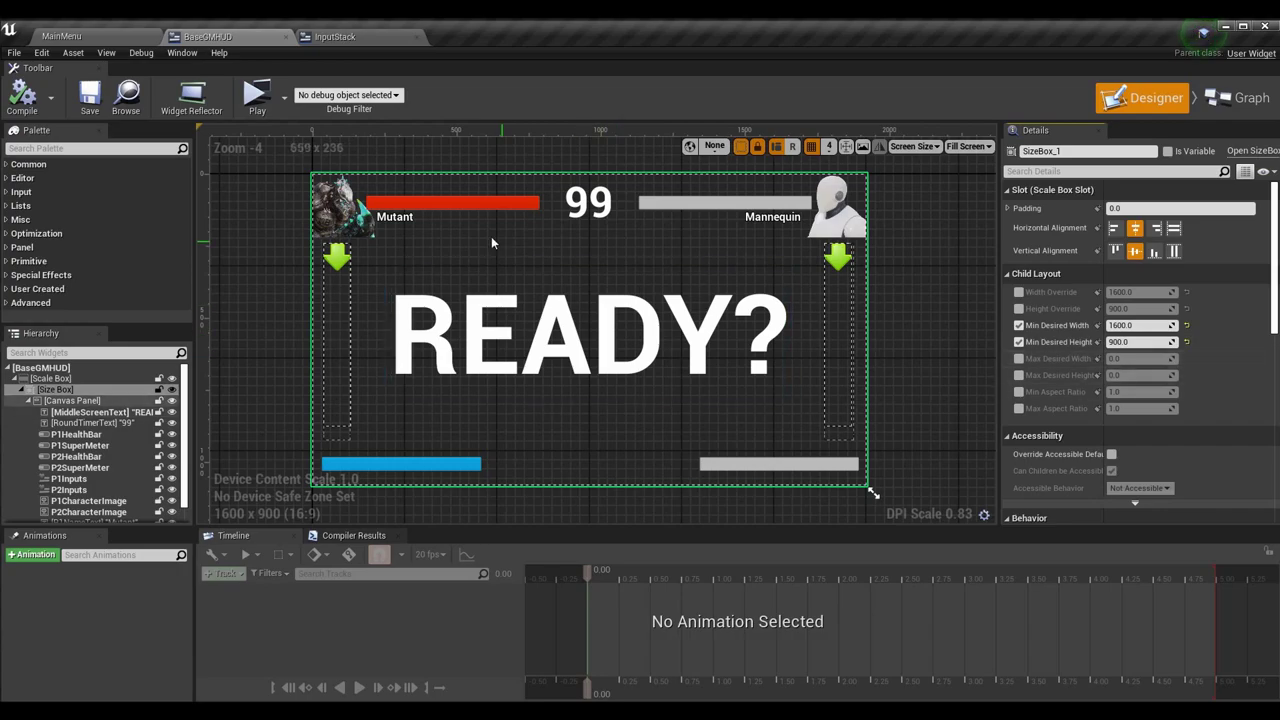
- Disable and re-enable the Size Box's Min Desired Width and Min Desired Height to compare the layout, and save the widget
click(1018, 325)
click(1018, 342)
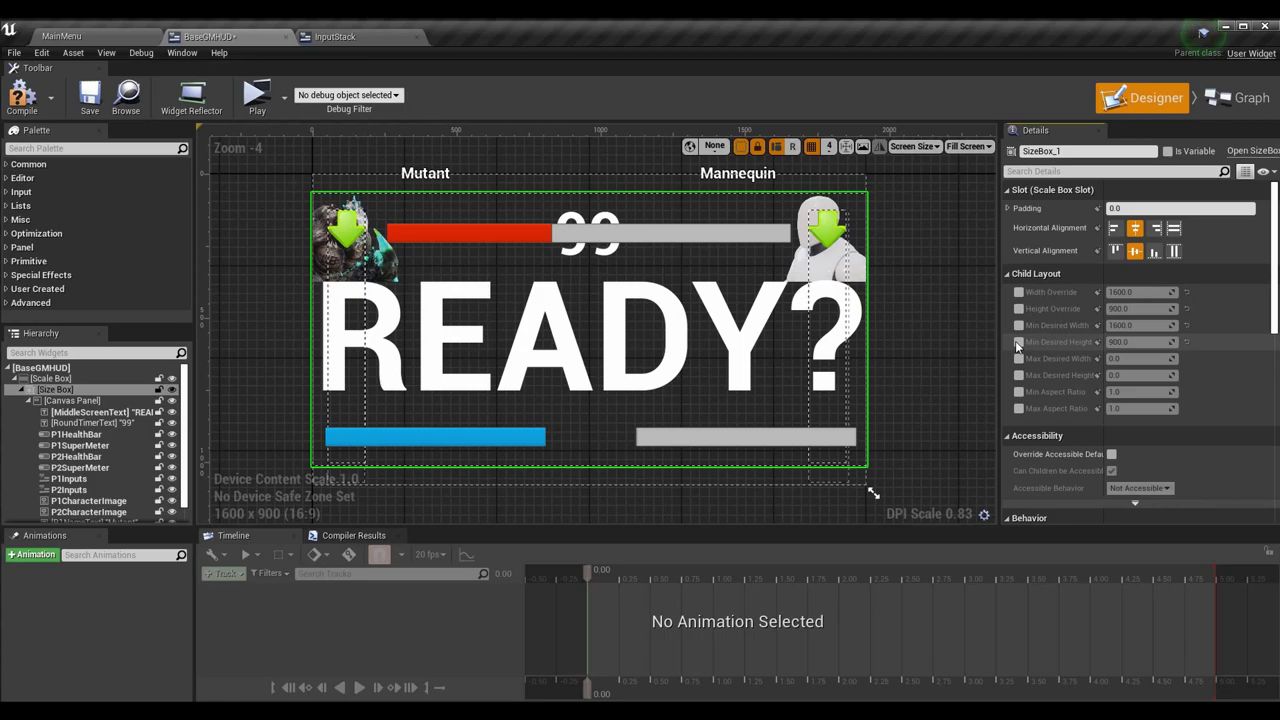
click(1018, 342)
click(1019, 325)
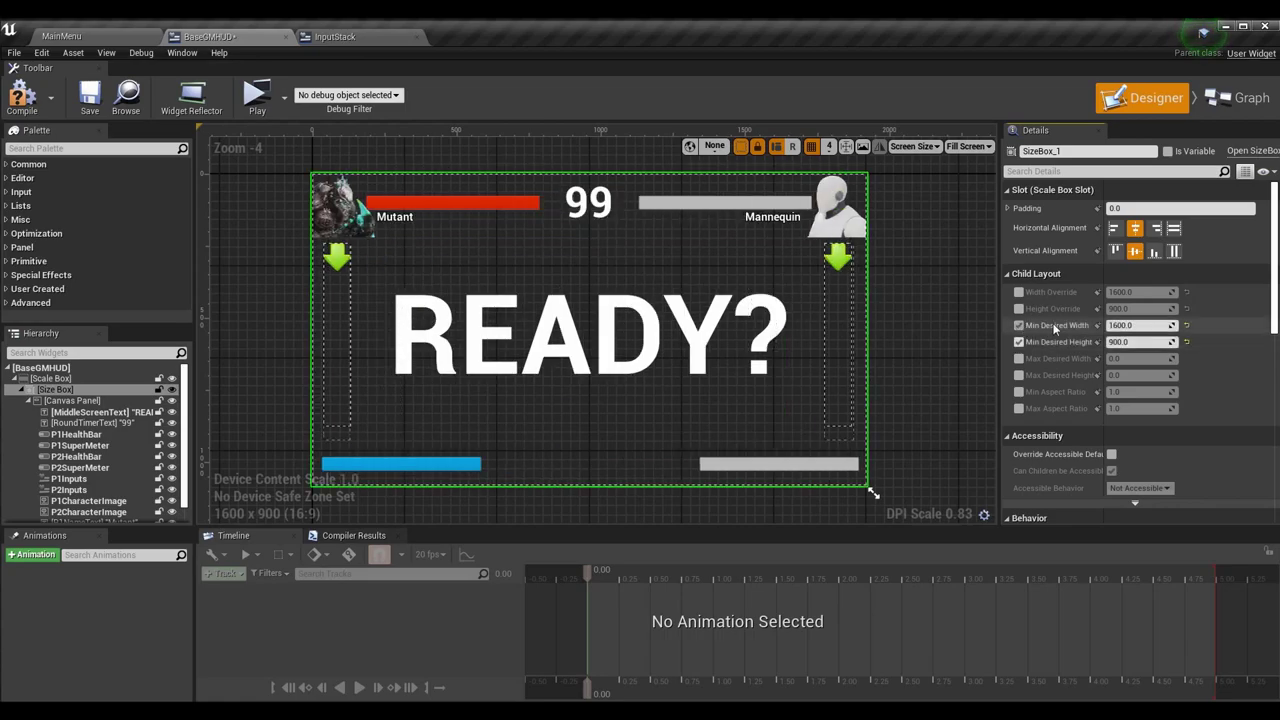
click(926, 316)
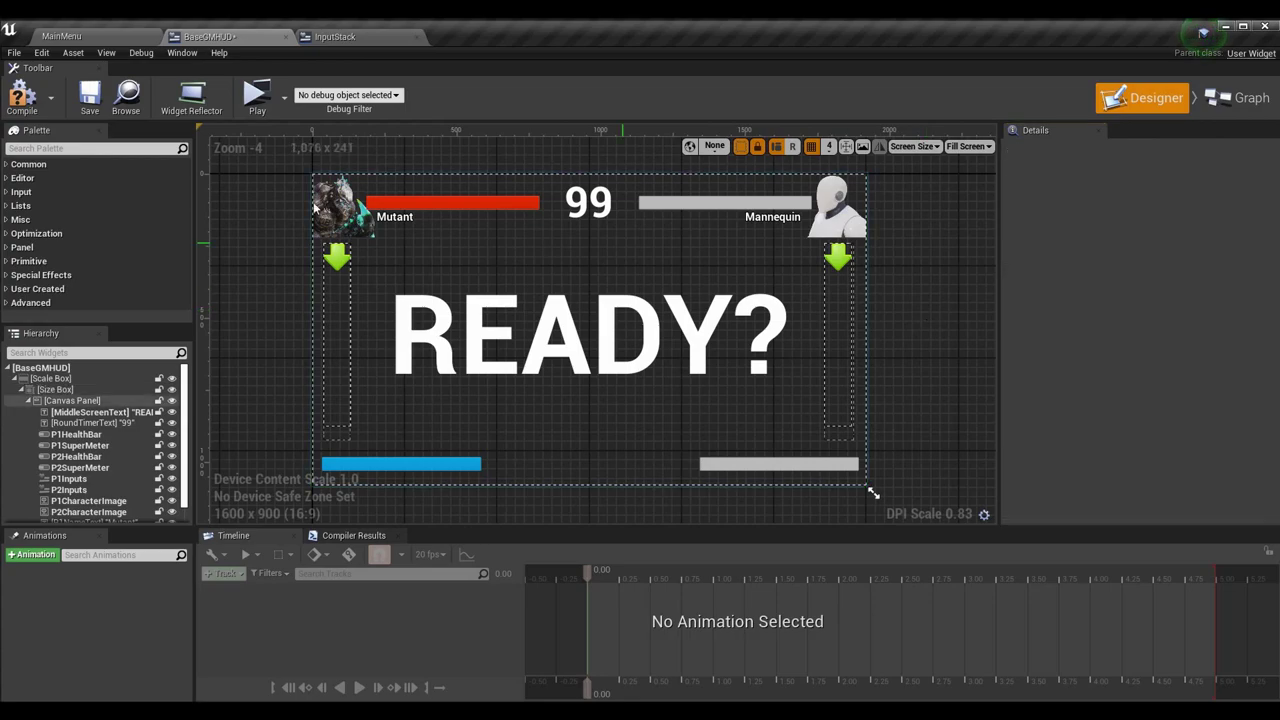
click(93, 110)
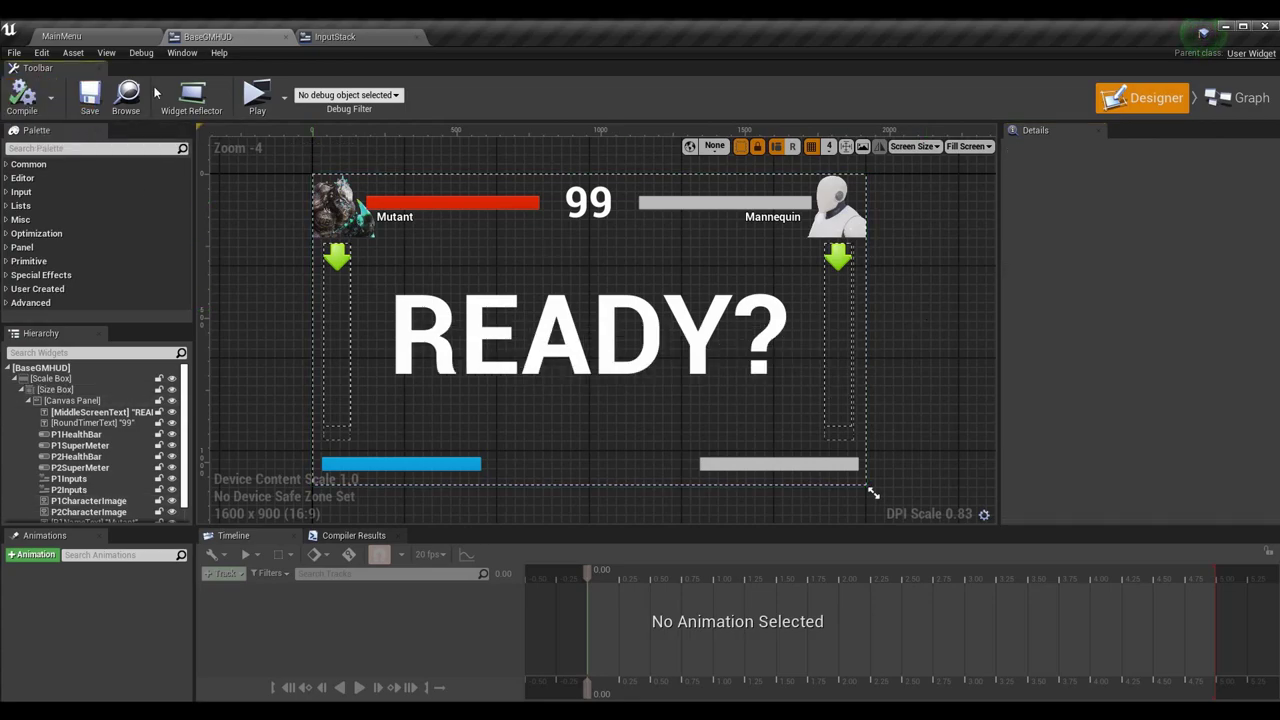
- Preview the game and start a Mutant versus Mutant match on the Side Scroller Template stage
click(256, 97)
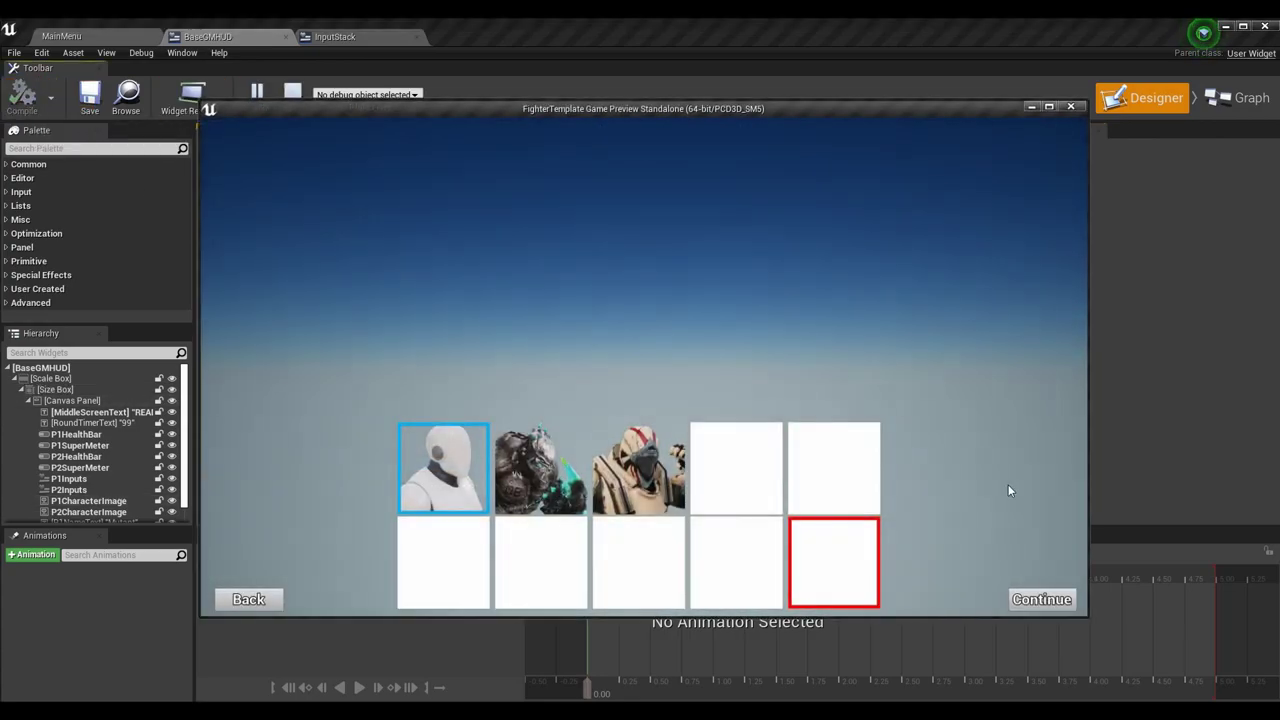
click(1042, 600)
click(1042, 600)
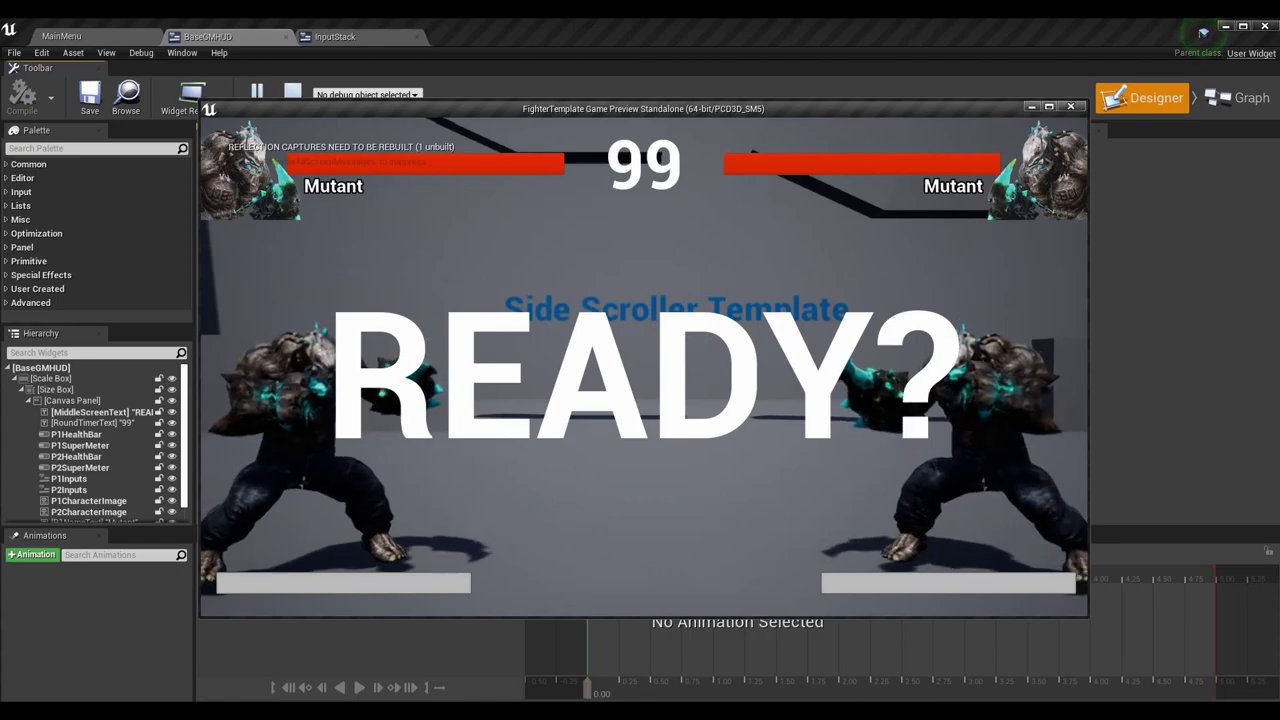
key(d)
key(a)
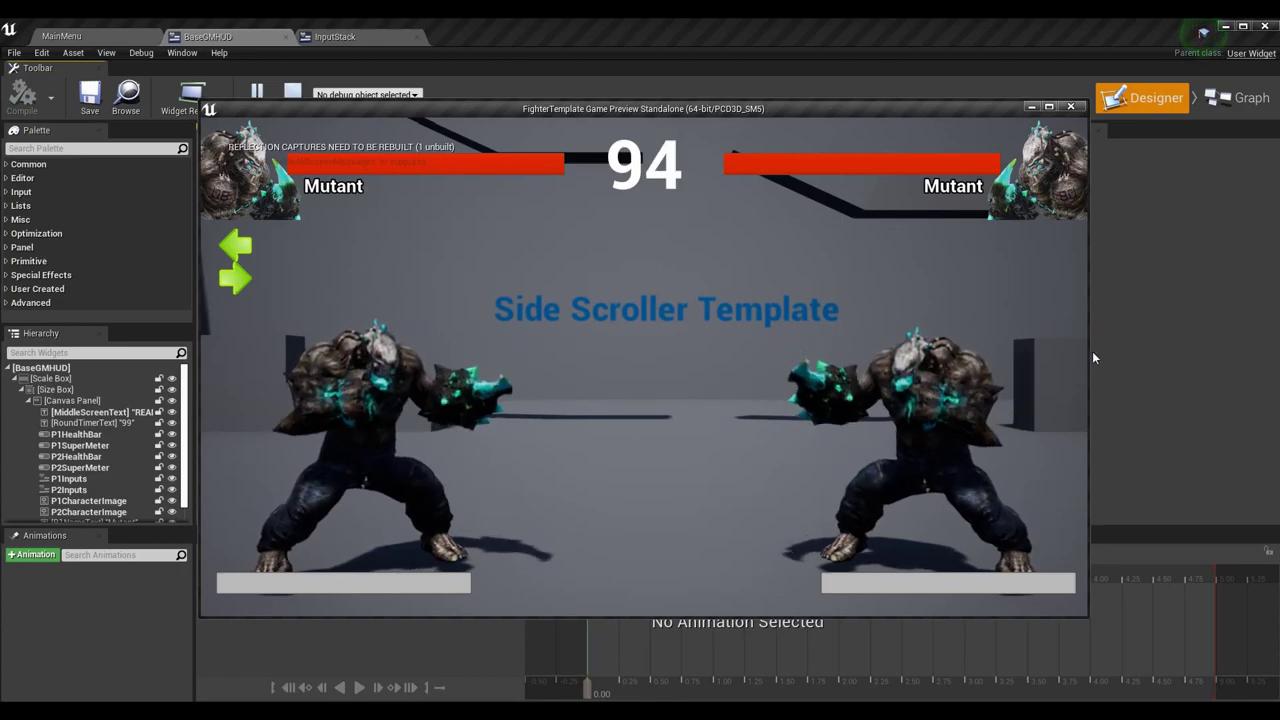
- Shrink the match preview window in width and height to check how the HUD scales at different aspect ratios
drag(1090, 352, 764, 371)
drag(579, 97, 585, 169)
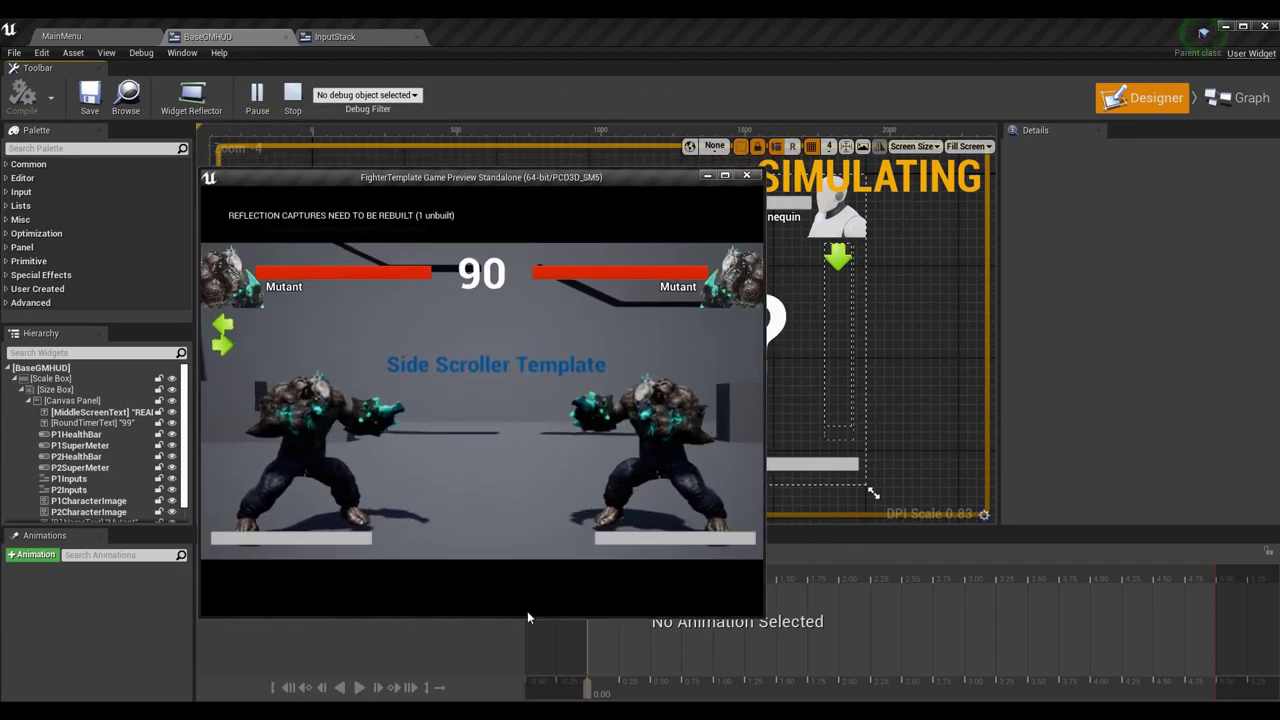
drag(527, 619, 553, 396)
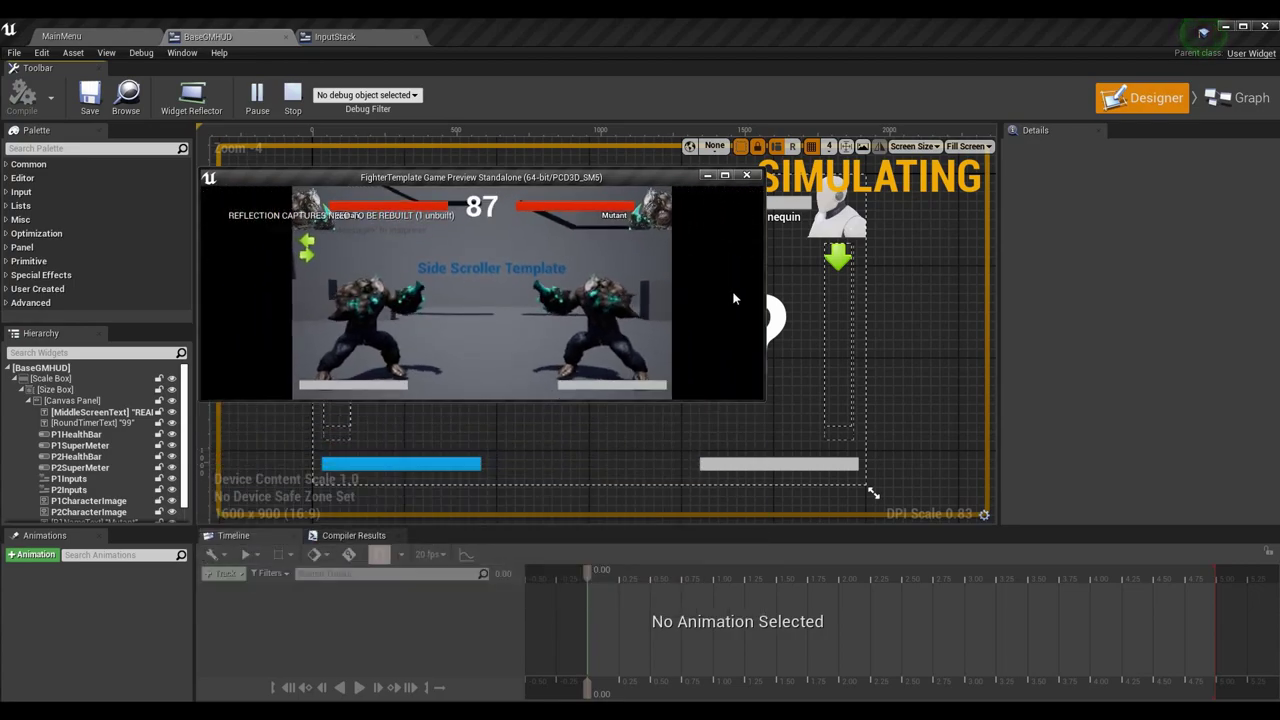
drag(765, 255, 466, 263)
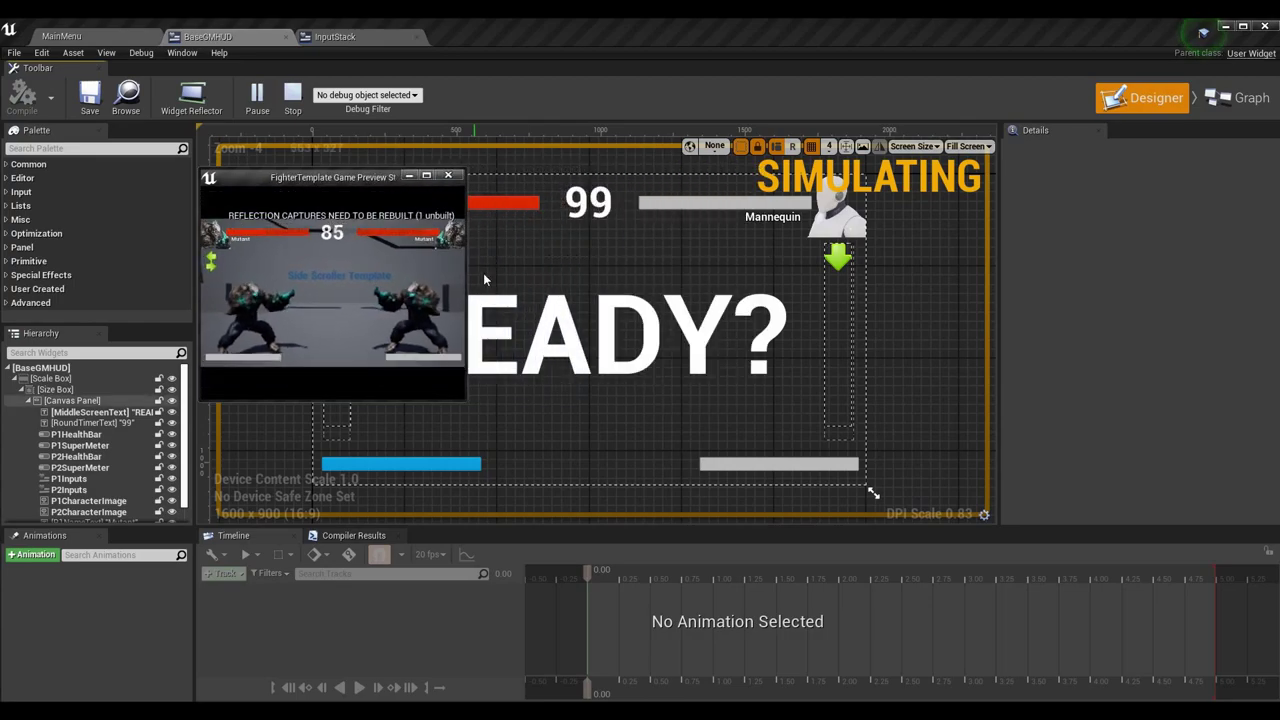
drag(358, 180, 644, 247)
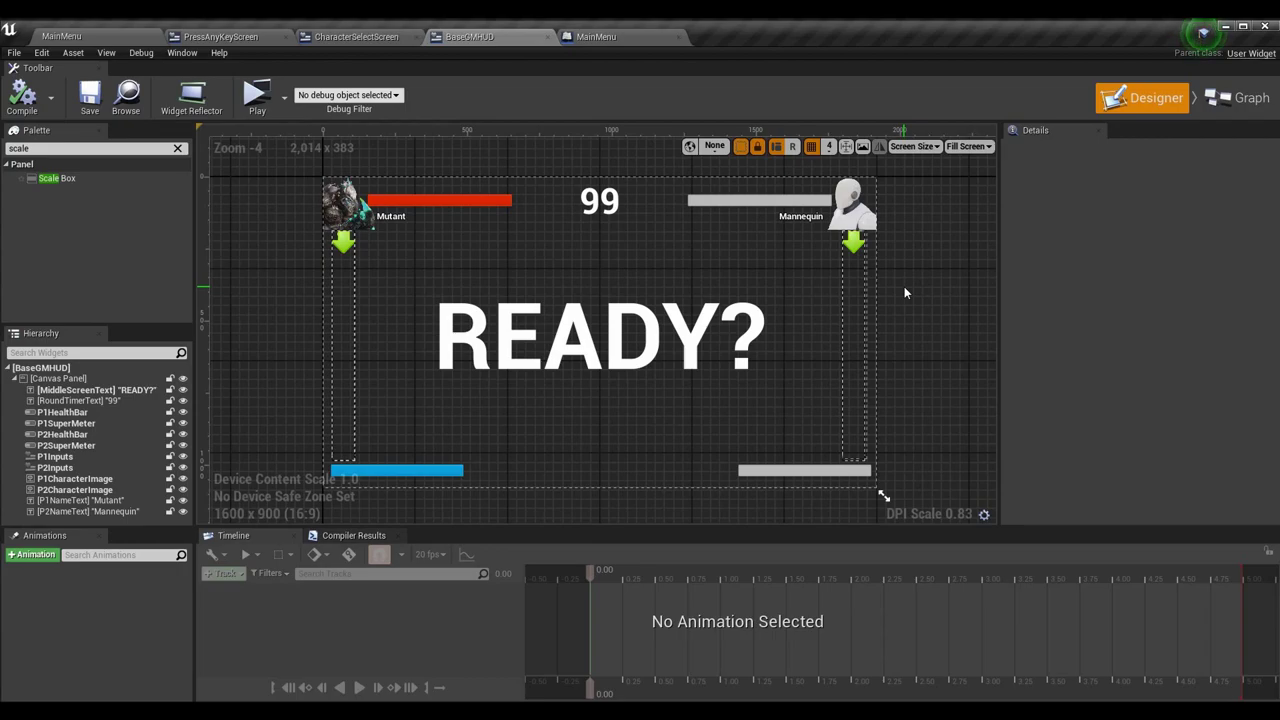
- Preview the HUD without the Scale Box in a Mutant versus Mutant match on the factory stage with fire
click(257, 94)
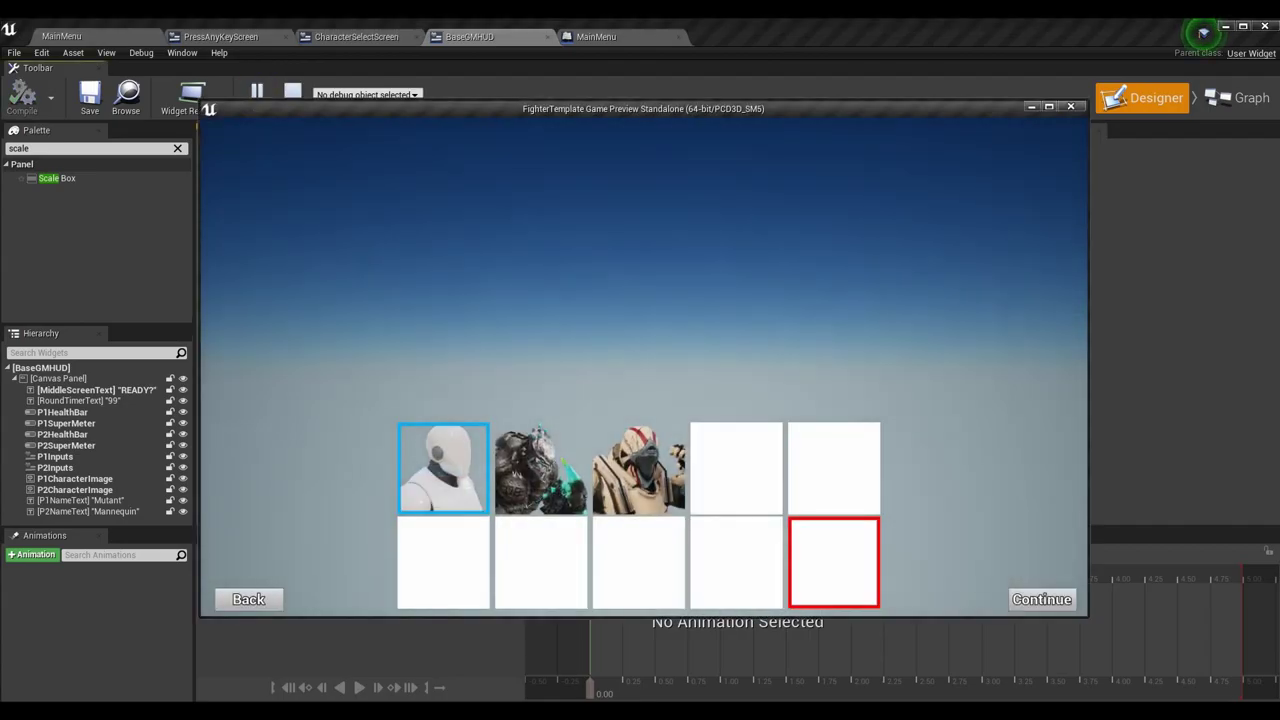
key(Right)
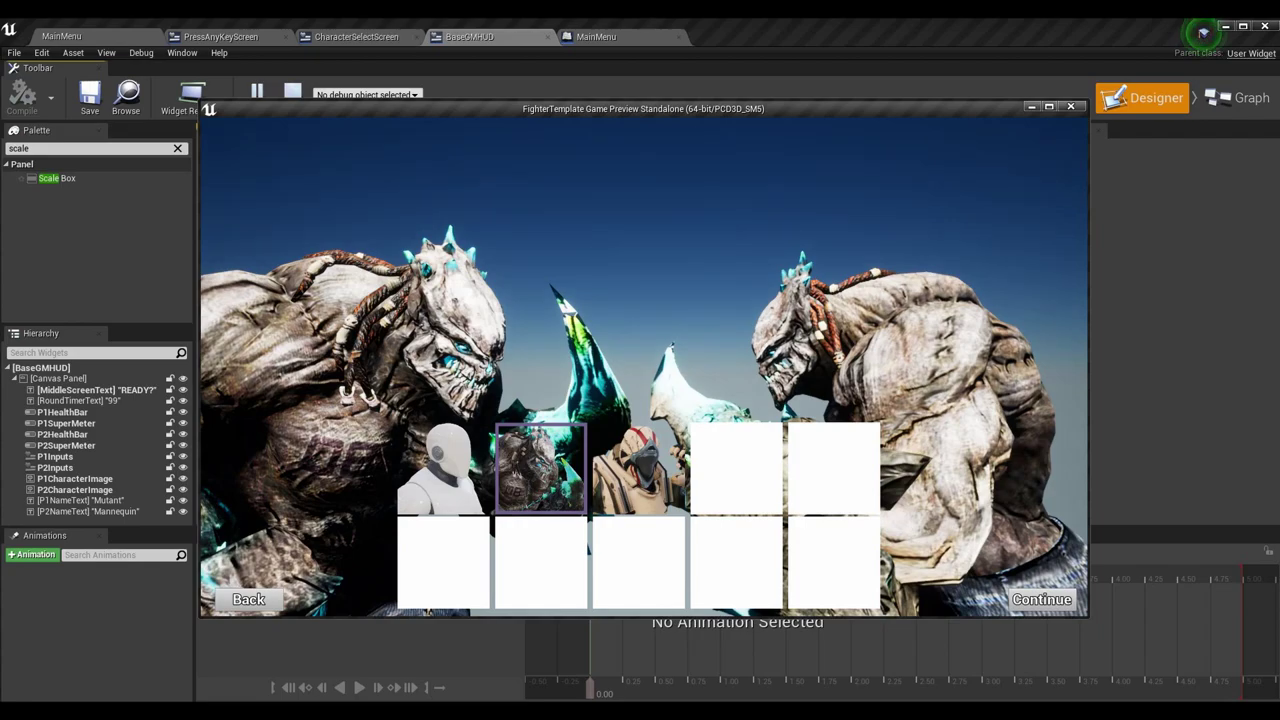
click(1040, 612)
key(Right)
key(Right)
key(Right)
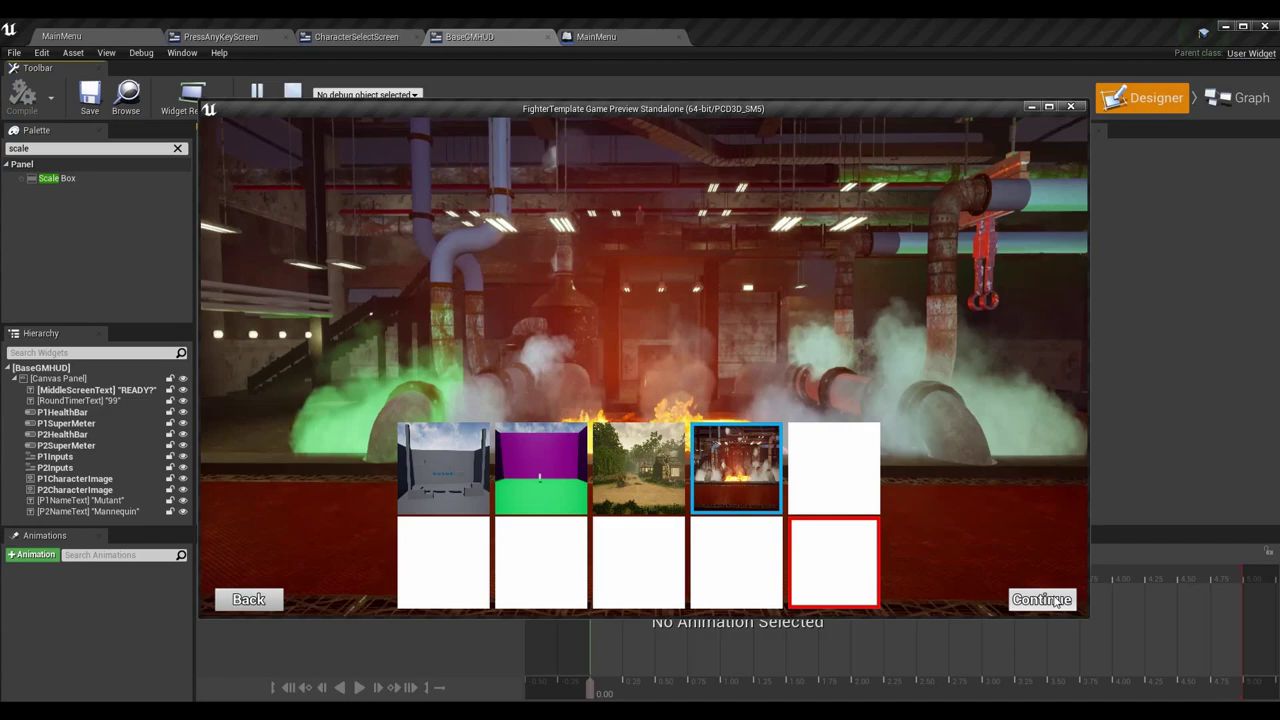
click(1042, 599)
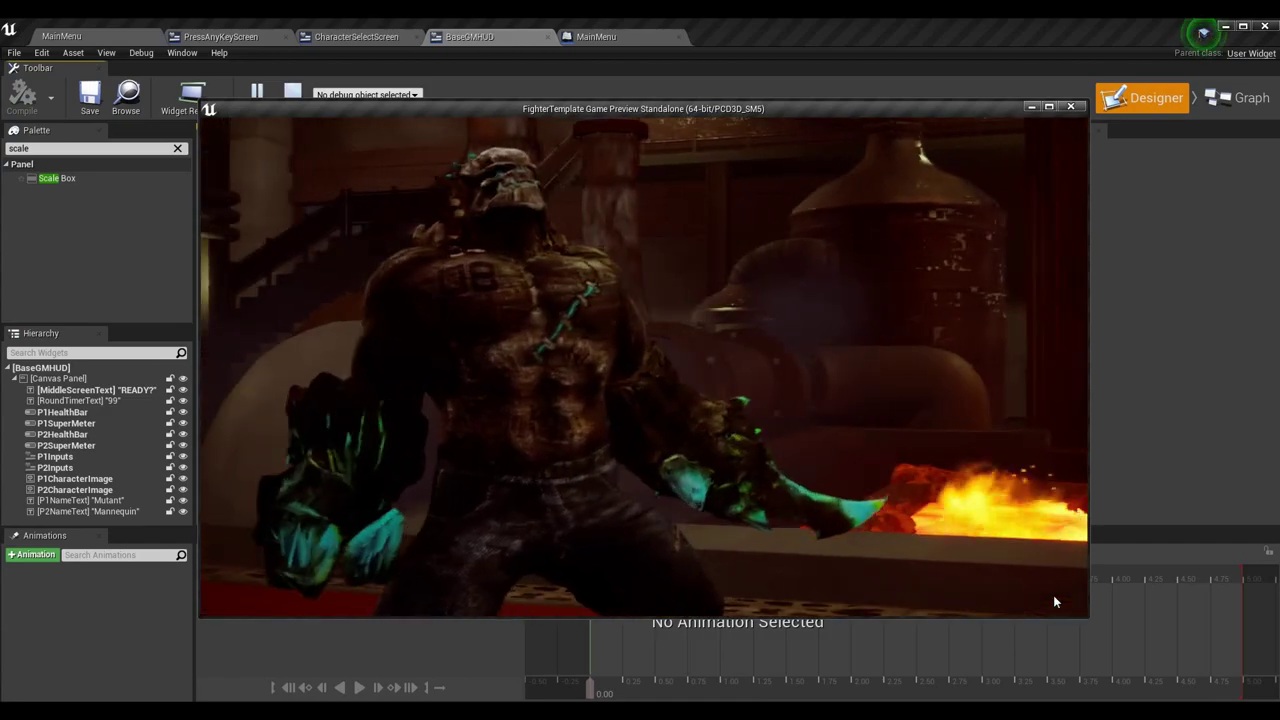